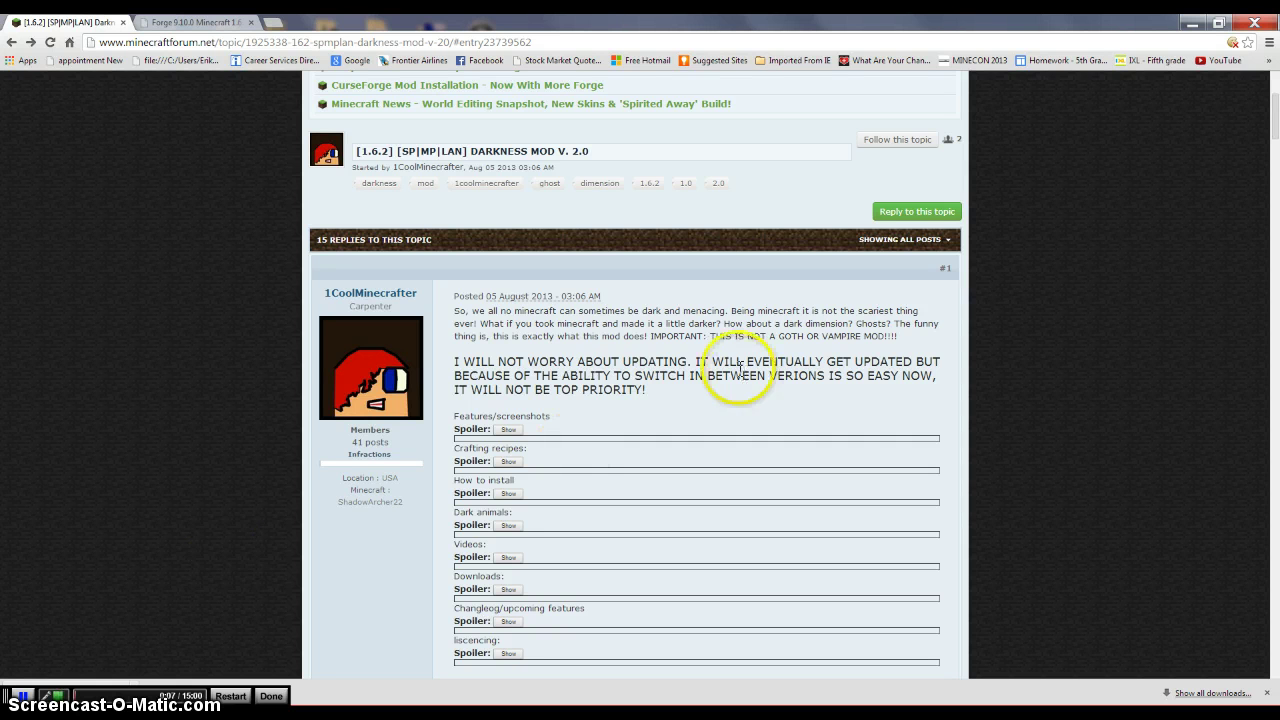
Examine the Darkness Mod V. 2.0 forum topic, from its title and tags to the first post's spoiler sections
{"action": "left_click_drag", "start_coordinate": [468, 150], "coordinate": [574, 150]}
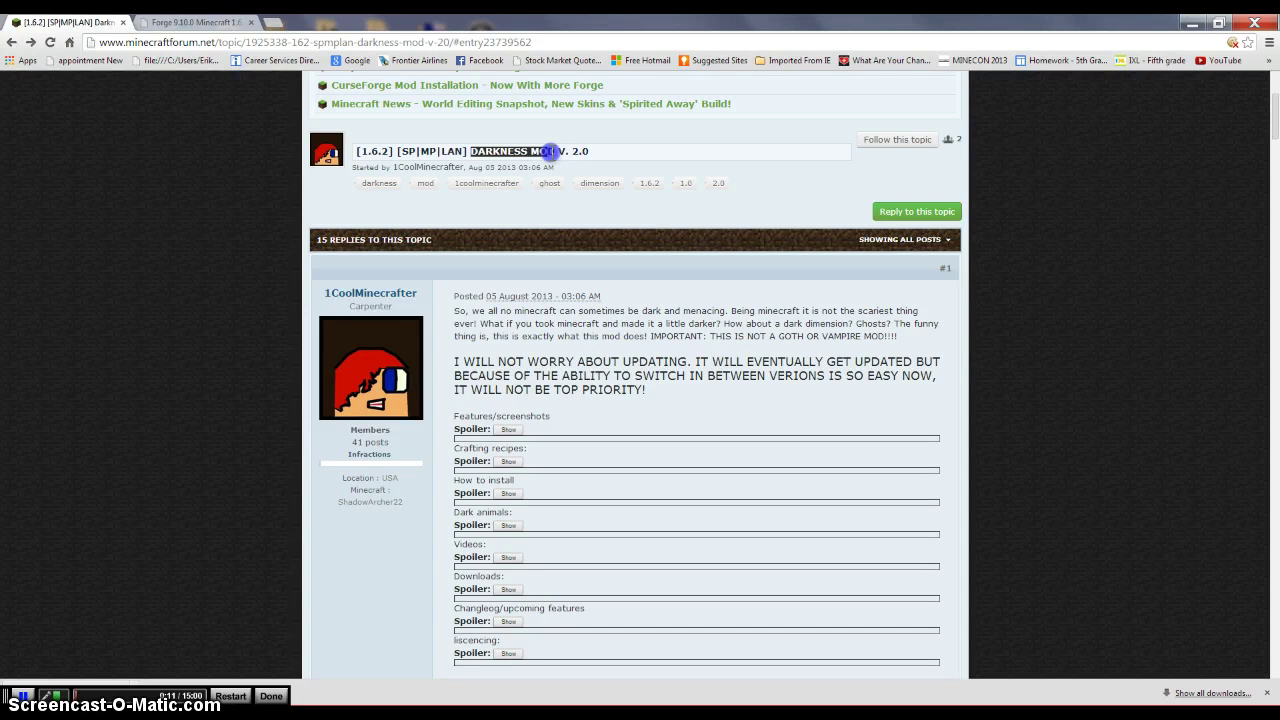
{"action": "left_click", "coordinate": [651, 206]}
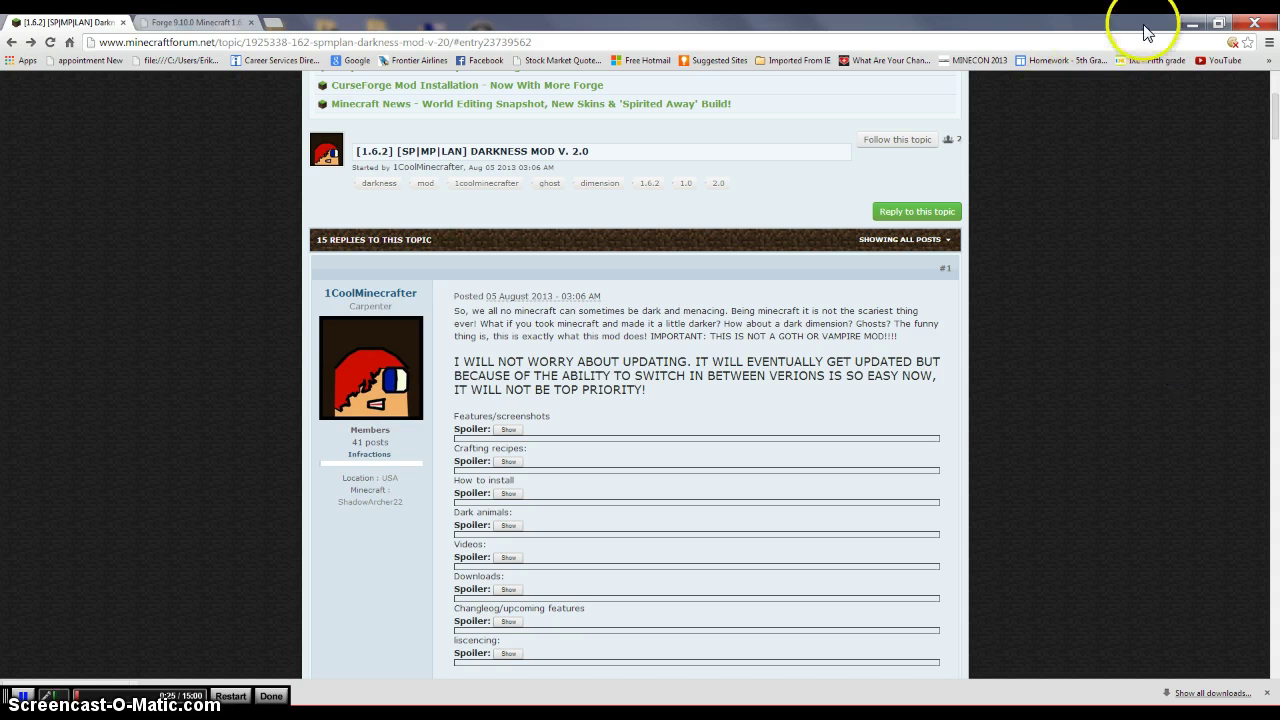
{"action": "scroll", "coordinate": [996, 365], "scroll_direction": "up", "scroll_amount": 3}
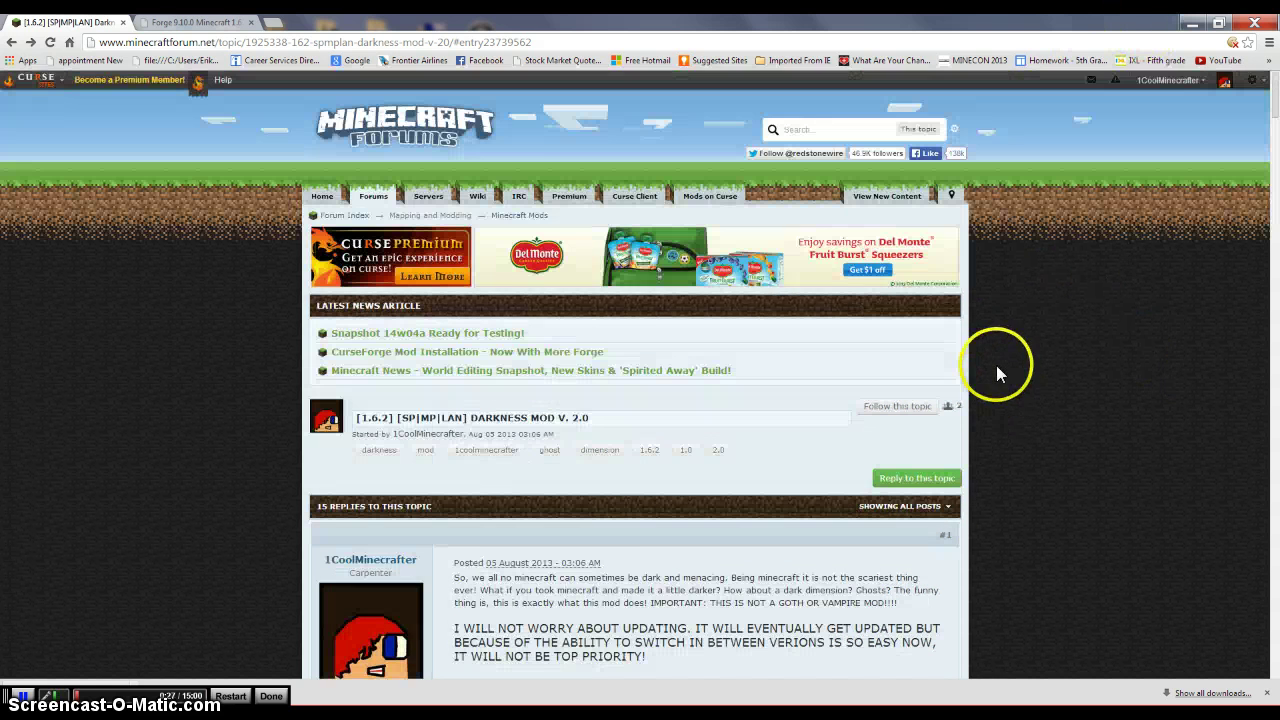
{"action": "scroll", "coordinate": [996, 365], "scroll_direction": "down", "scroll_amount": 2}
{"action": "scroll", "coordinate": [996, 365], "scroll_direction": "up", "scroll_amount": 2}
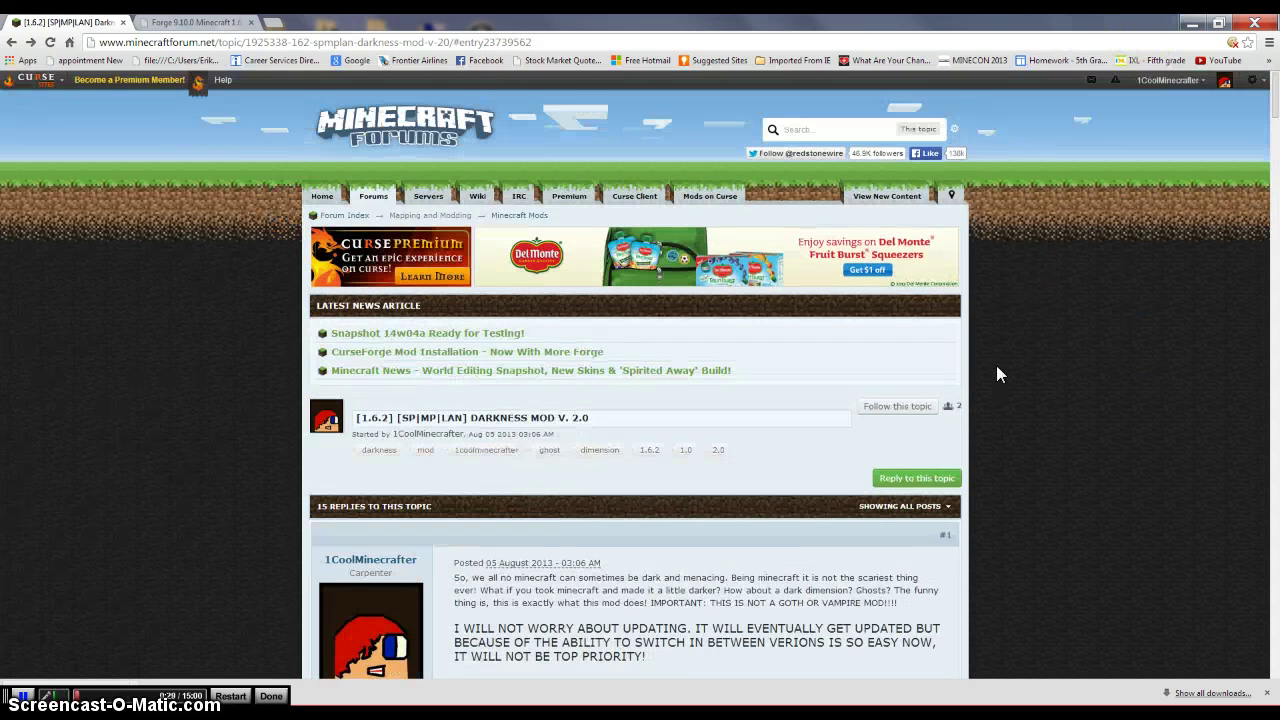
{"action": "left_click", "coordinate": [597, 245]}
{"action": "scroll", "coordinate": [245, 435], "scroll_direction": "down", "scroll_amount": 2}
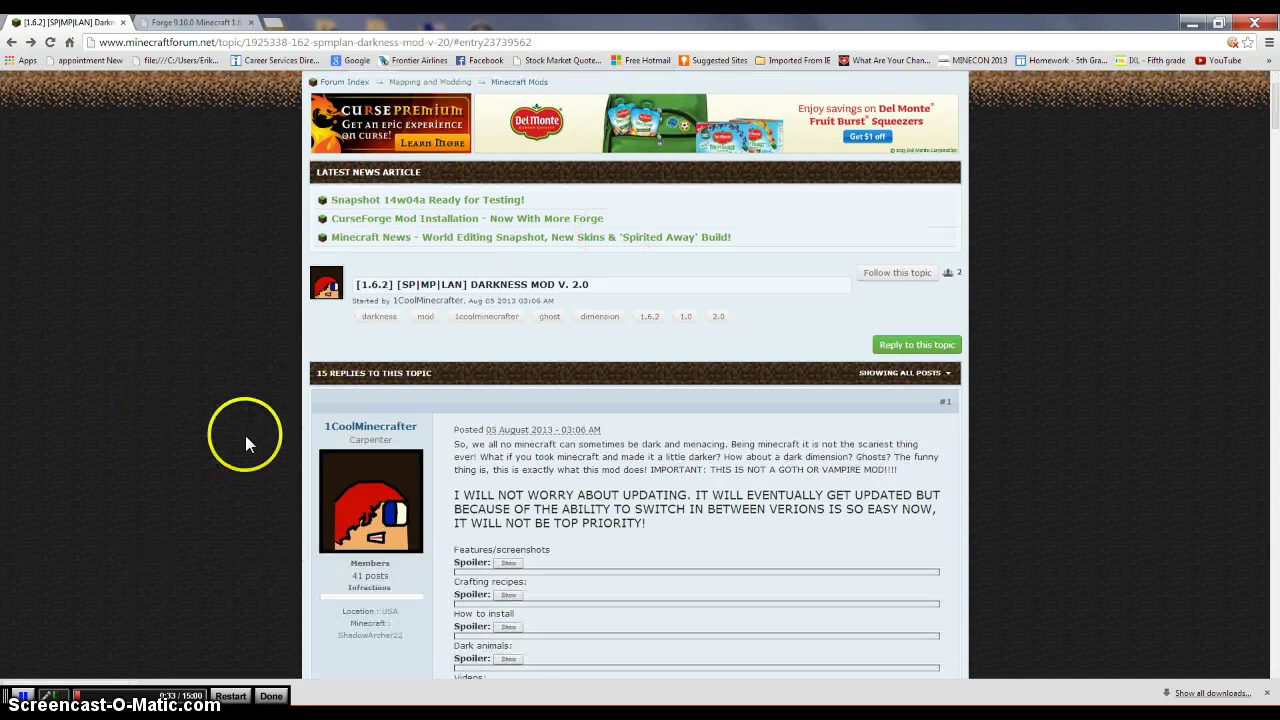
{"action": "scroll", "coordinate": [256, 435], "scroll_direction": "down", "scroll_amount": 1}
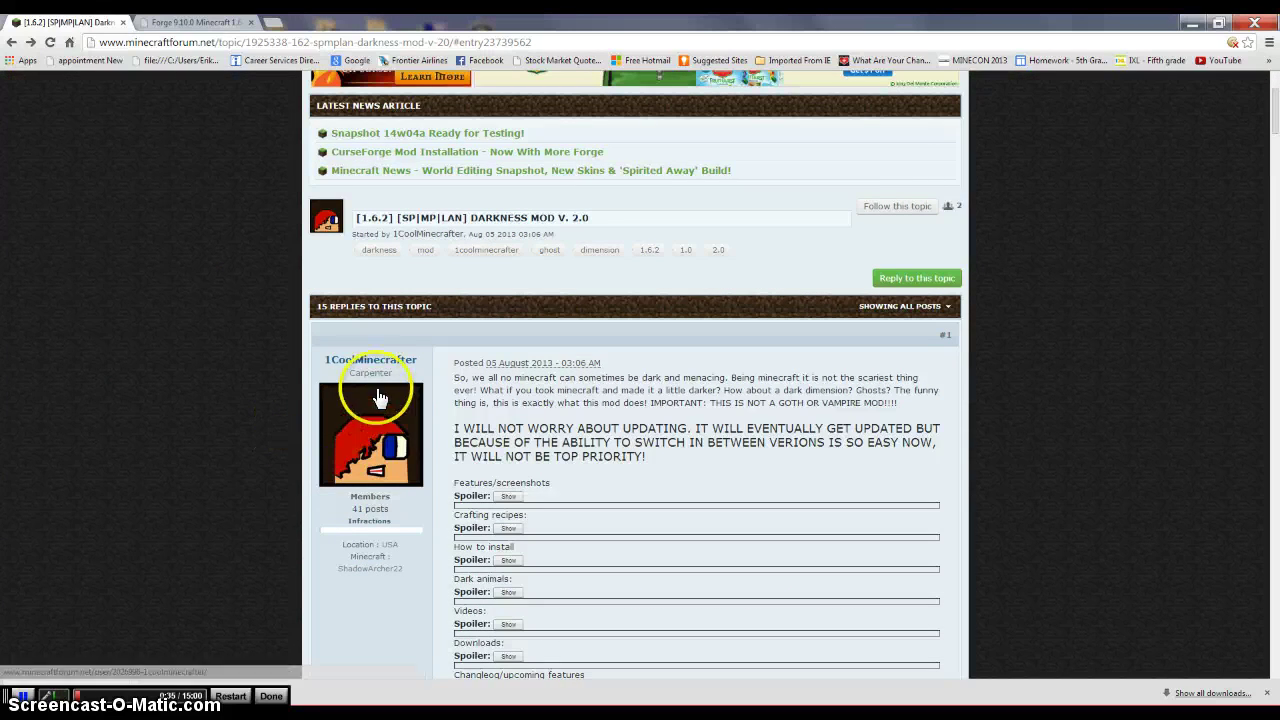
{"action": "scroll", "coordinate": [260, 421], "scroll_direction": "down", "scroll_amount": 4}
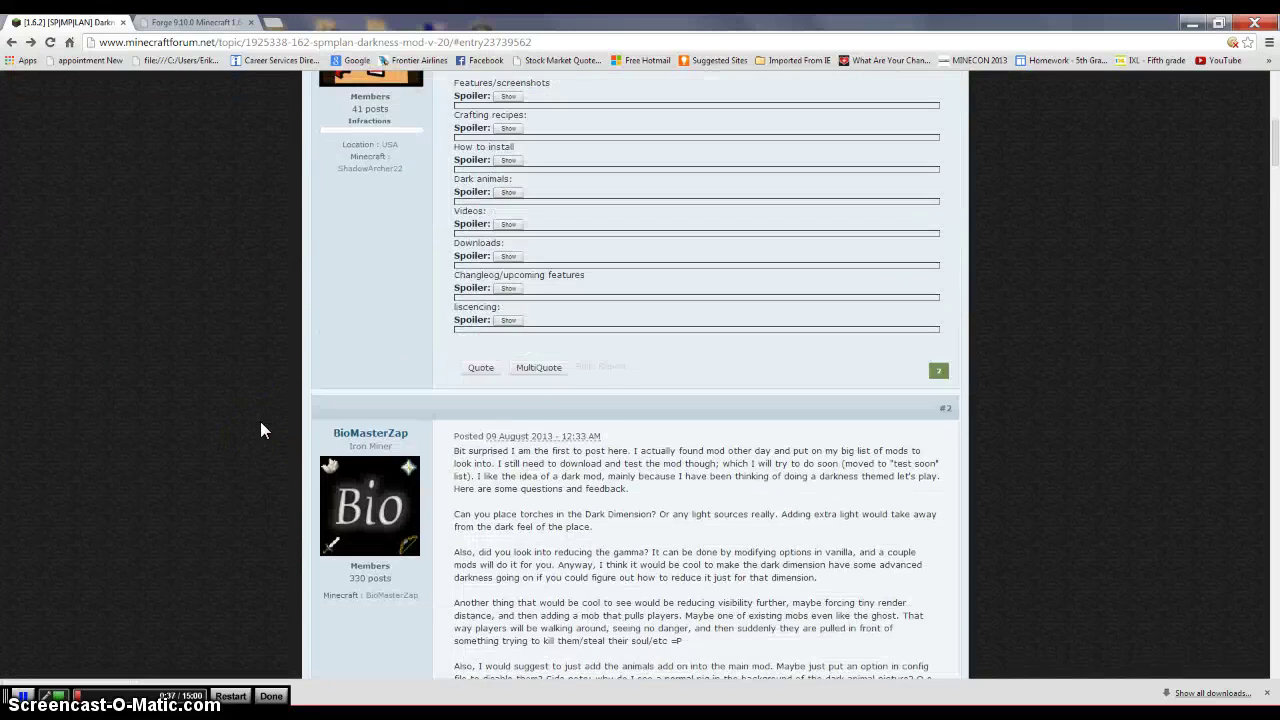
{"action": "scroll", "coordinate": [260, 421], "scroll_direction": "up", "scroll_amount": 6}
View the Forge 9.10.0 Minecraft 1.6.2 page and return to the Darkness mod topic
{"action": "left_click", "coordinate": [190, 22]}
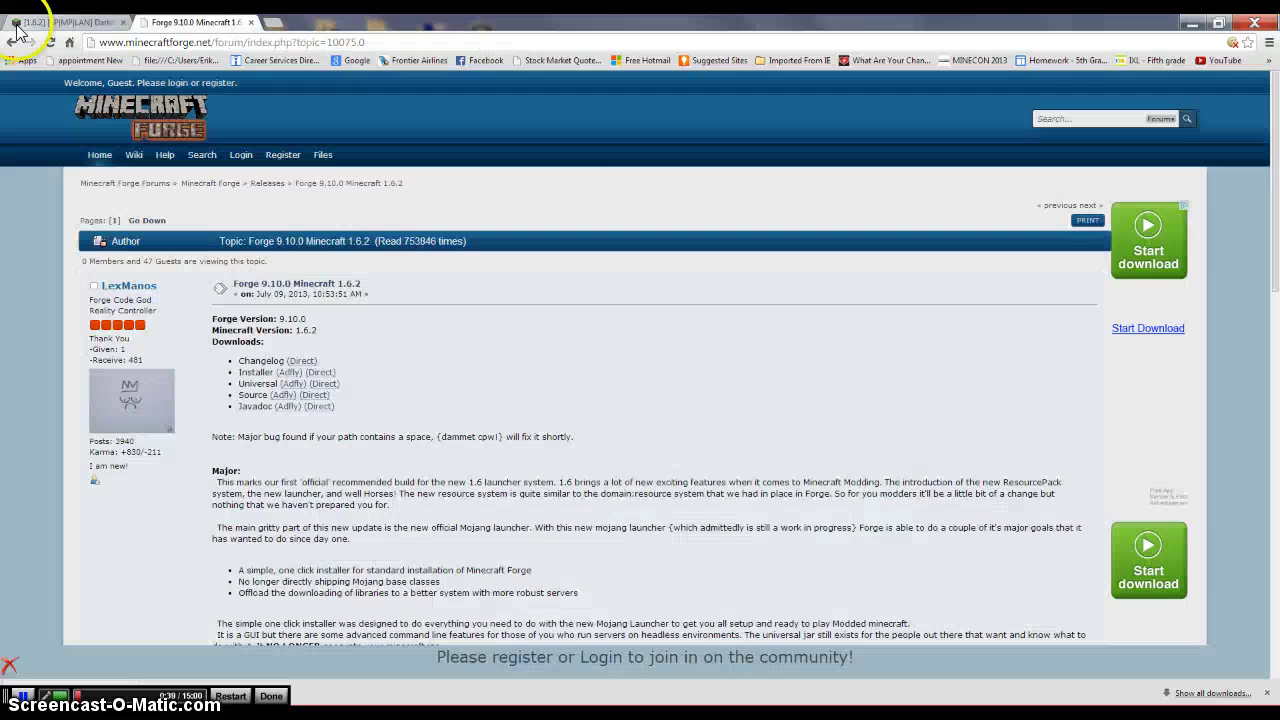
{"action": "left_click", "coordinate": [95, 22]}
{"action": "left_click", "coordinate": [170, 22]}
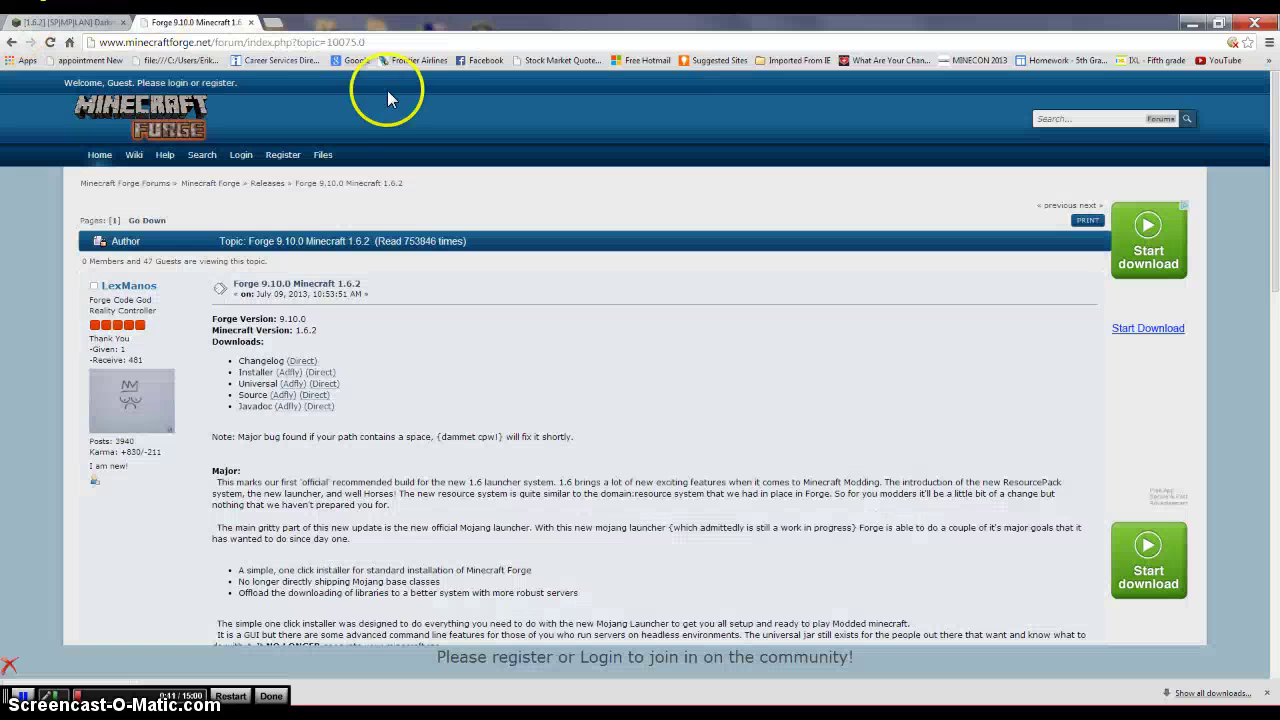
{"action": "left_click", "coordinate": [70, 22]}
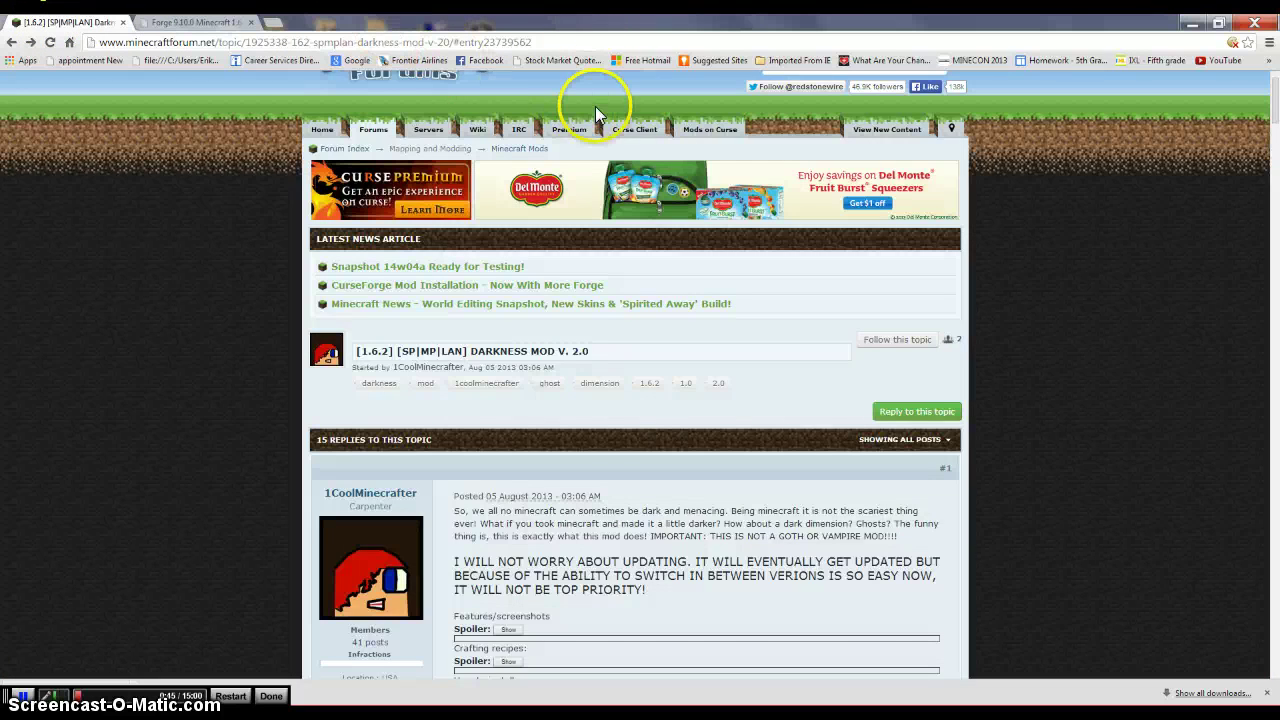
Reveal the How to install spoiler in the first post, read its instructions, and hide it again
{"action": "scroll", "coordinate": [573, 410], "scroll_direction": "down", "scroll_amount": 1}
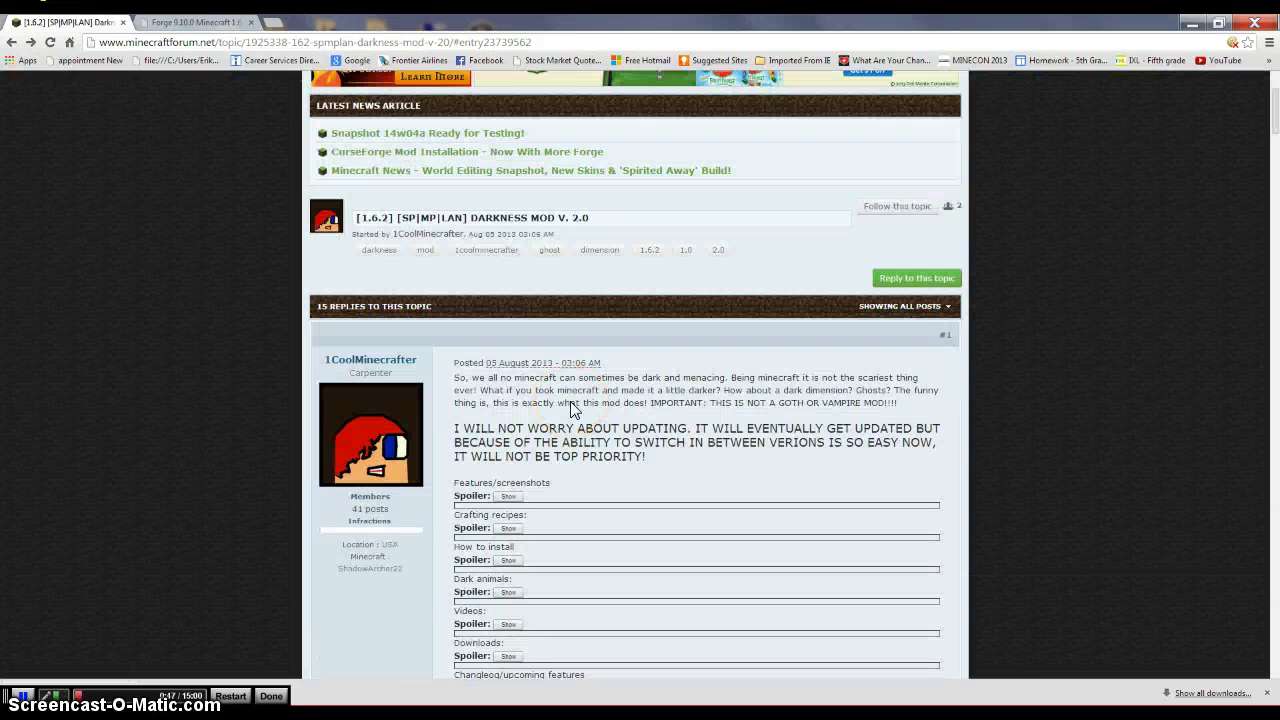
{"action": "scroll", "coordinate": [543, 466], "scroll_direction": "down", "scroll_amount": 1}
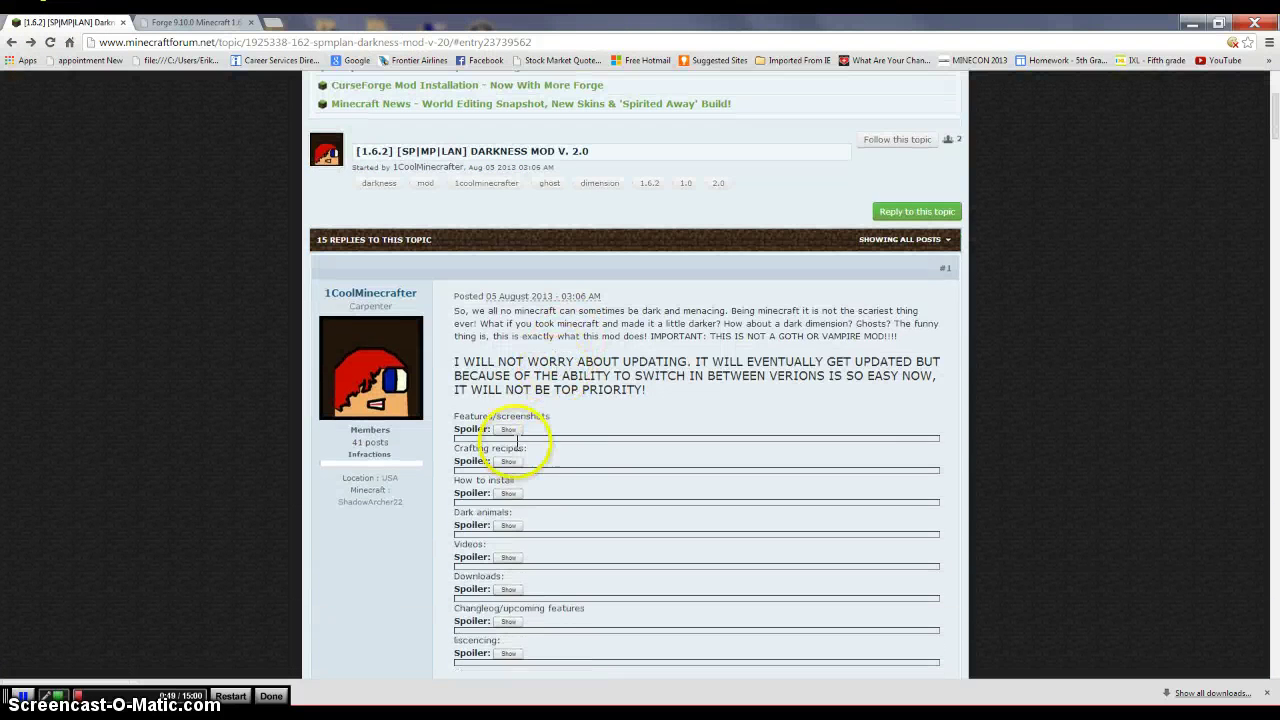
{"action": "scroll", "coordinate": [620, 352], "scroll_direction": "up", "scroll_amount": 3}
{"action": "scroll", "coordinate": [614, 323], "scroll_direction": "down", "scroll_amount": 6}
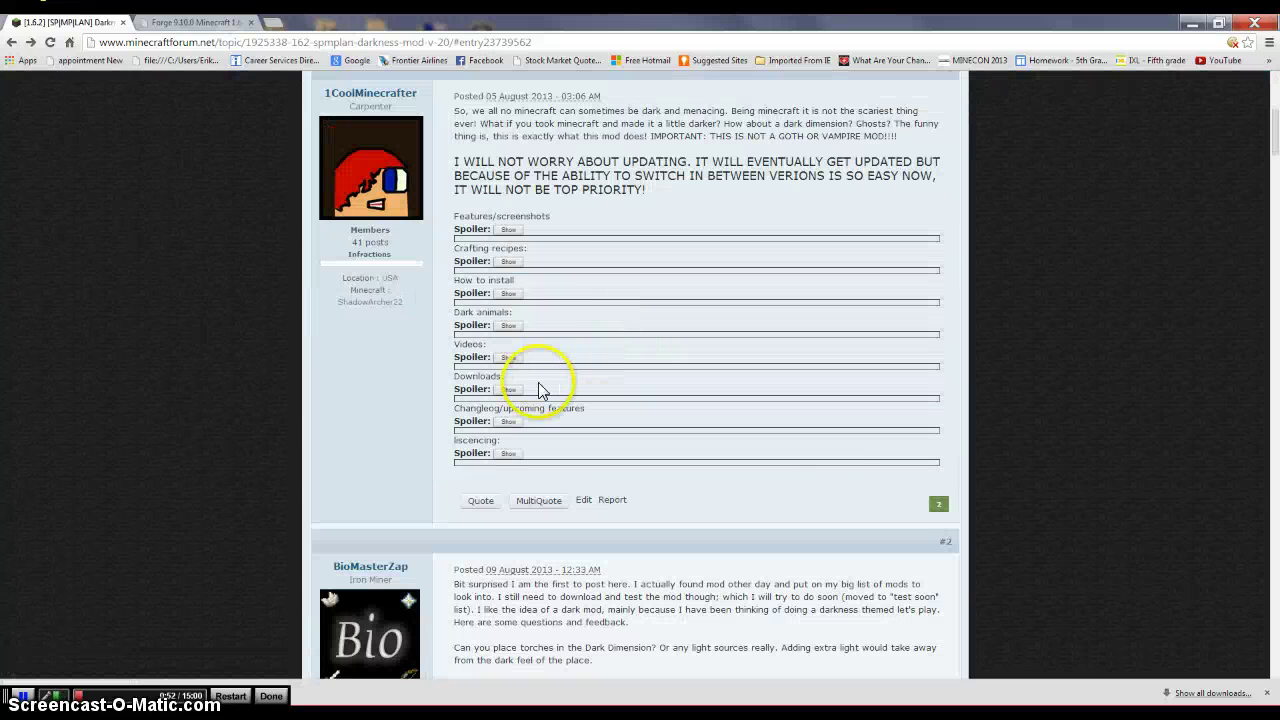
{"action": "left_click", "coordinate": [508, 293]}
{"action": "left_click_drag", "start_coordinate": [480, 323], "coordinate": [622, 385]}
{"action": "left_click", "coordinate": [626, 378]}
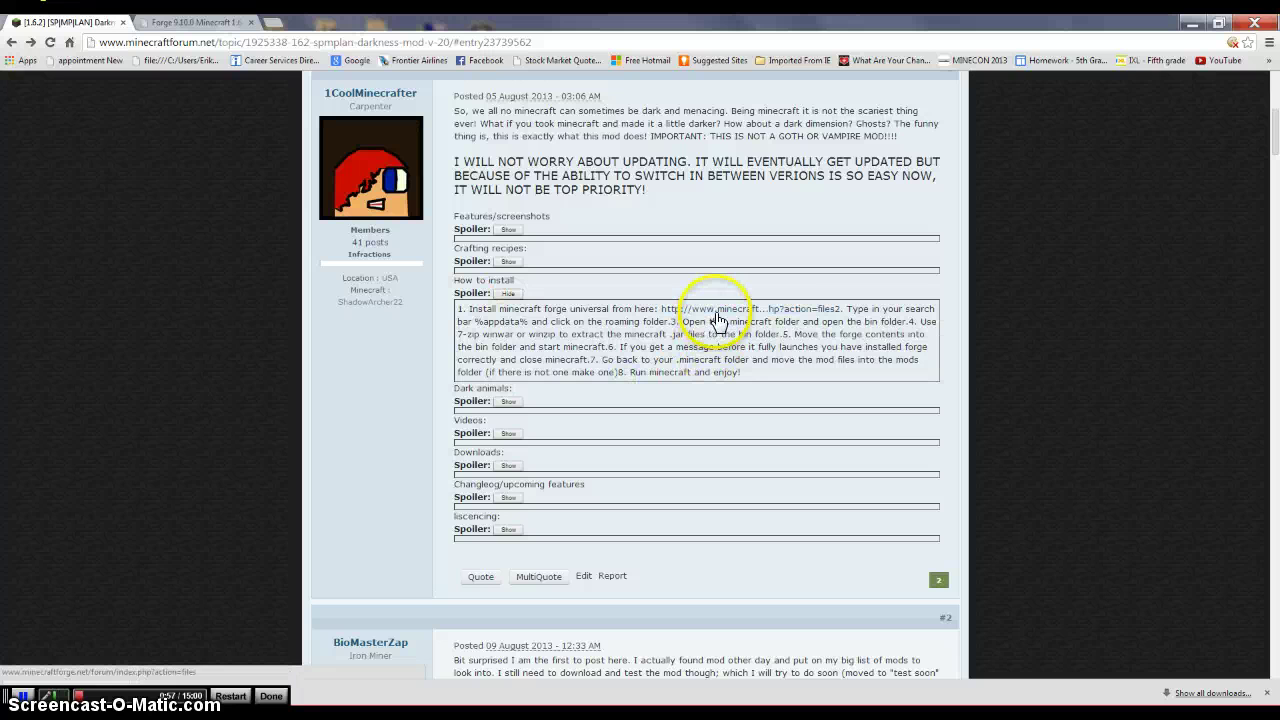
{"action": "left_click", "coordinate": [508, 294]}
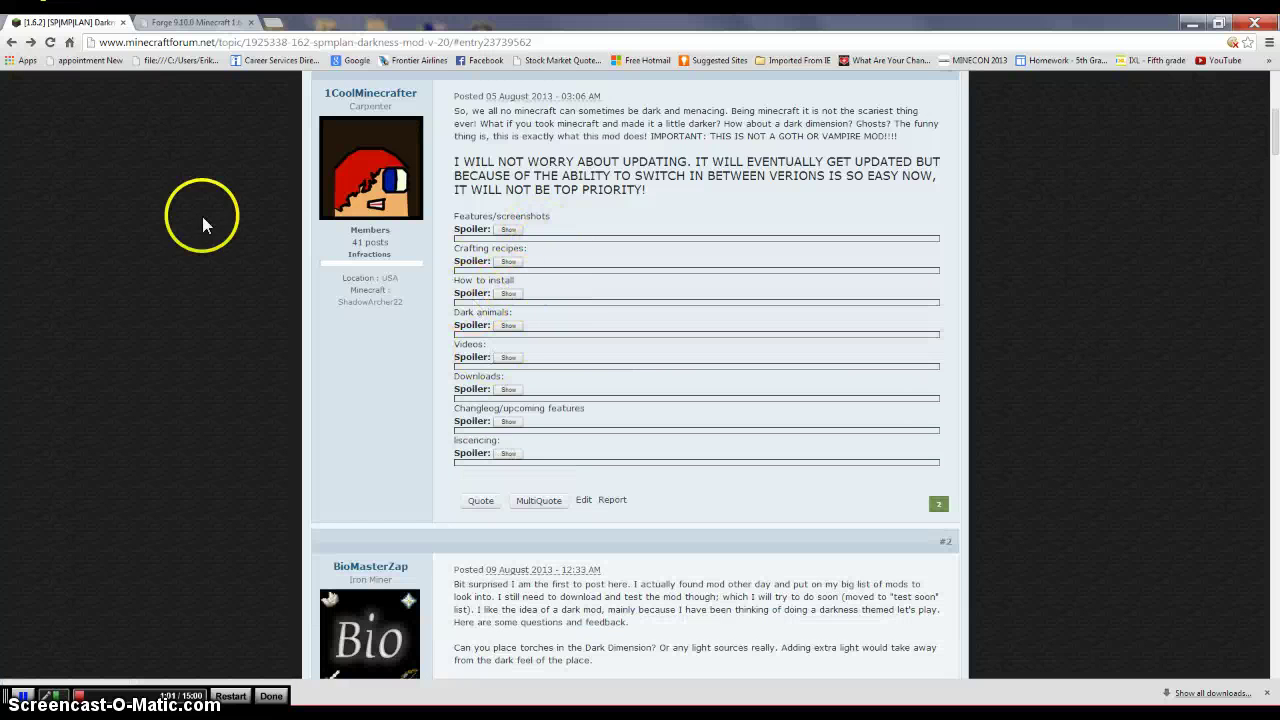
Check the Forge download page again, return to the Darkness mod topic and select its web address
{"action": "left_click", "coordinate": [221, 24]}
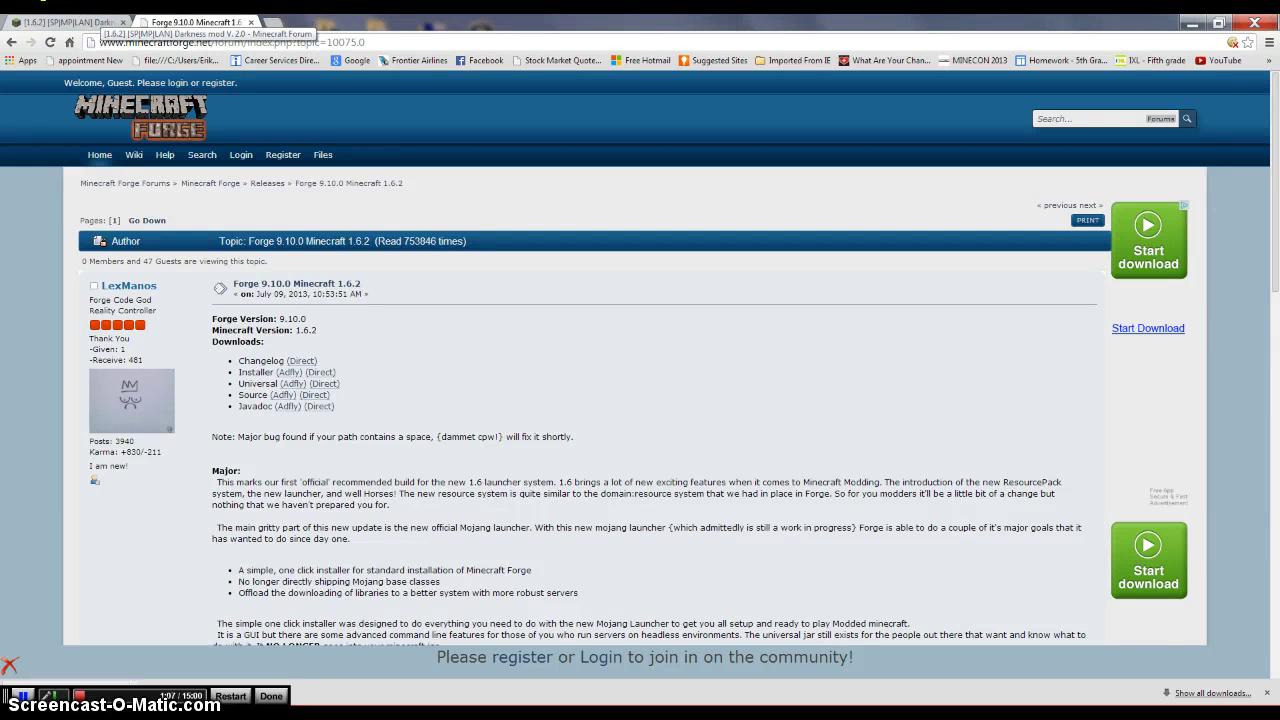
{"action": "left_click", "coordinate": [104, 22]}
{"action": "left_click", "coordinate": [104, 22]}
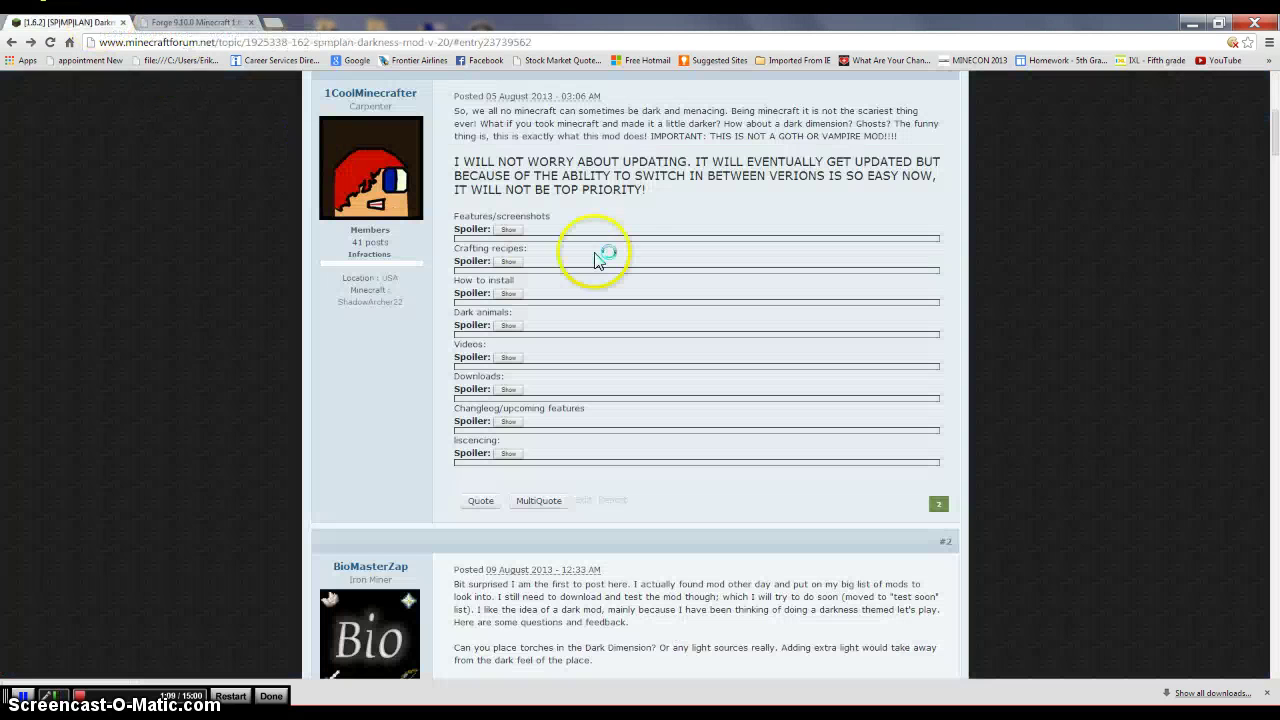
{"action": "left_click", "coordinate": [190, 44]}
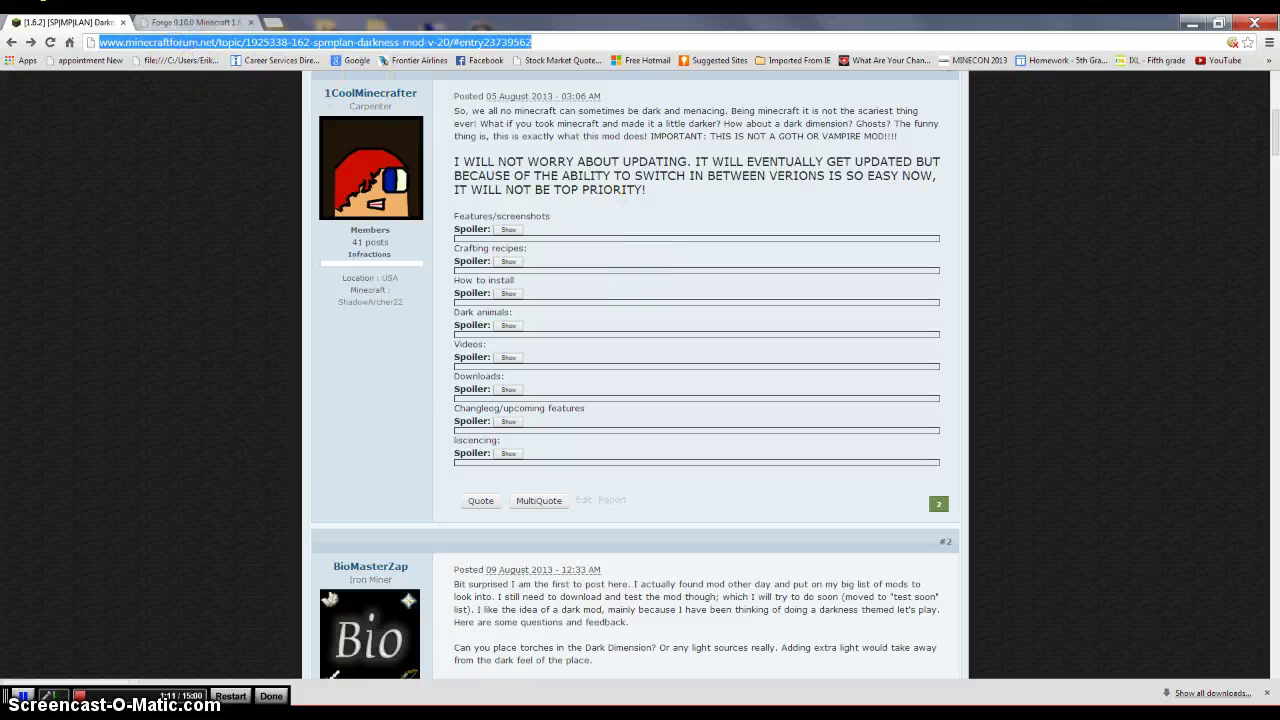
Download the Forge 9.10.0 installer for Minecraft 1.6.2 from its direct link and keep the file
{"action": "left_click", "coordinate": [175, 22]}
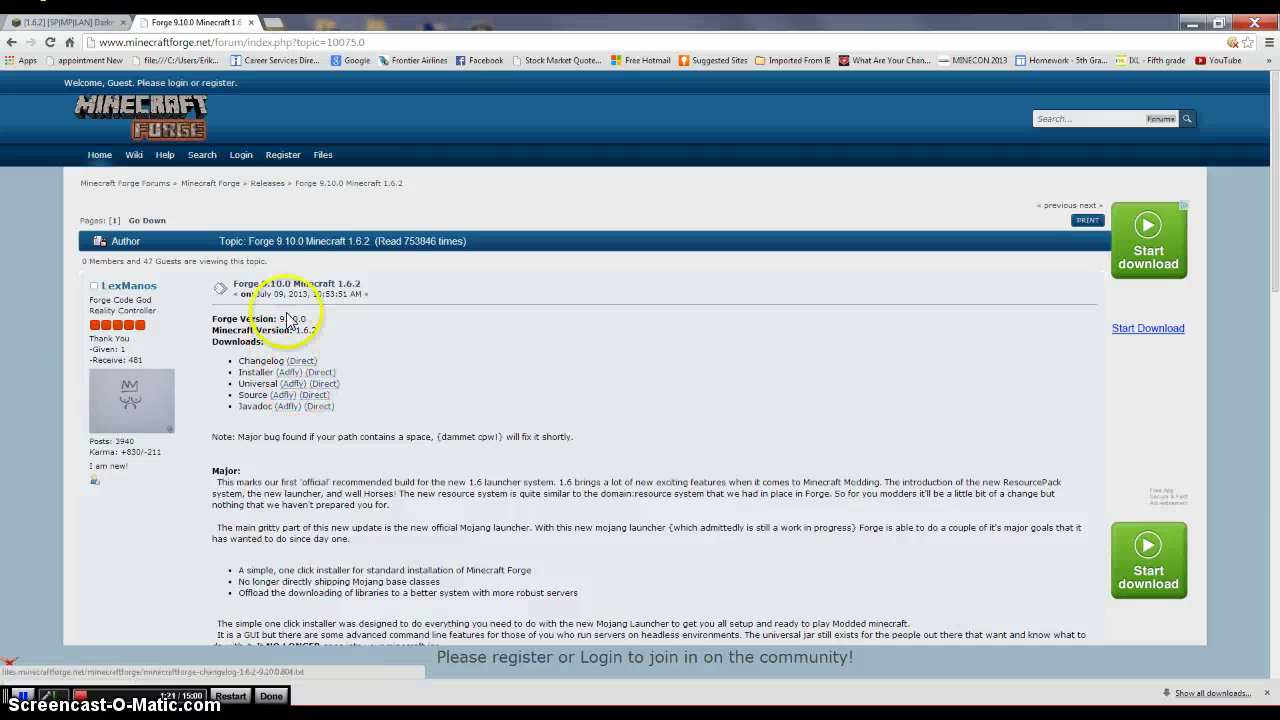
{"action": "left_click", "coordinate": [312, 378]}
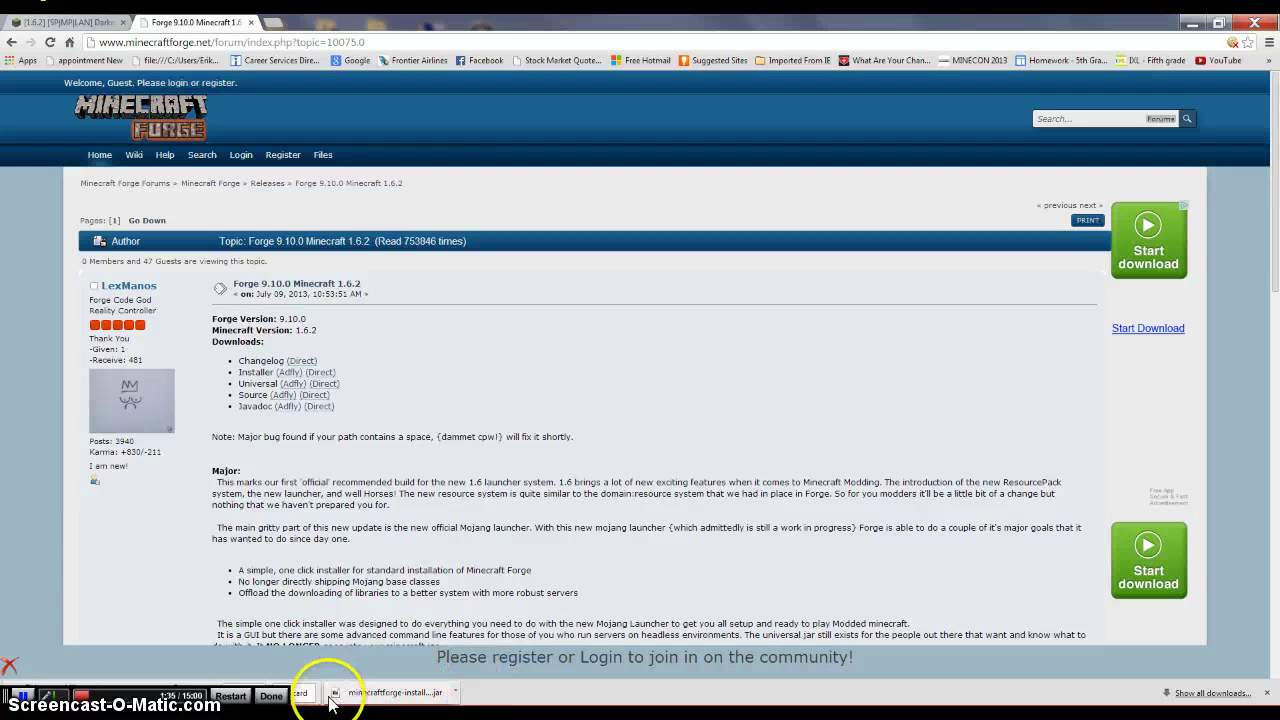
{"action": "left_click", "coordinate": [229, 692]}
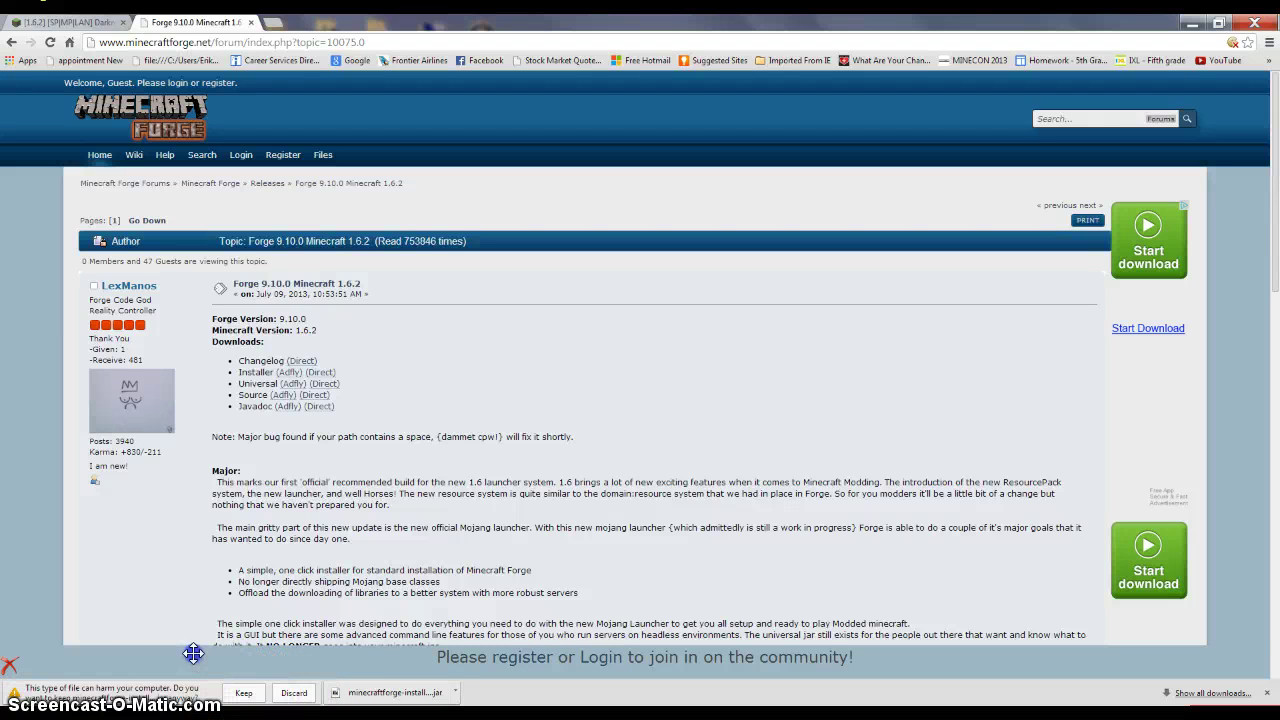
{"action": "left_click", "coordinate": [237, 692]}
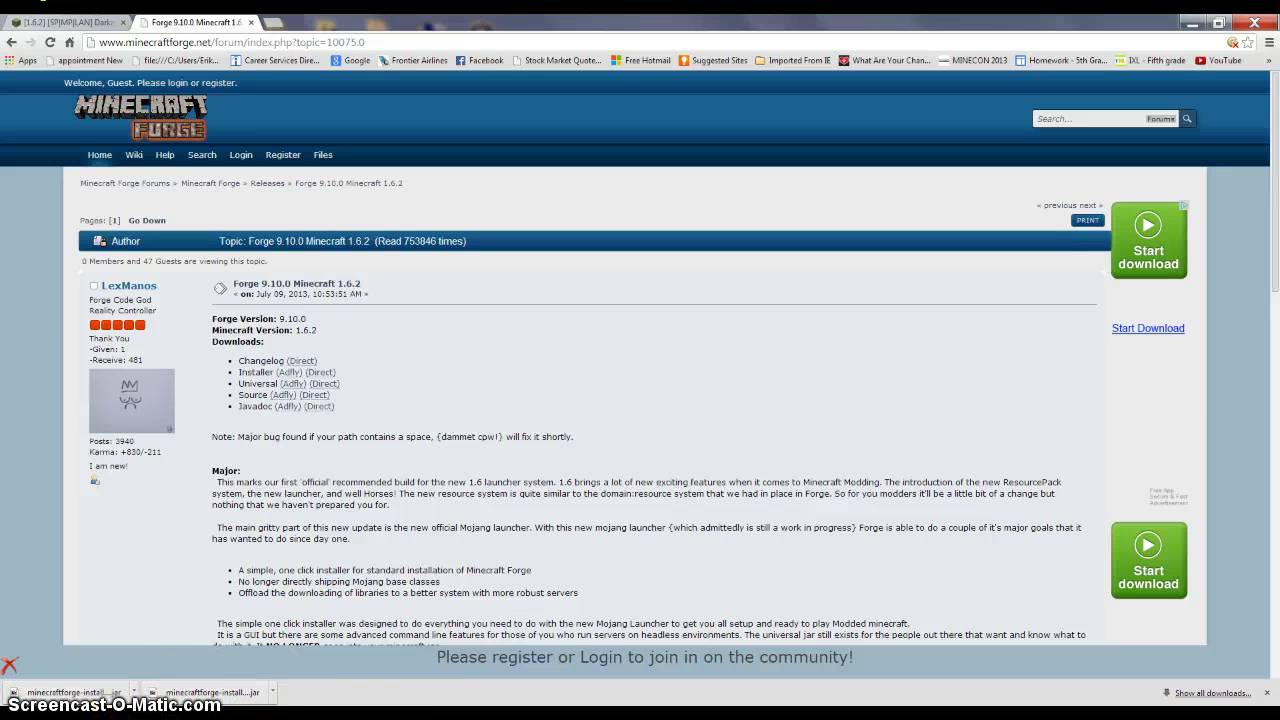
Show the downloaded Forge installer JAR in its Downloads folder and check the actions available for it
{"action": "left_click", "coordinate": [133, 692]}
{"action": "left_click", "coordinate": [165, 660]}
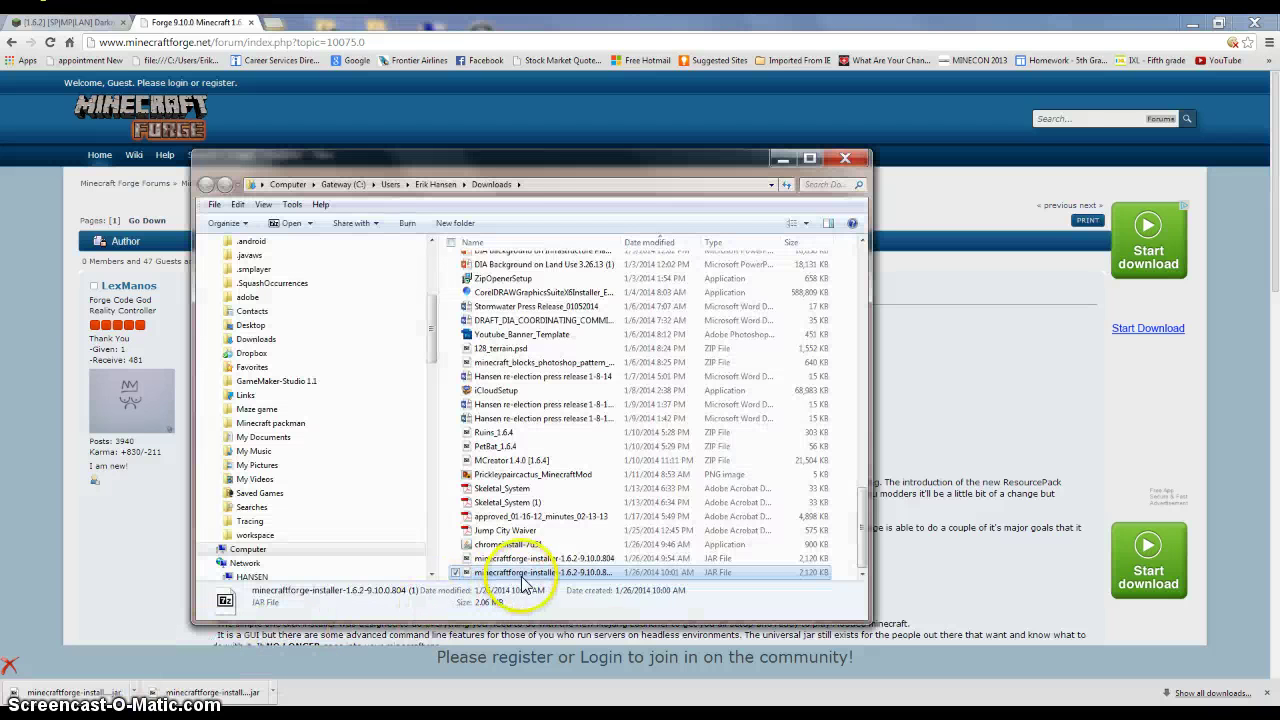
{"action": "right_click", "coordinate": [521, 577]}
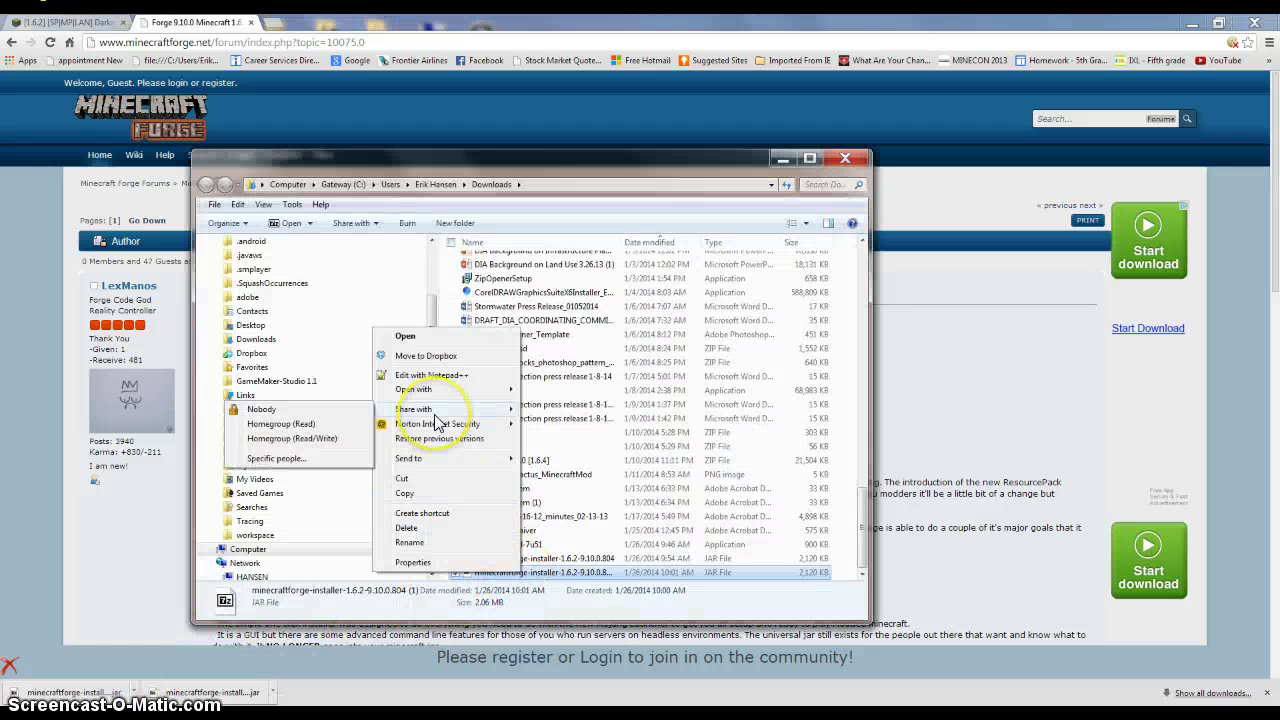
{"action": "left_click", "coordinate": [483, 607]}
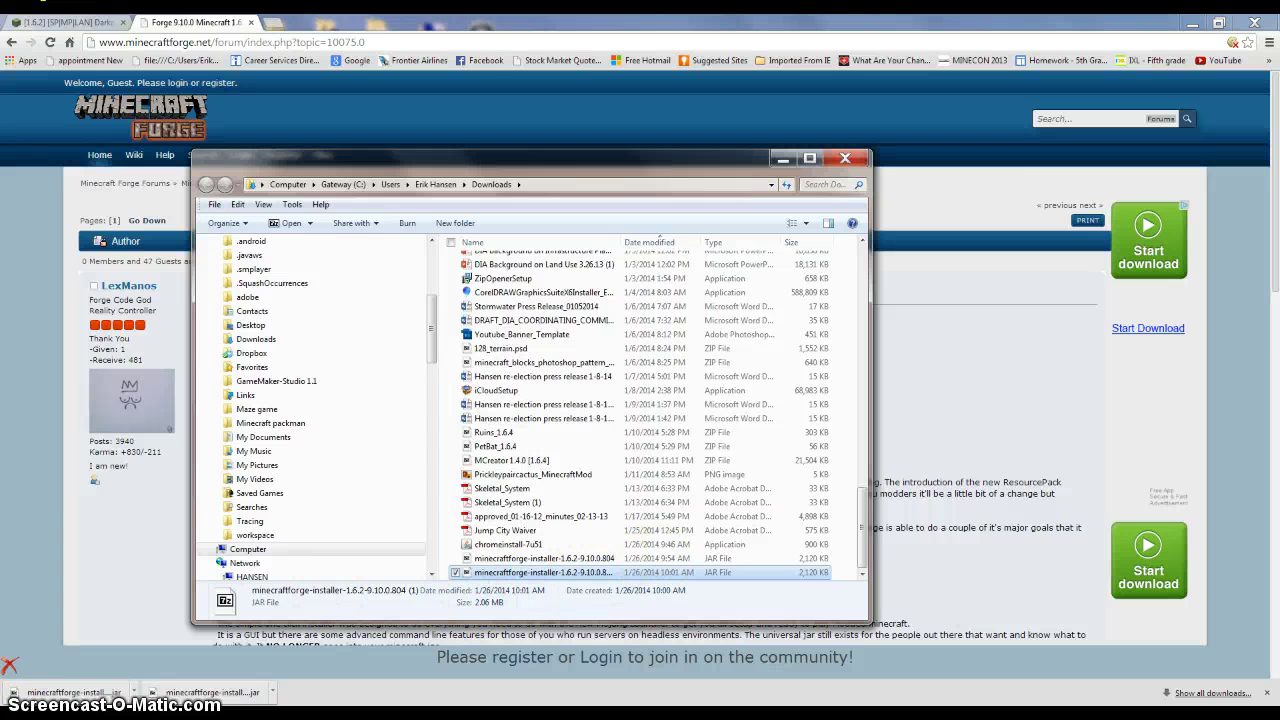
Search Windows for %appdata%, open the Roaming folder and enter the .minecraft folder
{"action": "left_click", "coordinate": [20, 705]}
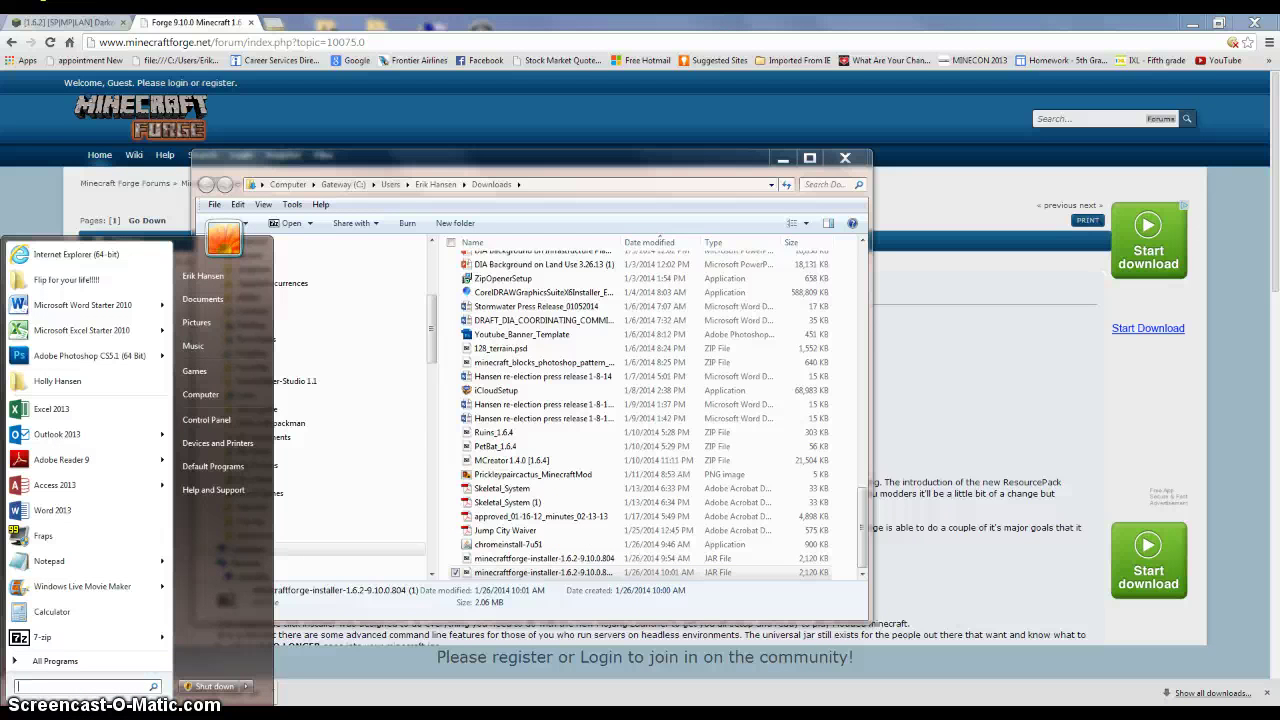
{"action": "type", "text": "%appdata%"}
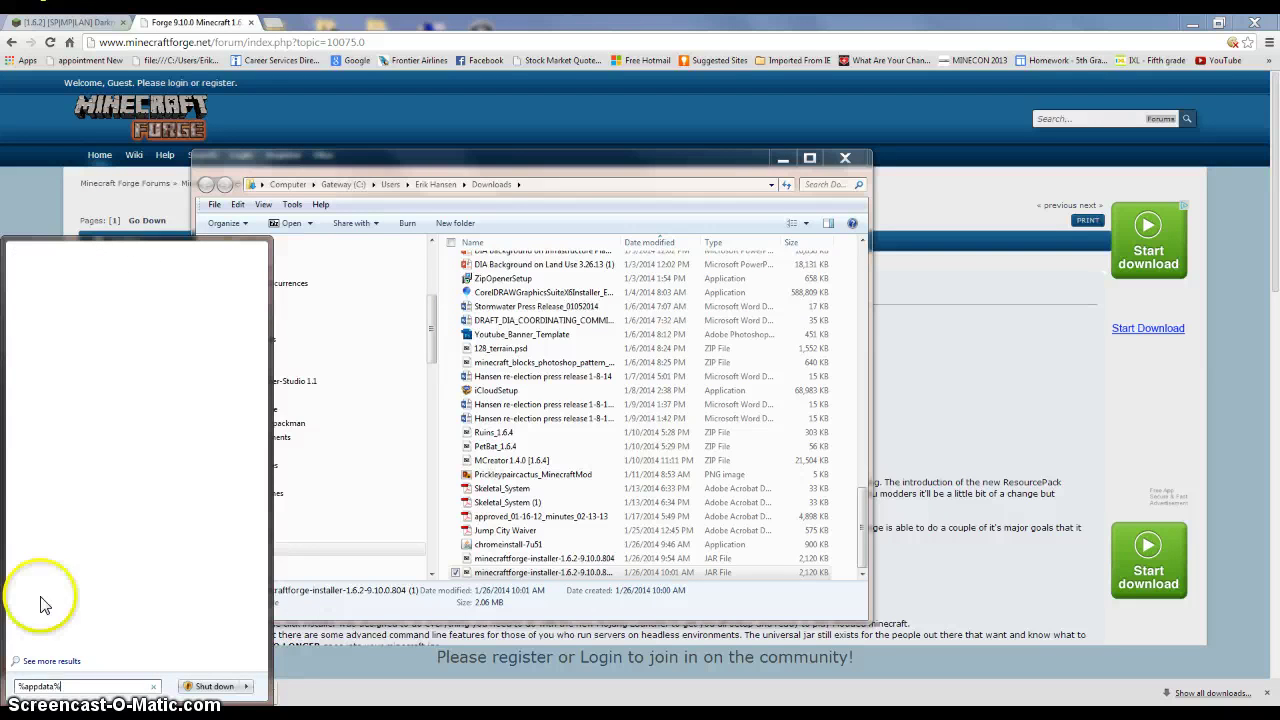
{"action": "left_click", "coordinate": [91, 258]}
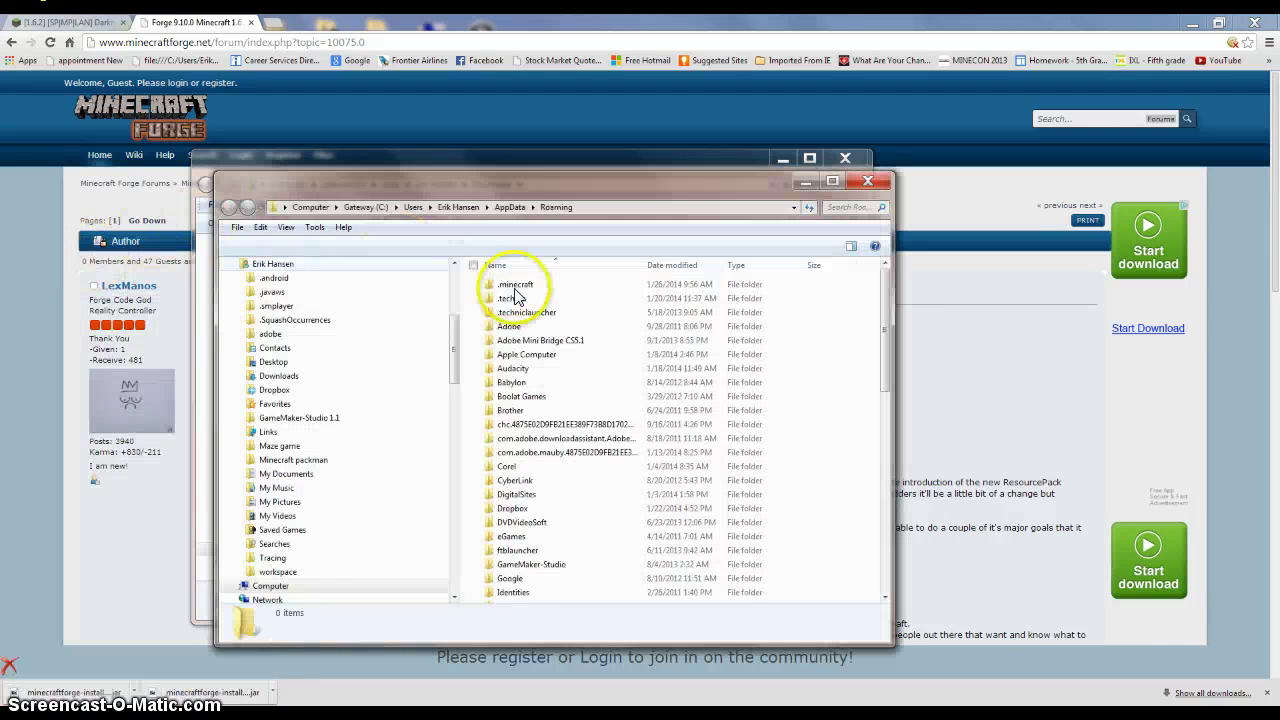
{"action": "double_click", "coordinate": [527, 288]}
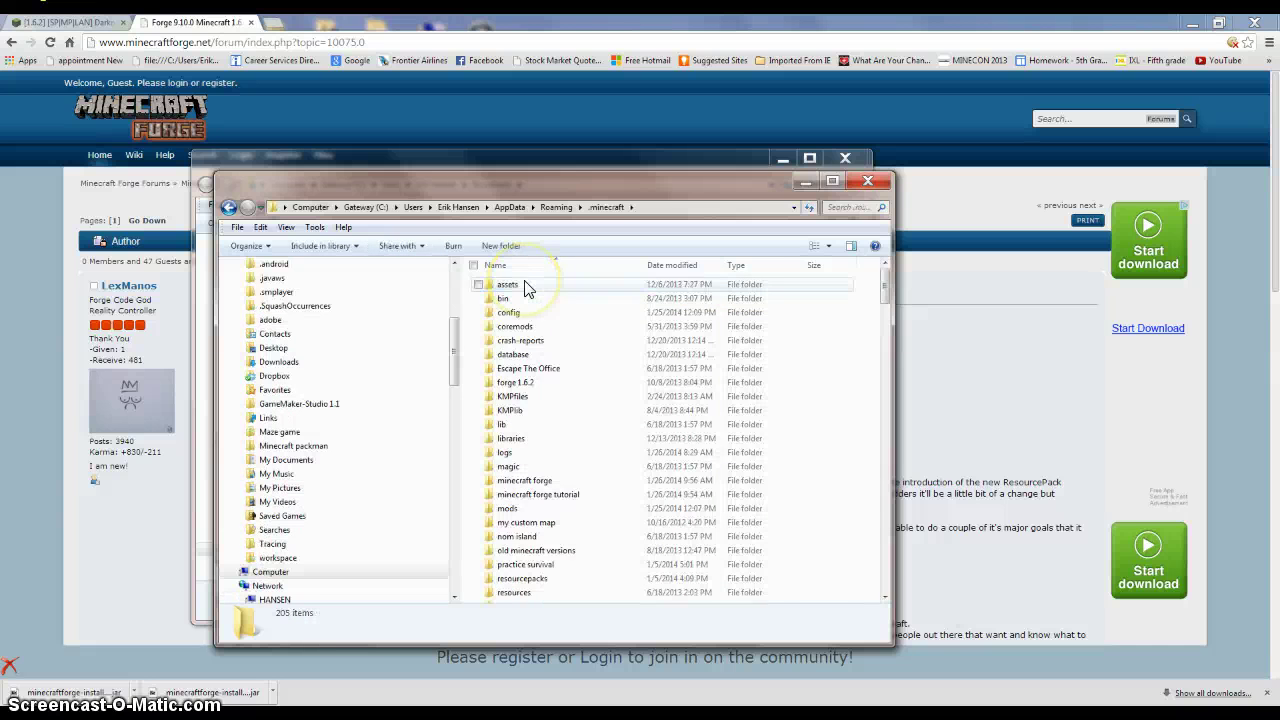
Browse the .minecraft contents and look inside the "minecraft forge tutorial" folder
{"action": "scroll", "coordinate": [555, 425], "scroll_direction": "down", "scroll_amount": 8}
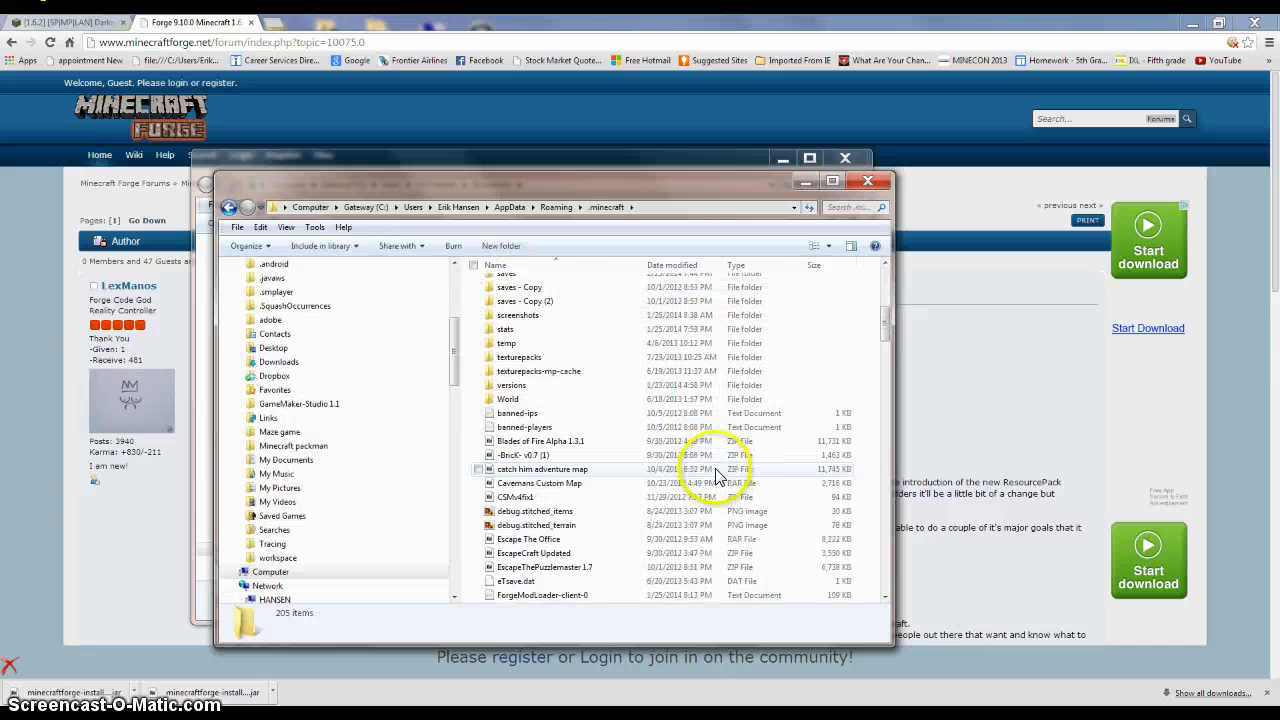
{"action": "scroll", "coordinate": [700, 470], "scroll_direction": "up", "scroll_amount": 3}
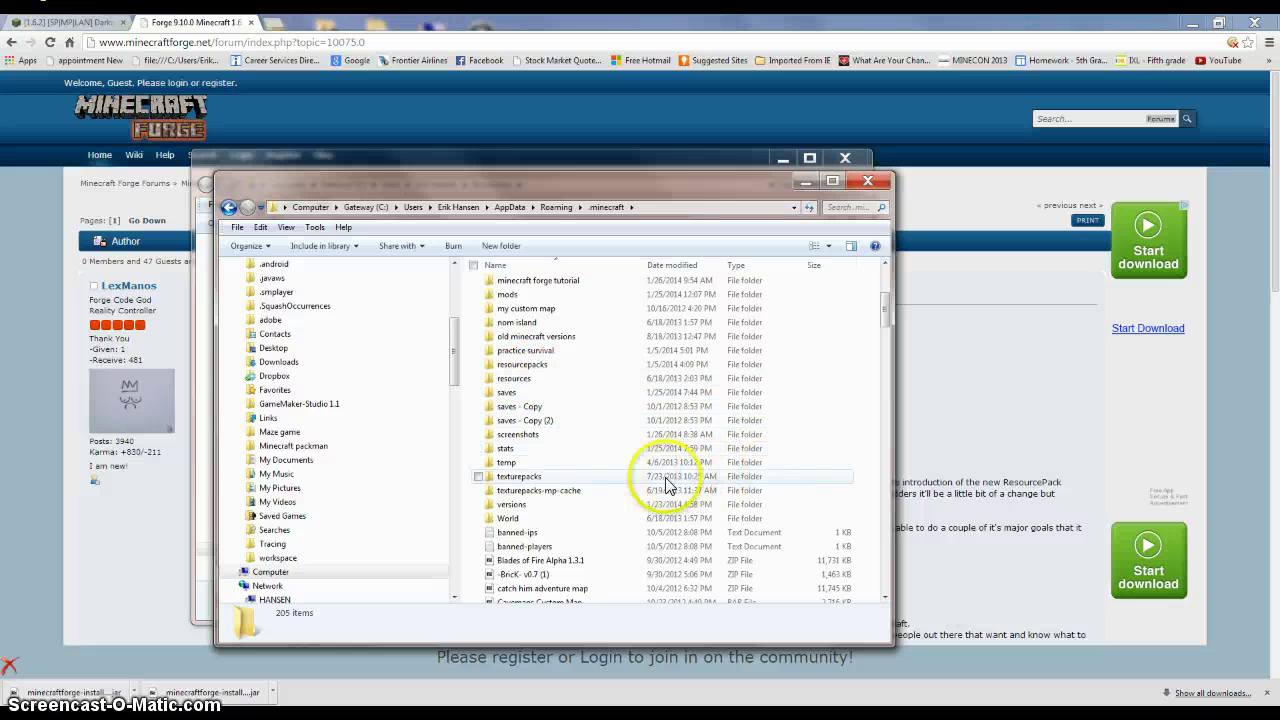
{"action": "scroll", "coordinate": [563, 408], "scroll_direction": "up", "scroll_amount": 2}
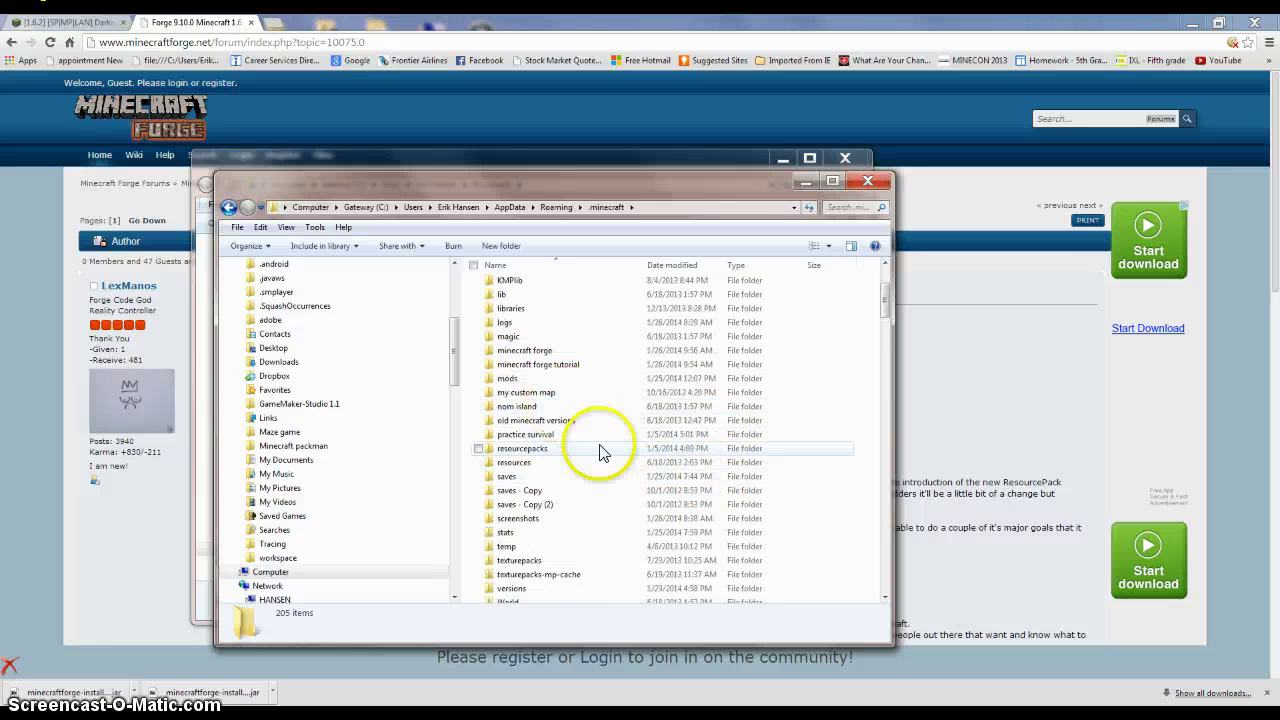
{"action": "double_click", "coordinate": [545, 366]}
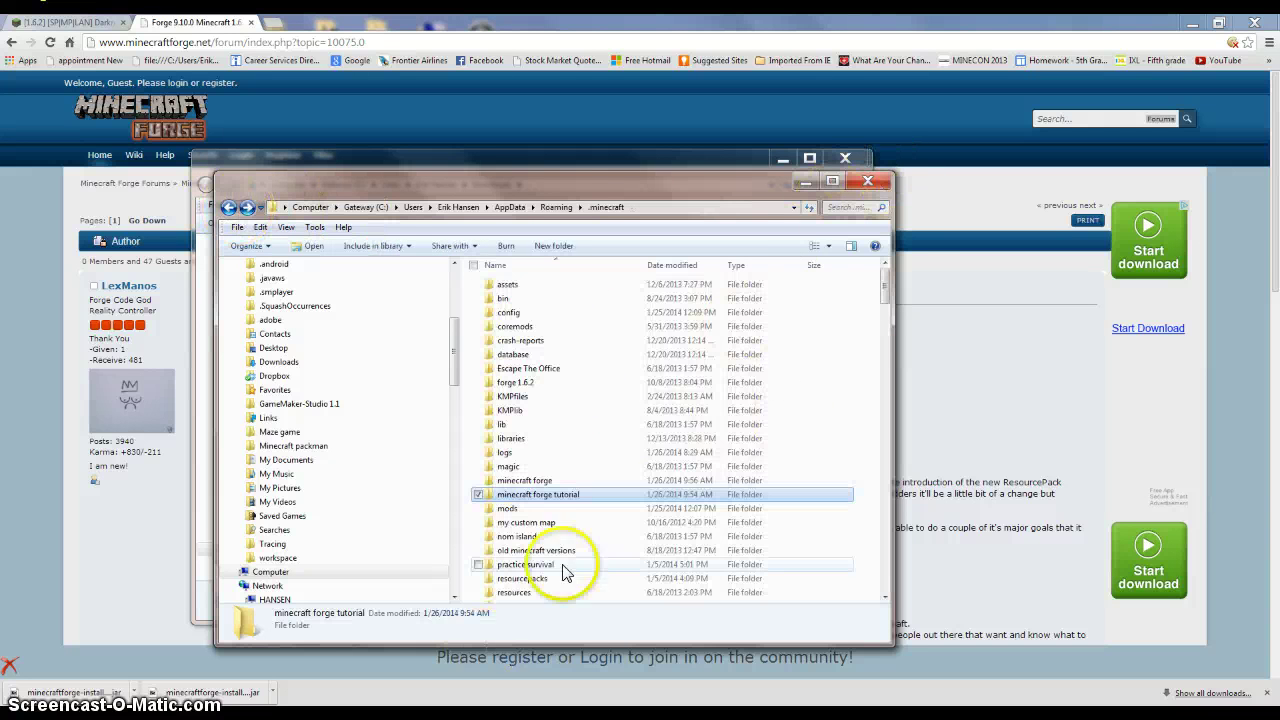
Close the .minecraft folder window, minimize the browser and the Downloads window, and start the Minecraft launcher
{"action": "left_click", "coordinate": [868, 183]}
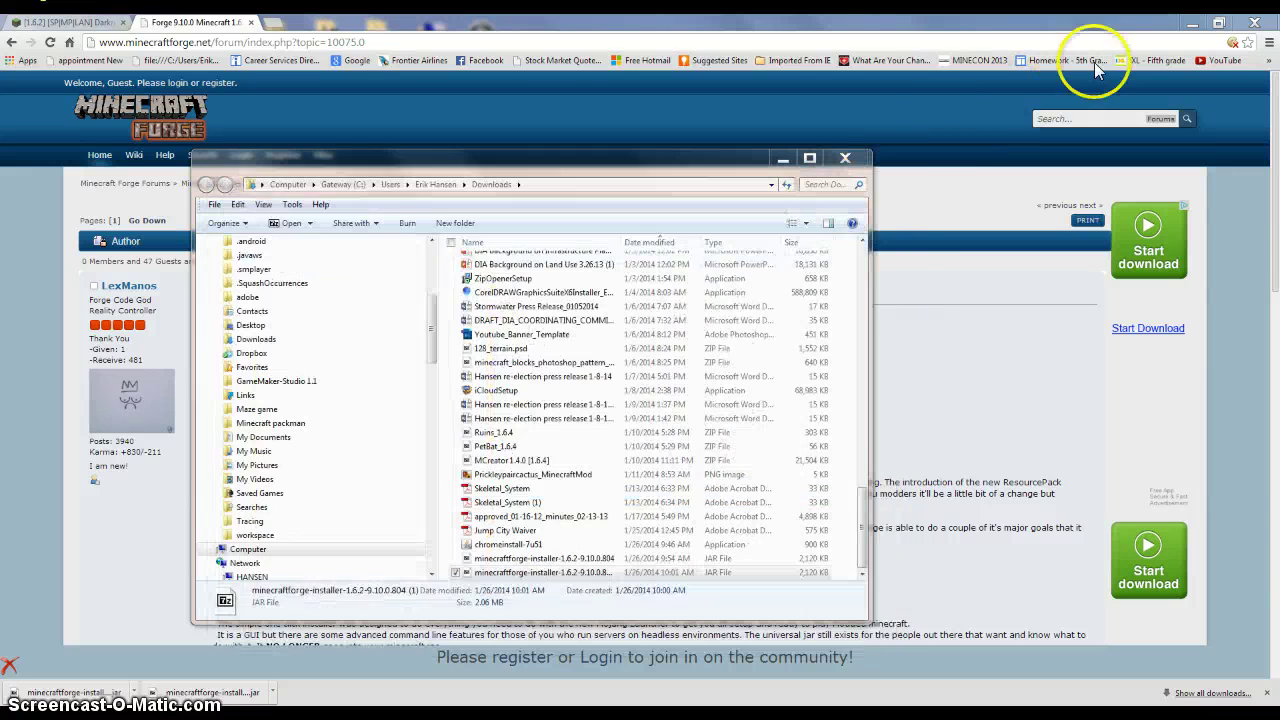
{"action": "left_click", "coordinate": [1191, 22]}
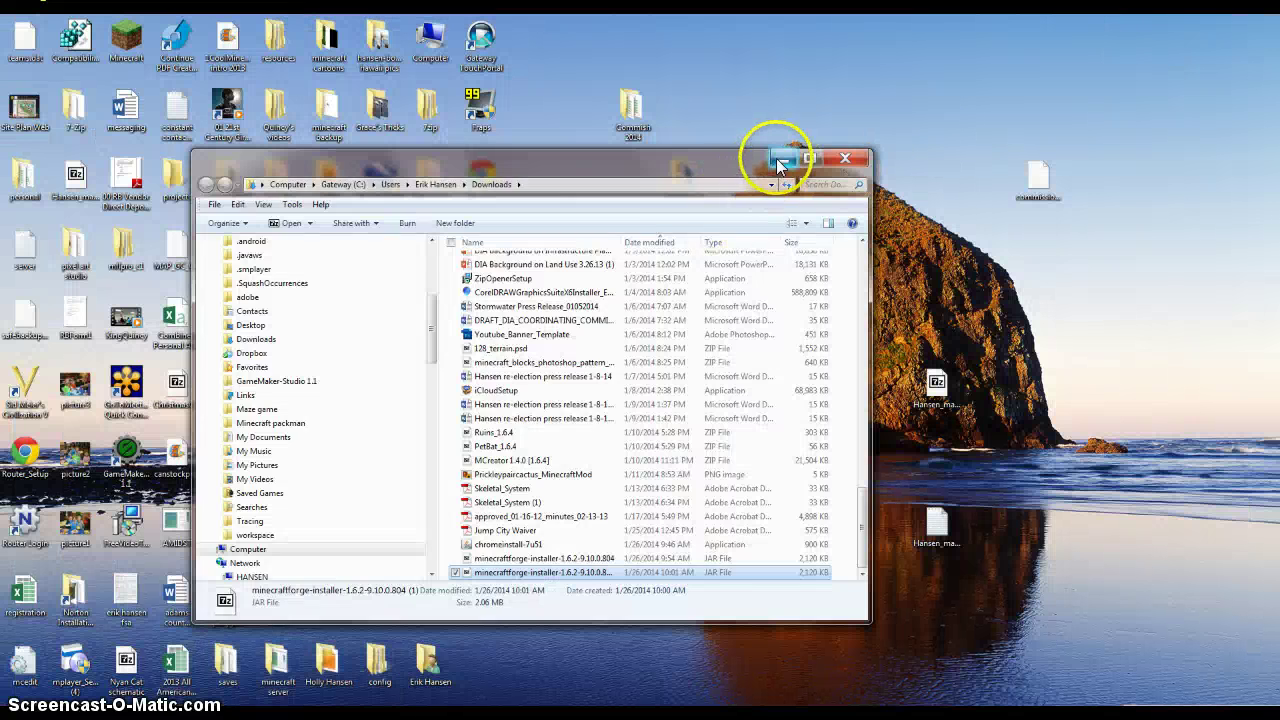
{"action": "left_click", "coordinate": [783, 158]}
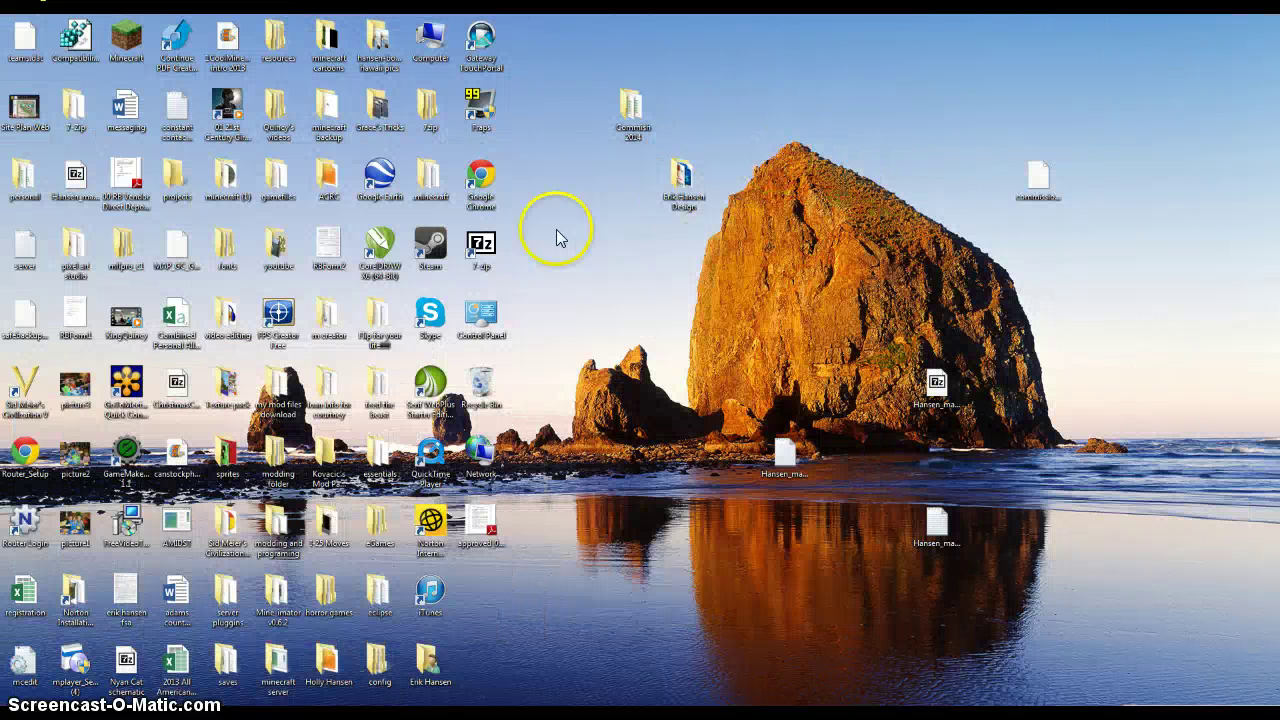
{"action": "double_click", "coordinate": [119, 57]}
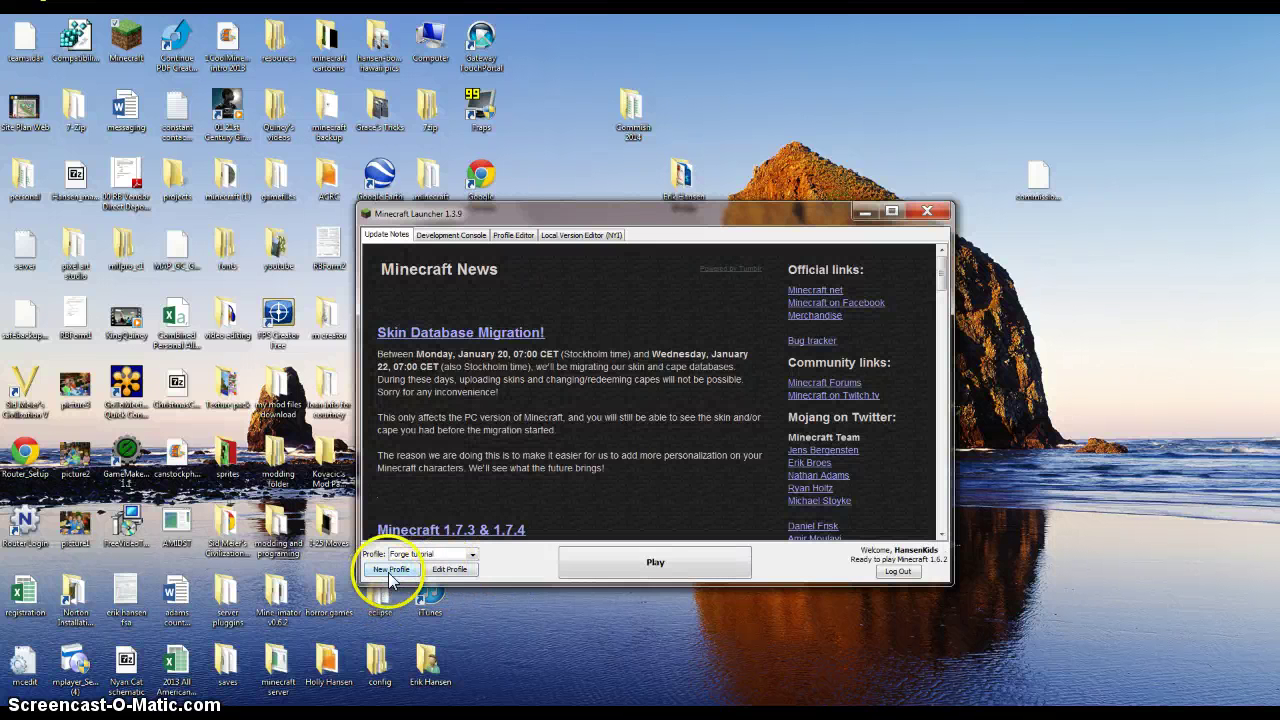
Edit the "Forge tutorial" profile so its game directory ends in ".minecraft\minecraft forge tutorial", and save the profile
{"action": "left_click", "coordinate": [418, 556]}
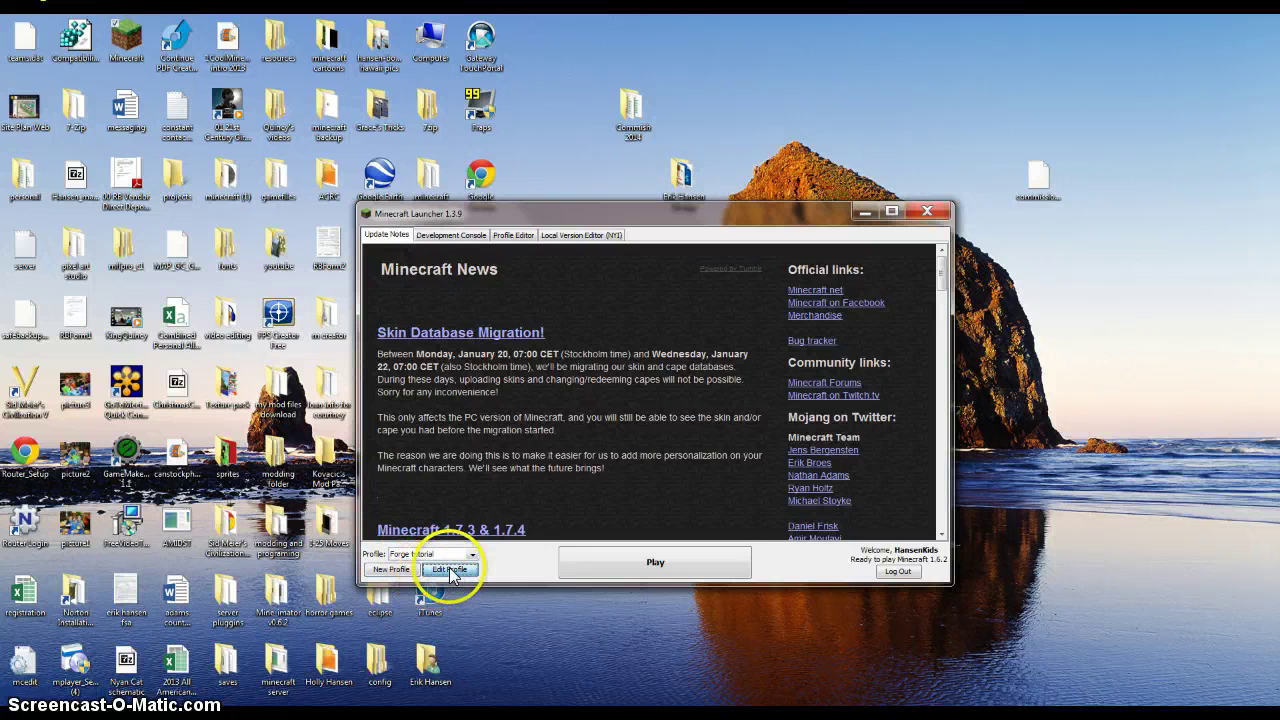
{"action": "left_click", "coordinate": [456, 568]}
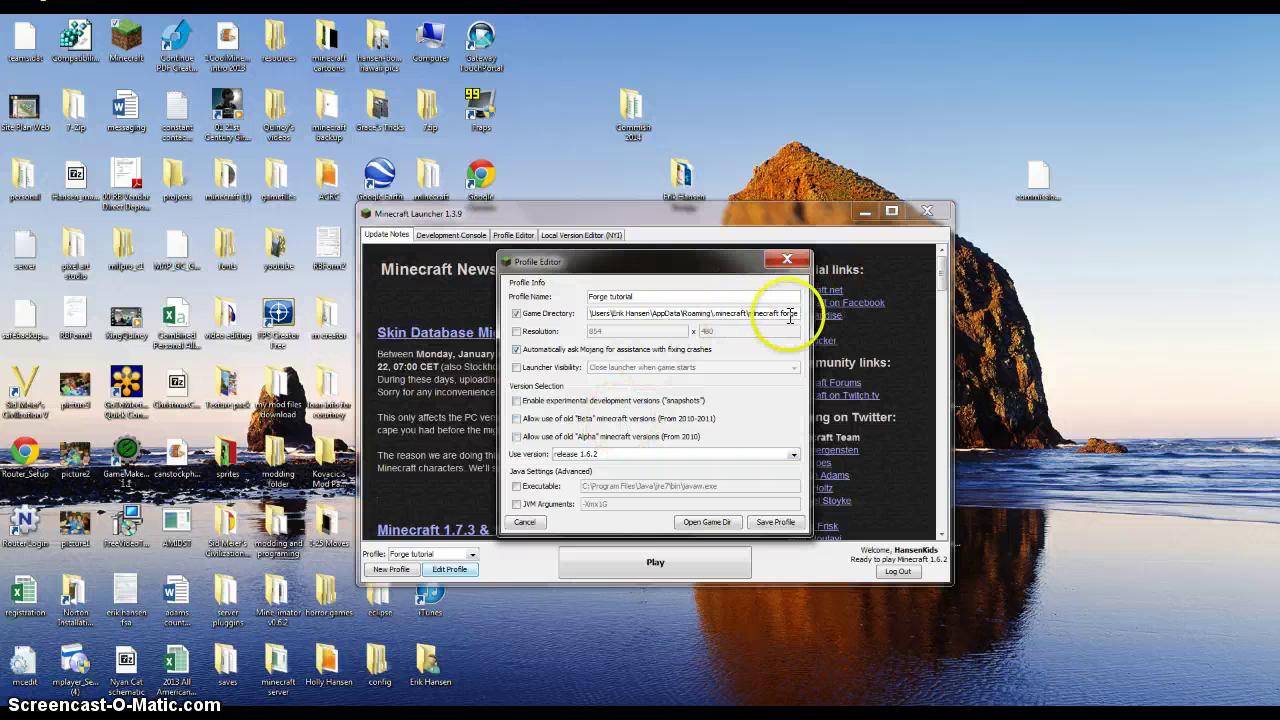
{"action": "left_click_drag", "start_coordinate": [801, 313], "coordinate": [778, 316]}
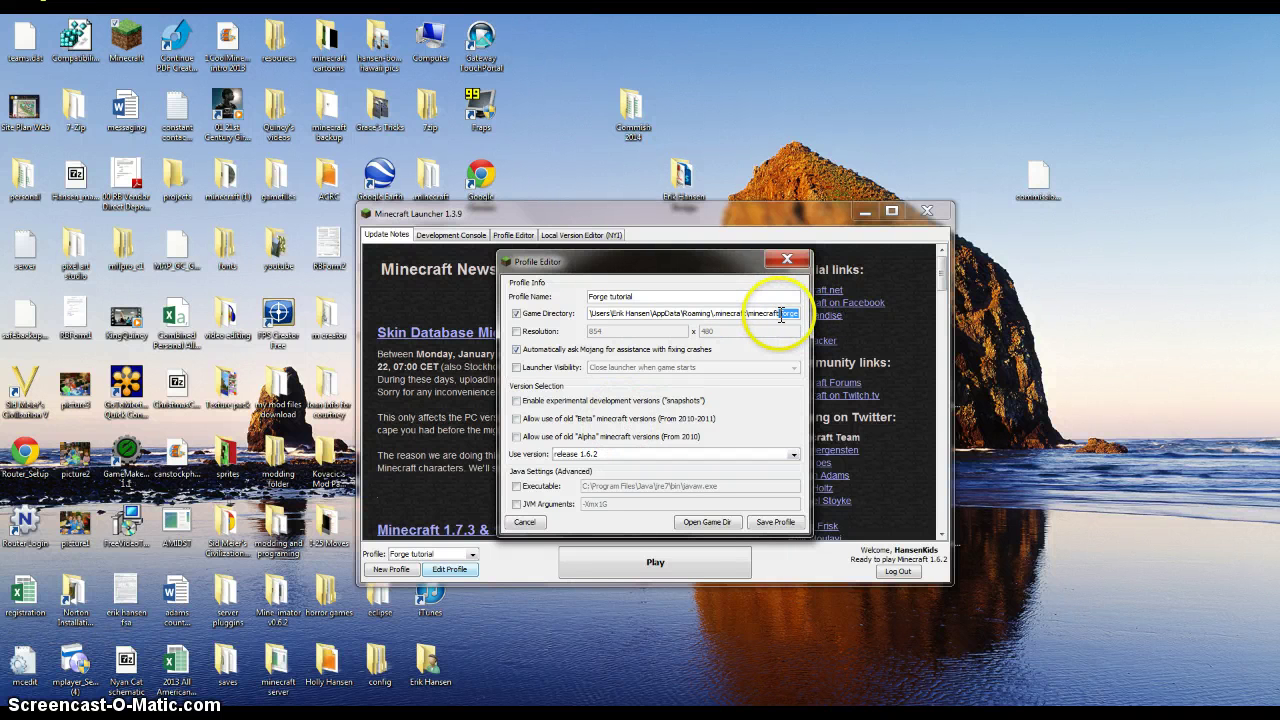
{"action": "left_click", "coordinate": [800, 313]}
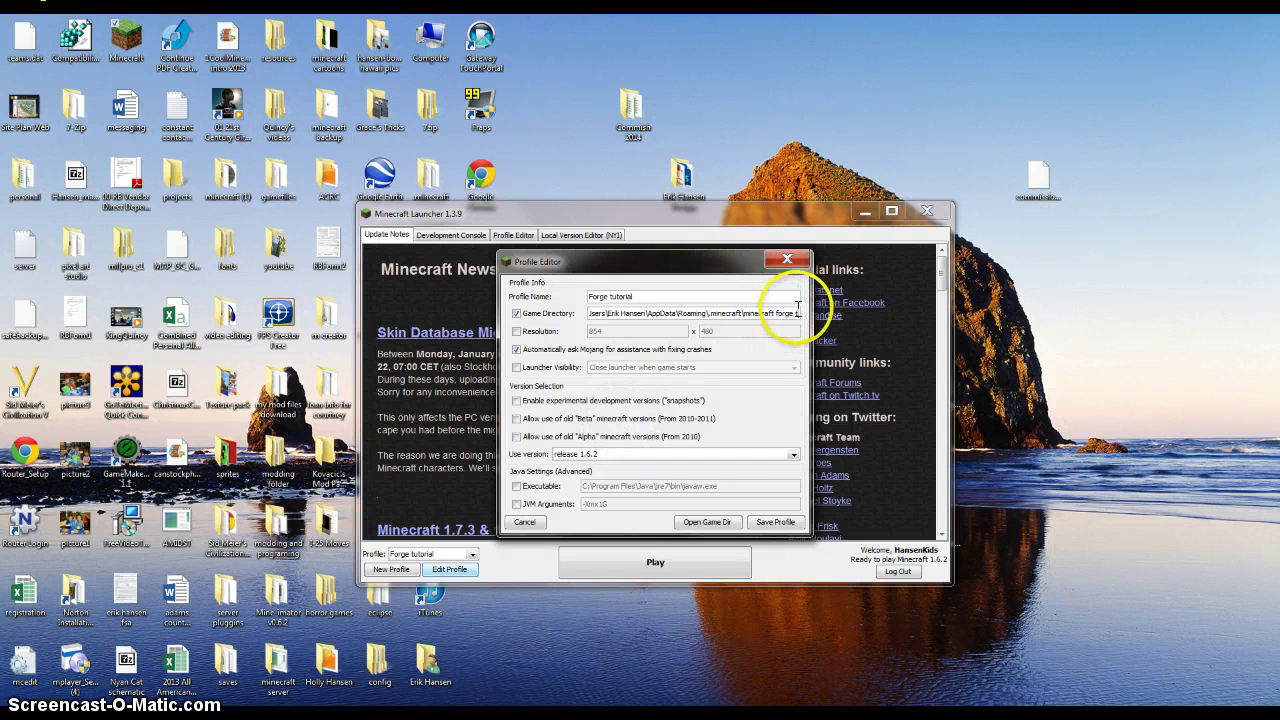
{"action": "type", "text": "tutorial"}
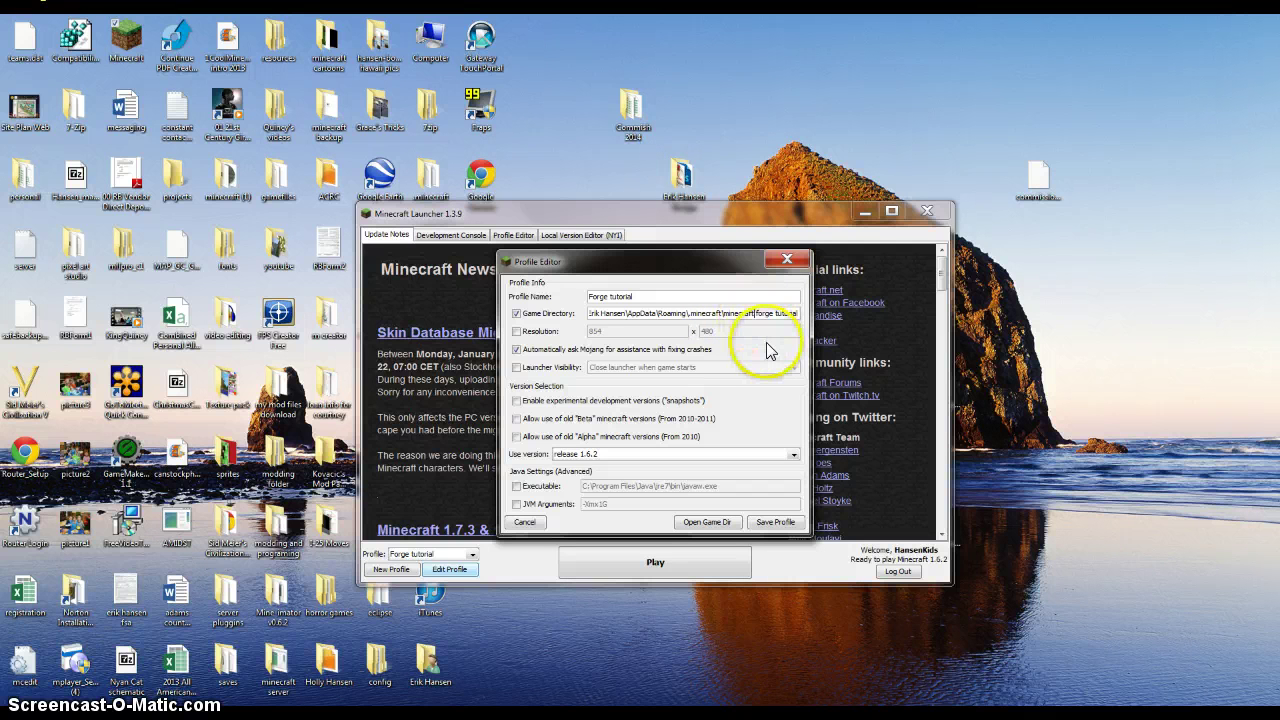
{"action": "left_click", "coordinate": [754, 314]}
{"action": "key", "text": "Delete"}
{"action": "type", "text": "F"}
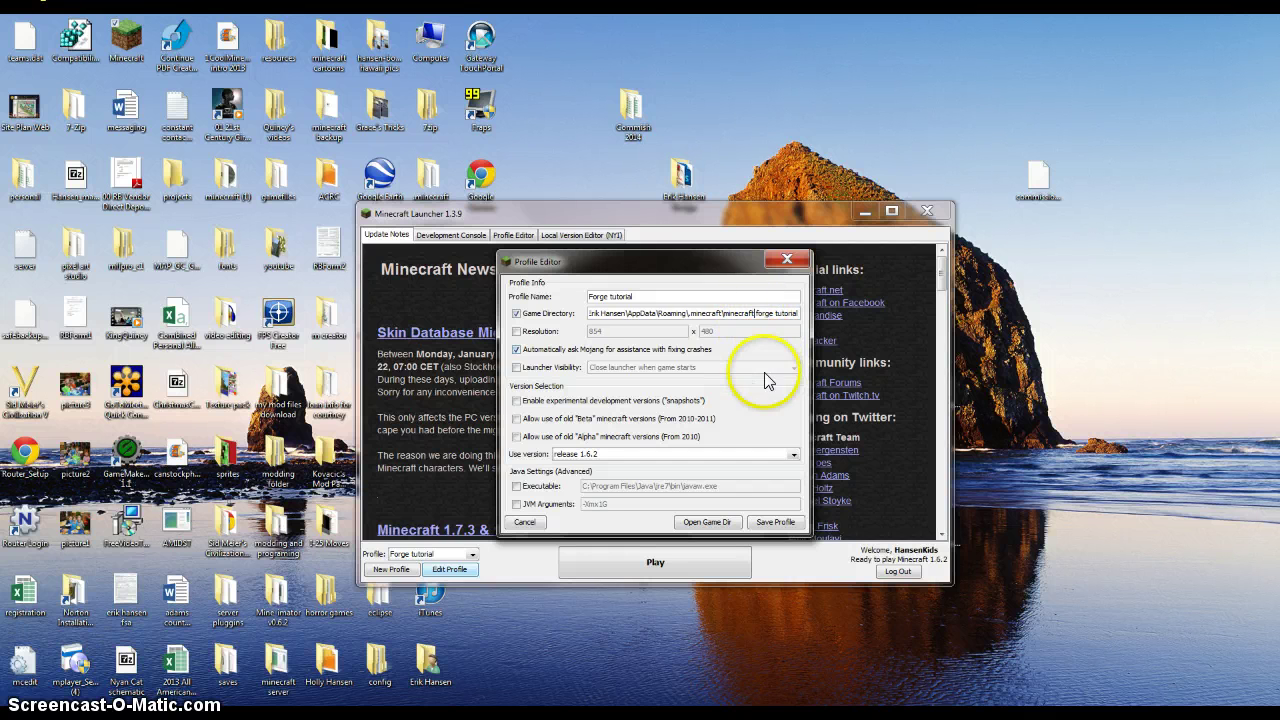
{"action": "left_click", "coordinate": [700, 314]}
{"action": "key", "text": "shift+End"}
{"action": "left_click", "coordinate": [751, 315]}
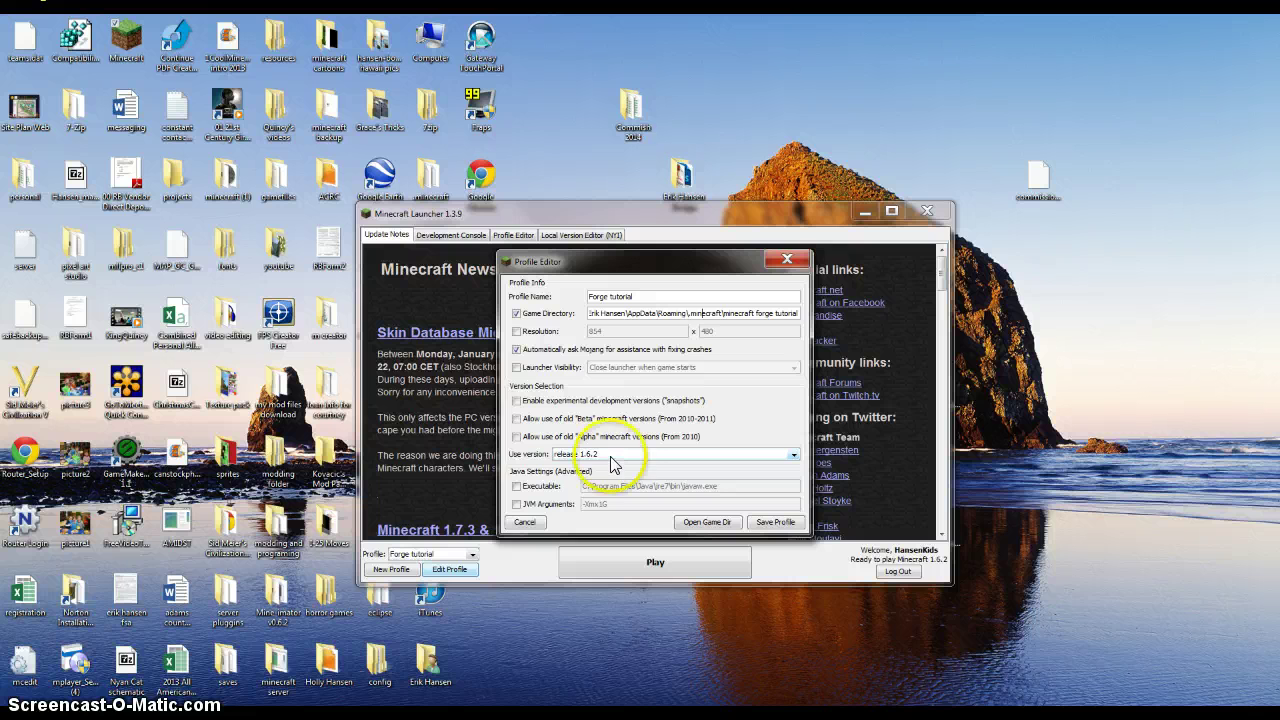
{"action": "left_click", "coordinate": [775, 525]}
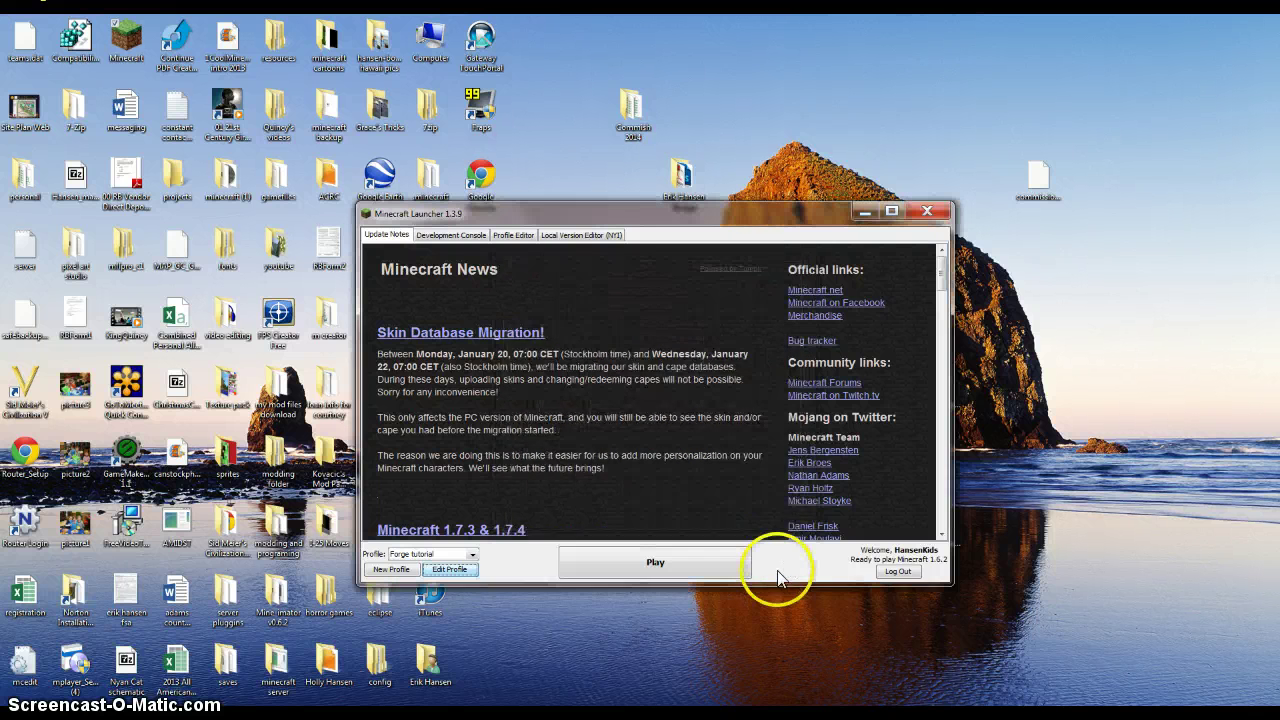
Launch Minecraft 1.6.2 with the "Forge tutorial" profile until its main menu loads, and quit the game
{"action": "left_click", "coordinate": [688, 568]}
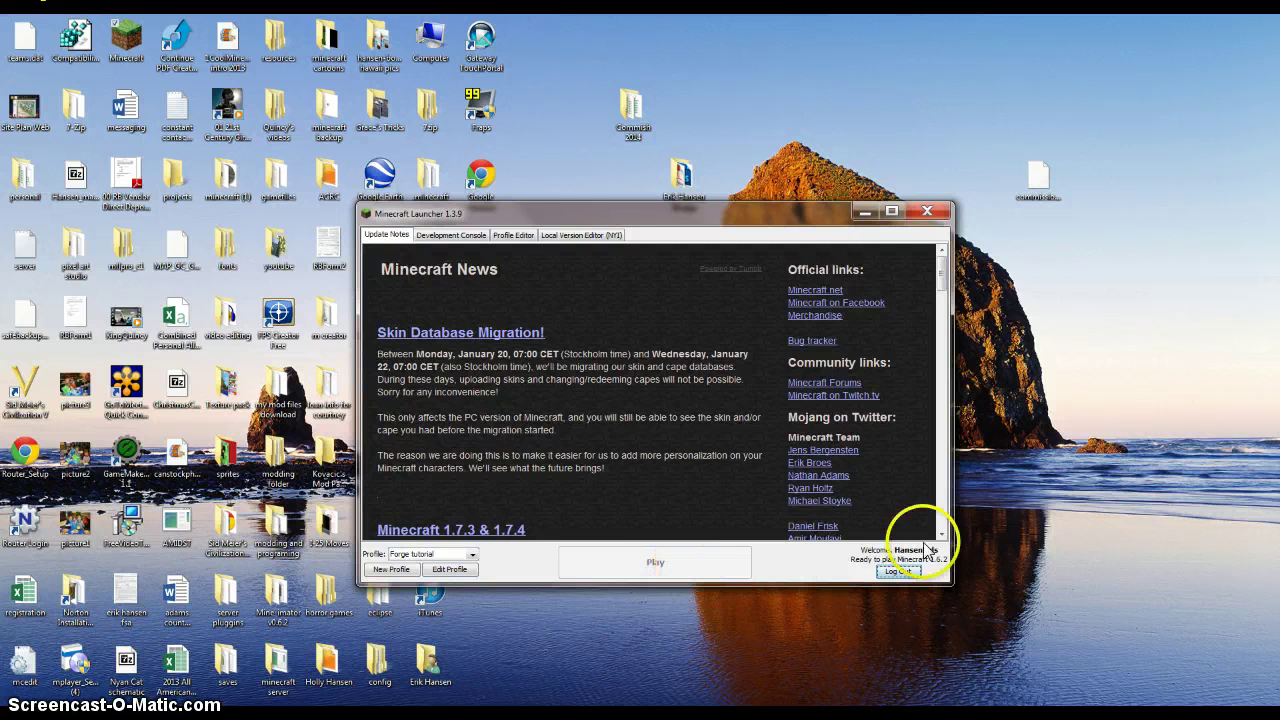
{"action": "left_click", "coordinate": [886, 459]}
{"action": "left_click", "coordinate": [864, 466]}
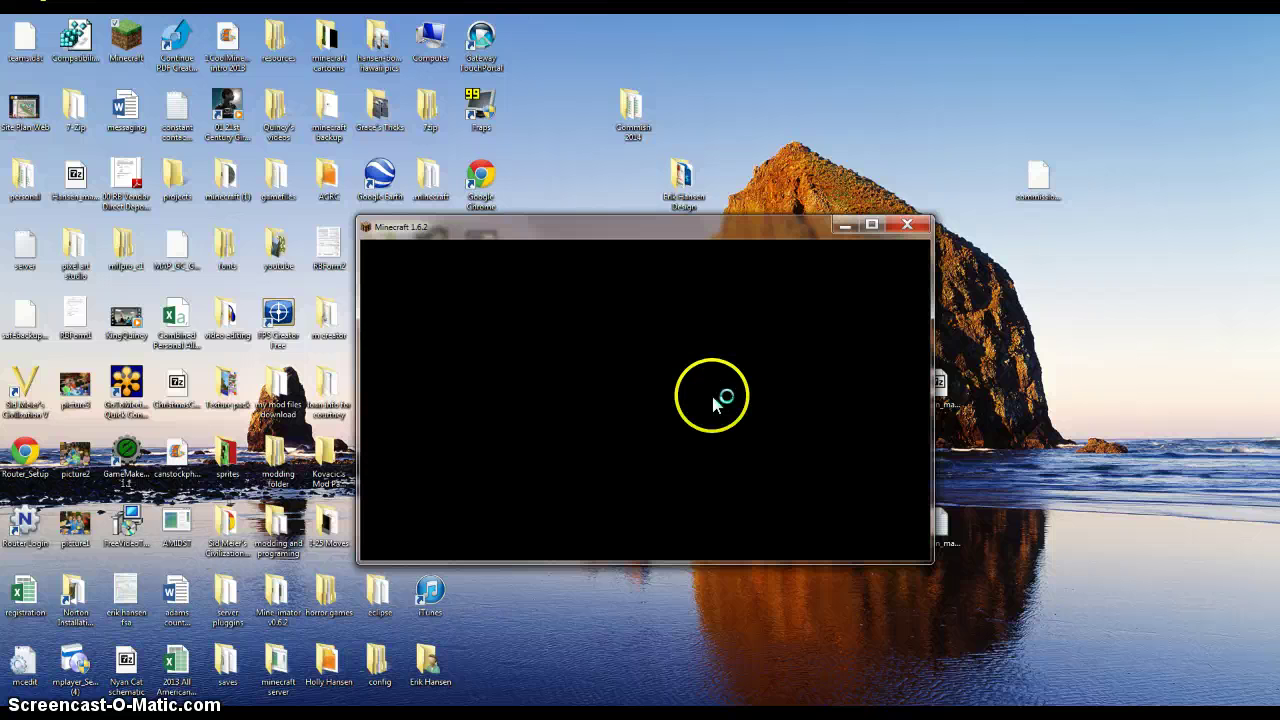
{"action": "left_click", "coordinate": [708, 396]}
{"action": "left_click", "coordinate": [810, 540]}
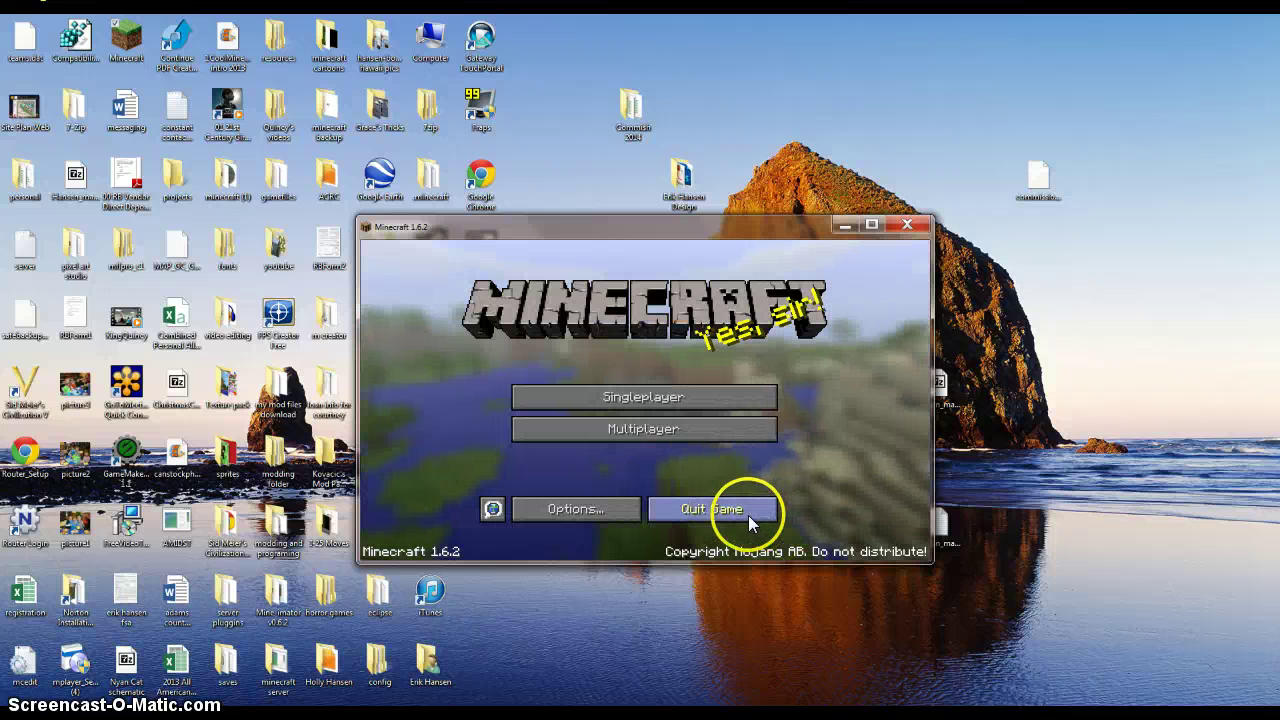
{"action": "left_click", "coordinate": [749, 507]}
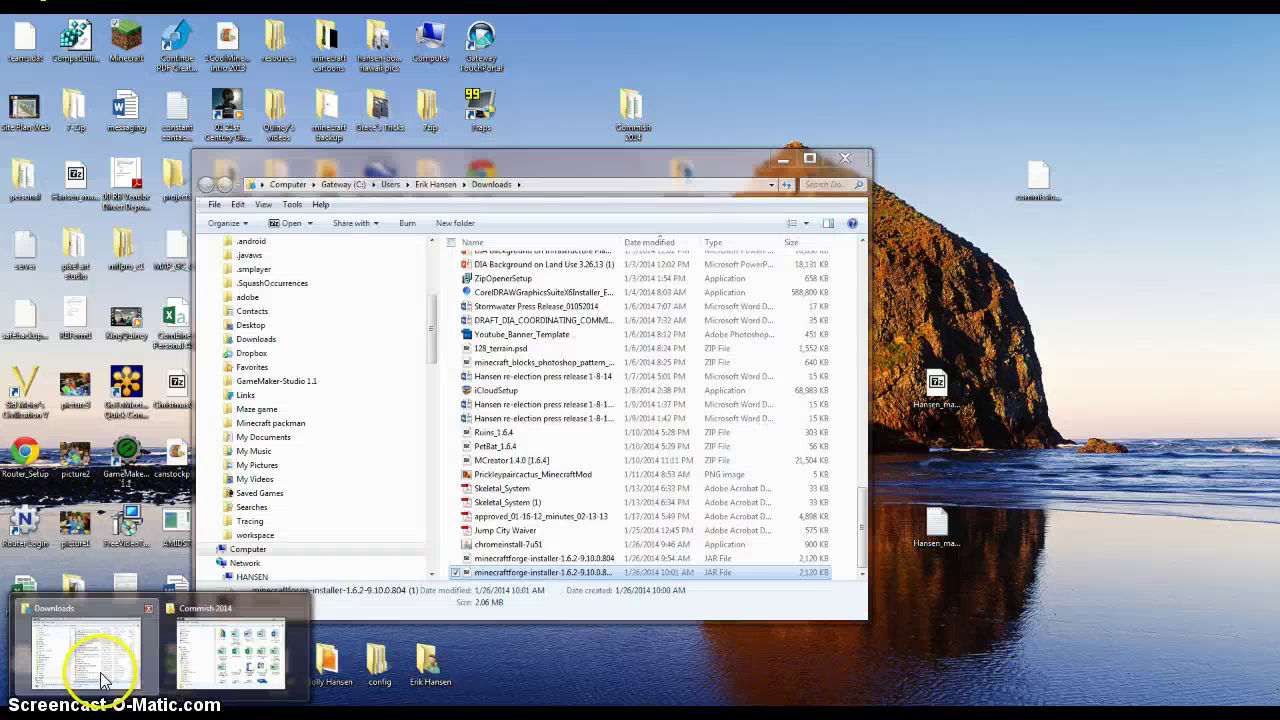
Return to the Downloads folder and open the newest Forge 1.6.2-9.10.0.804 installer JAR with Java(TM) Platform SE binary
{"action": "left_click", "coordinate": [100, 672]}
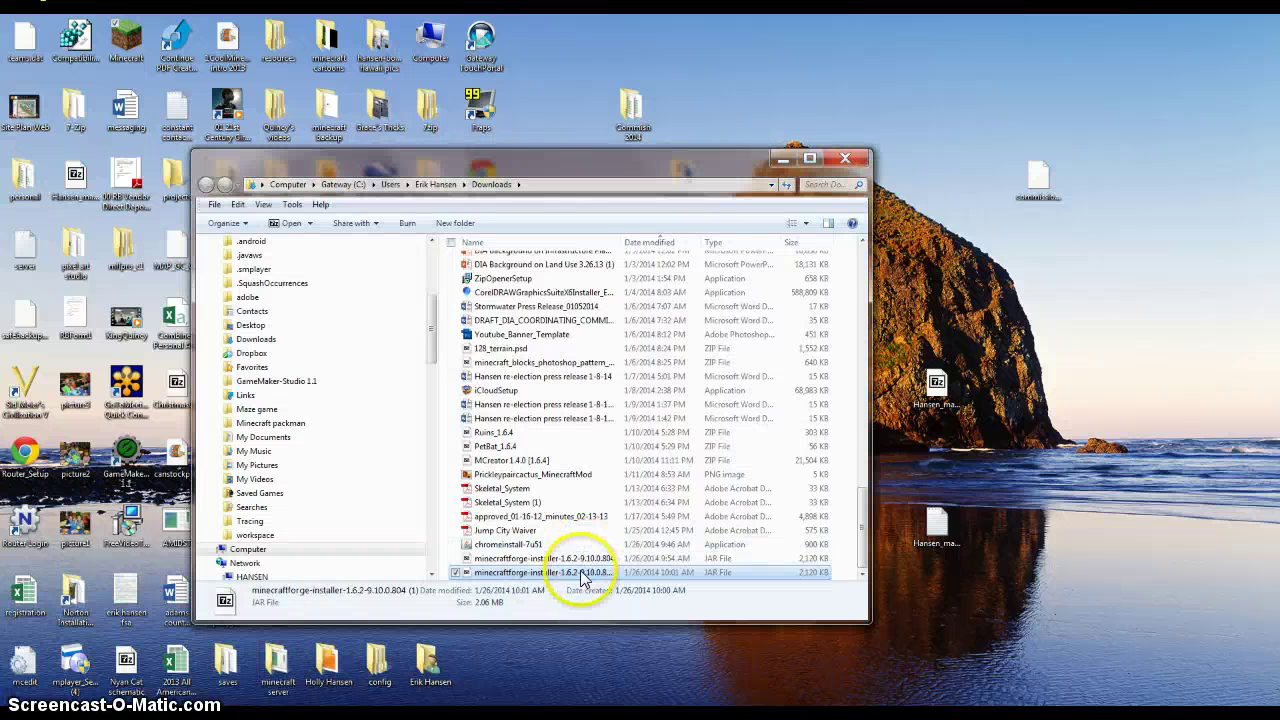
{"action": "right_click", "coordinate": [577, 580]}
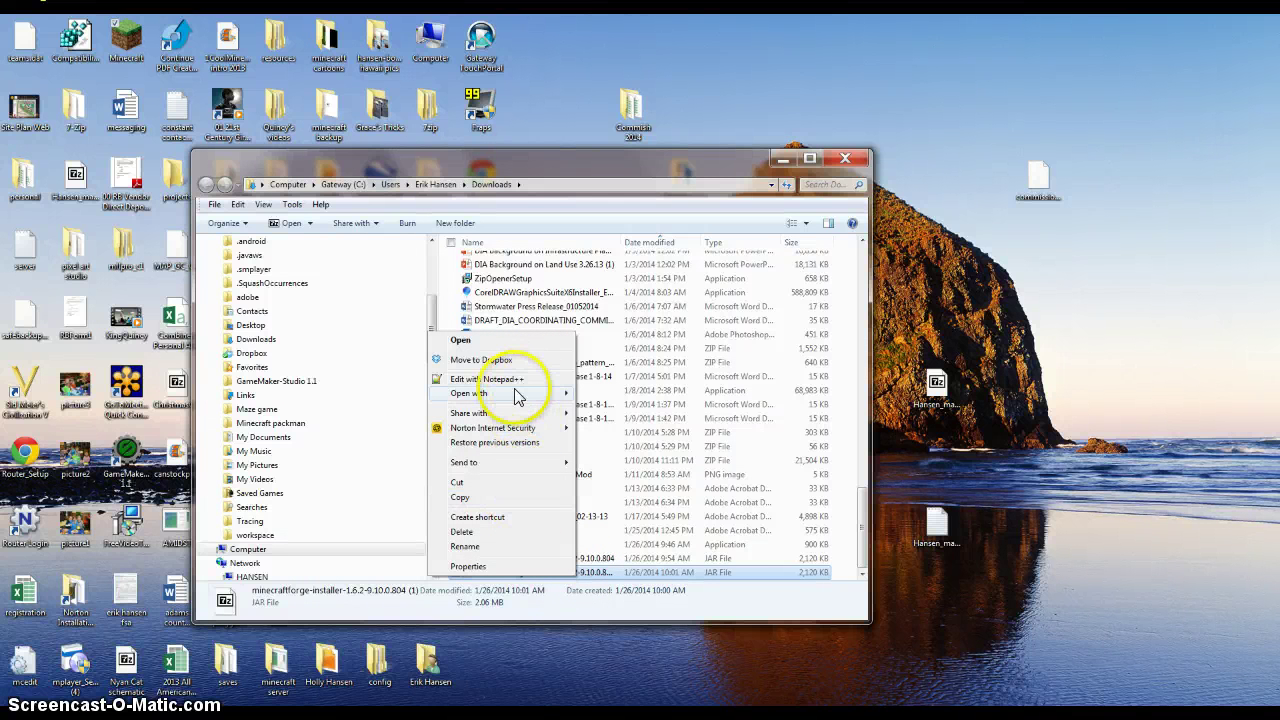
{"action": "mouse_move", "coordinate": [518, 394]}
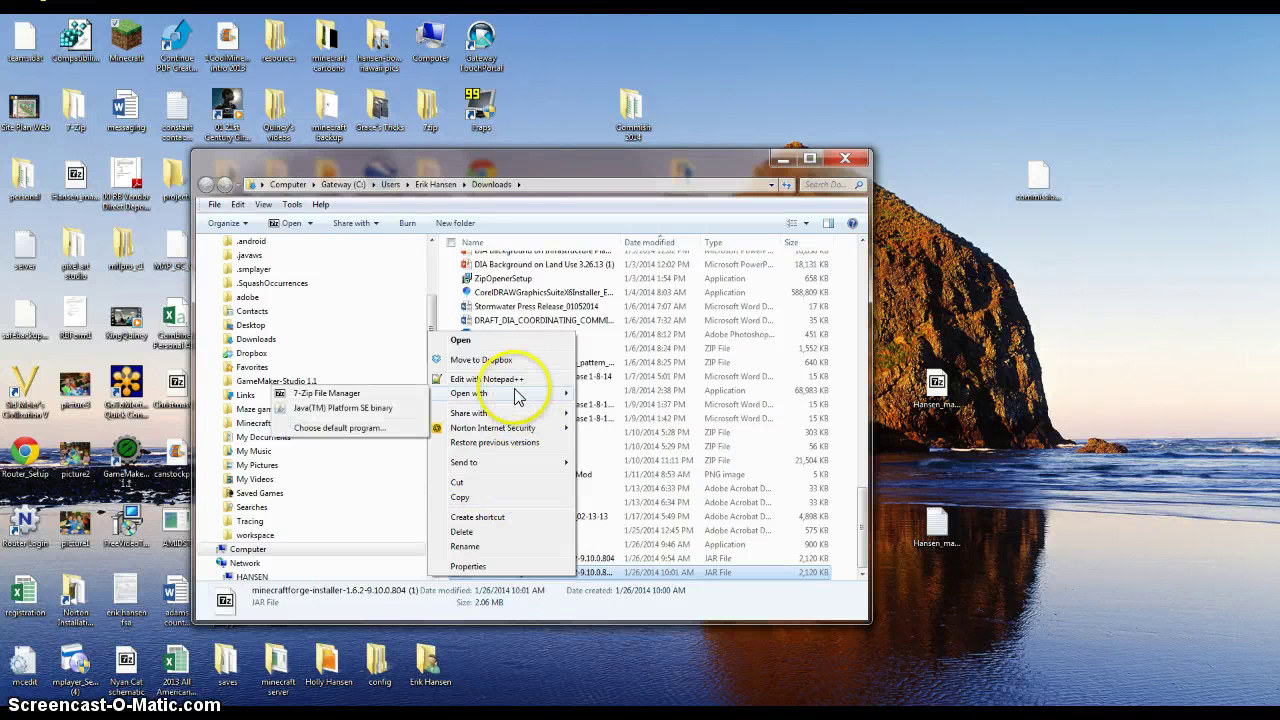
{"action": "left_click", "coordinate": [380, 412]}
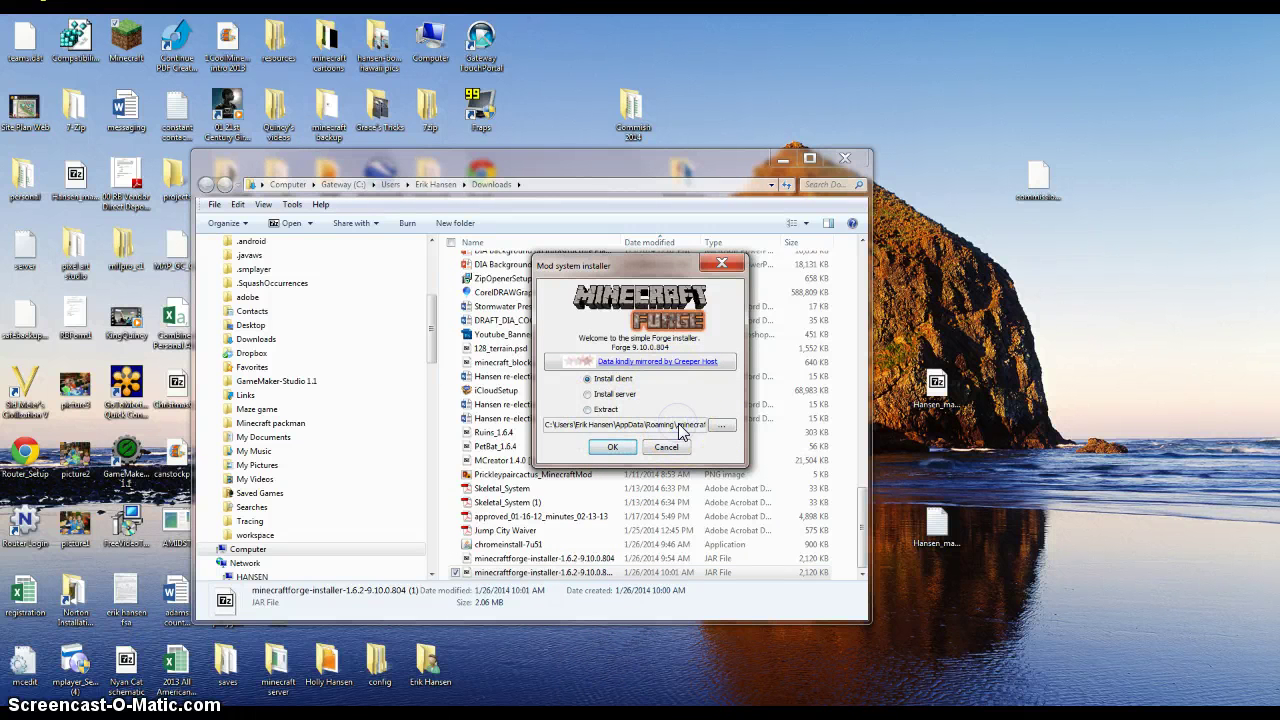
Try to set the client install directory to the "minecraft forge tutorial" folder inside .minecraft
{"action": "left_click", "coordinate": [733, 426]}
{"action": "left_click", "coordinate": [731, 430]}
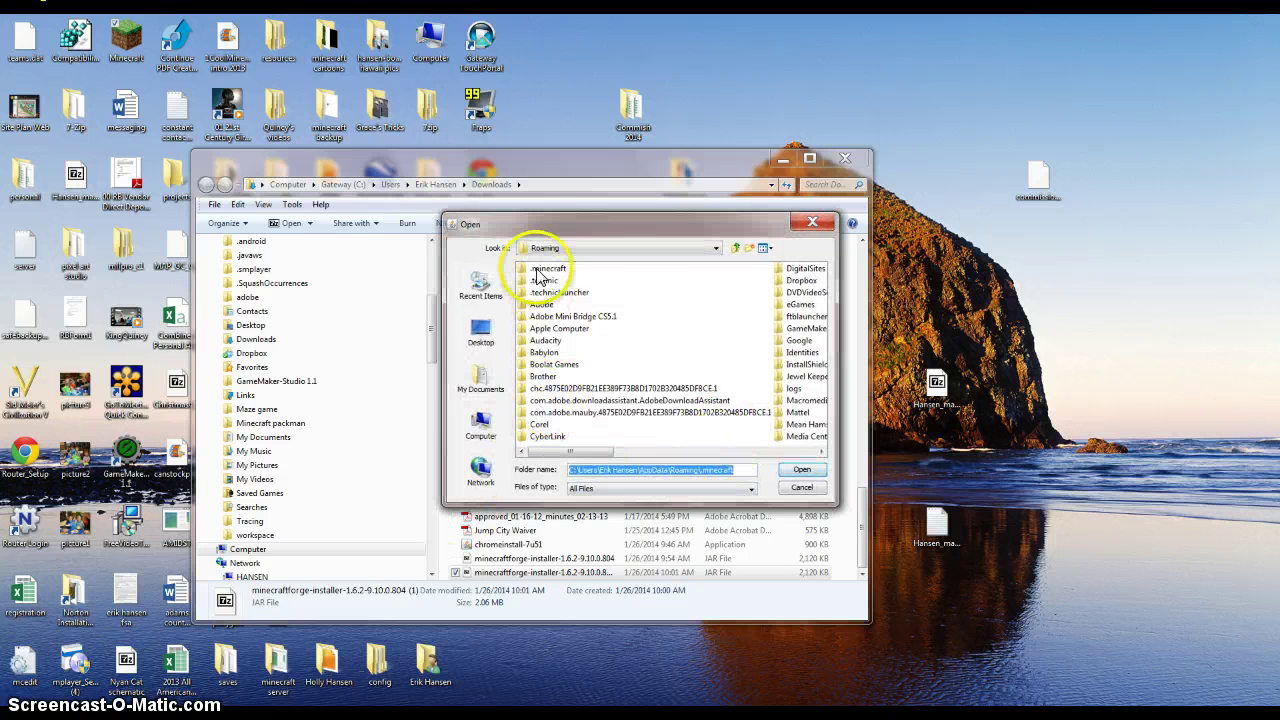
{"action": "left_click", "coordinate": [545, 268]}
{"action": "left_click", "coordinate": [545, 272]}
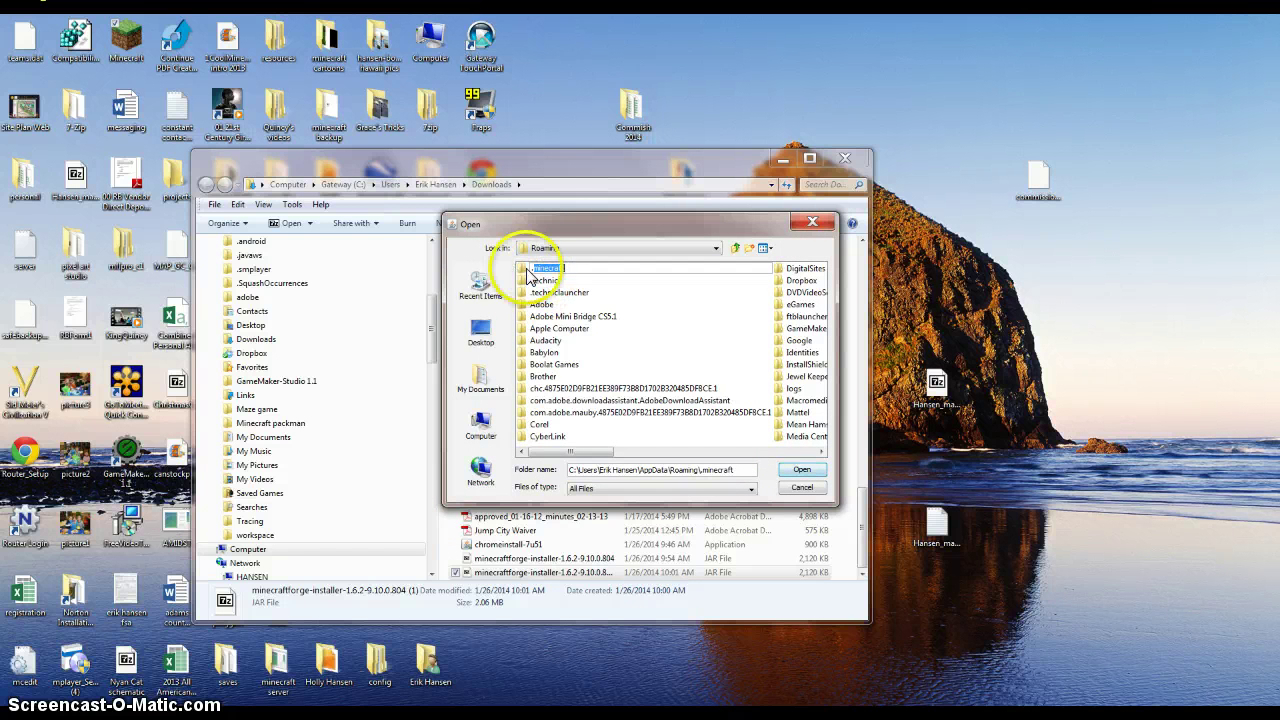
{"action": "double_click", "coordinate": [520, 270]}
{"action": "left_click", "coordinate": [607, 420]}
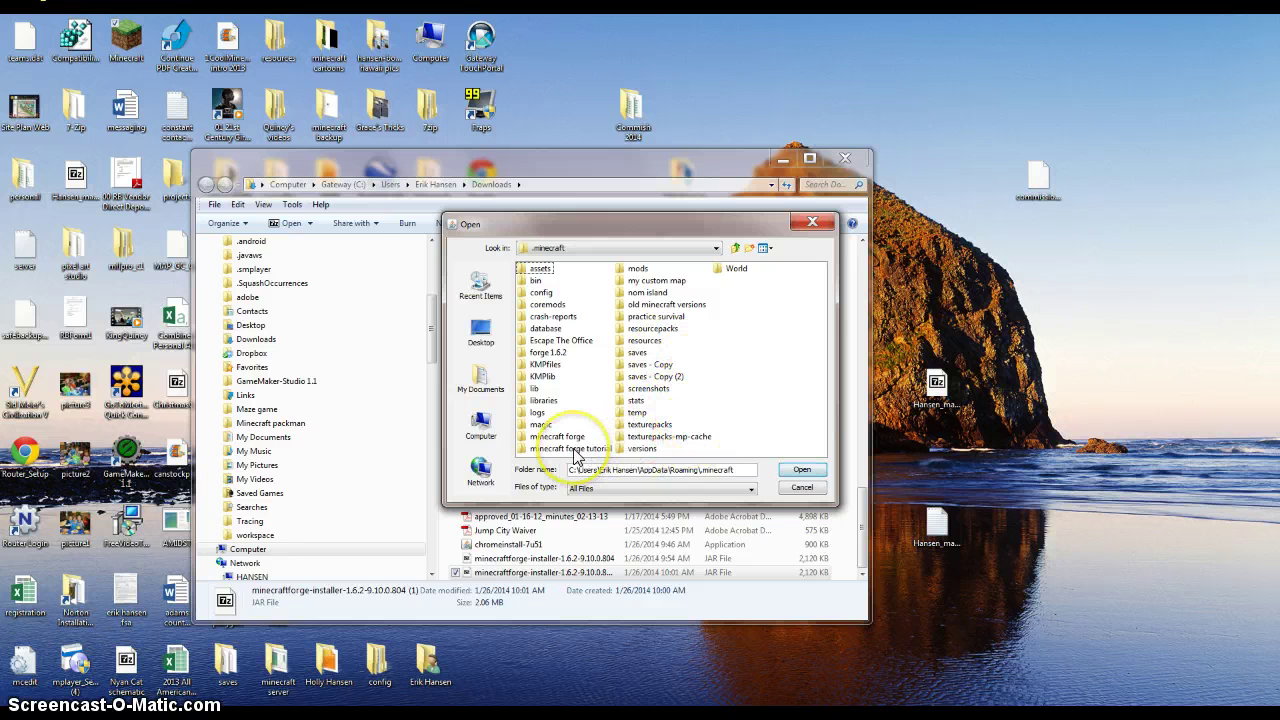
{"action": "left_click", "coordinate": [577, 449]}
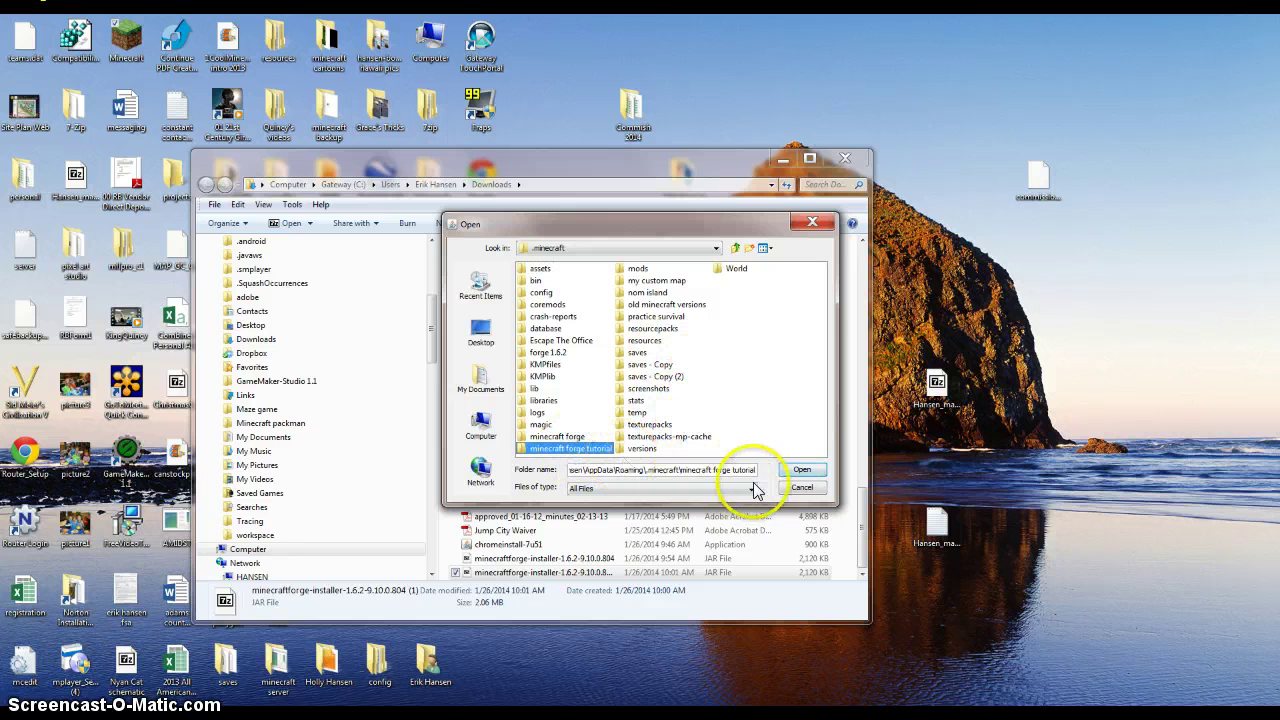
{"action": "left_click", "coordinate": [796, 470]}
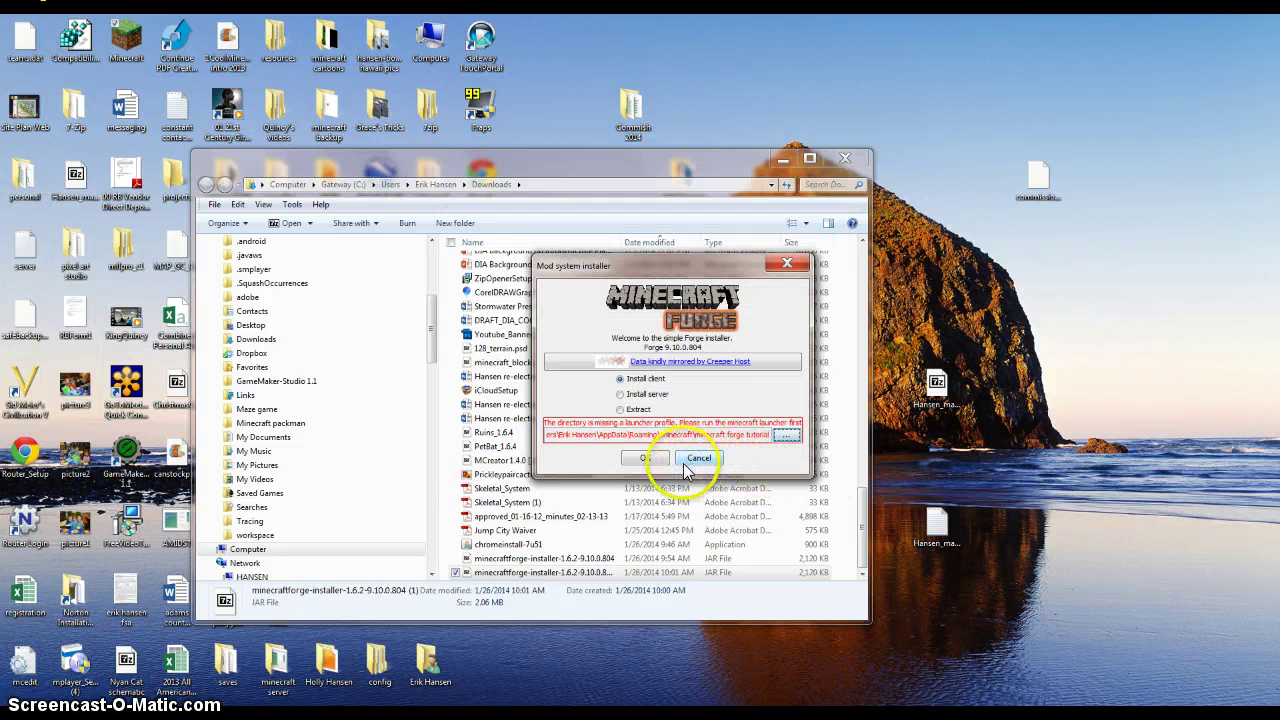
Reopen the install directory selection and try the "minecraft forge" folder inside .minecraft
{"action": "left_click", "coordinate": [781, 438]}
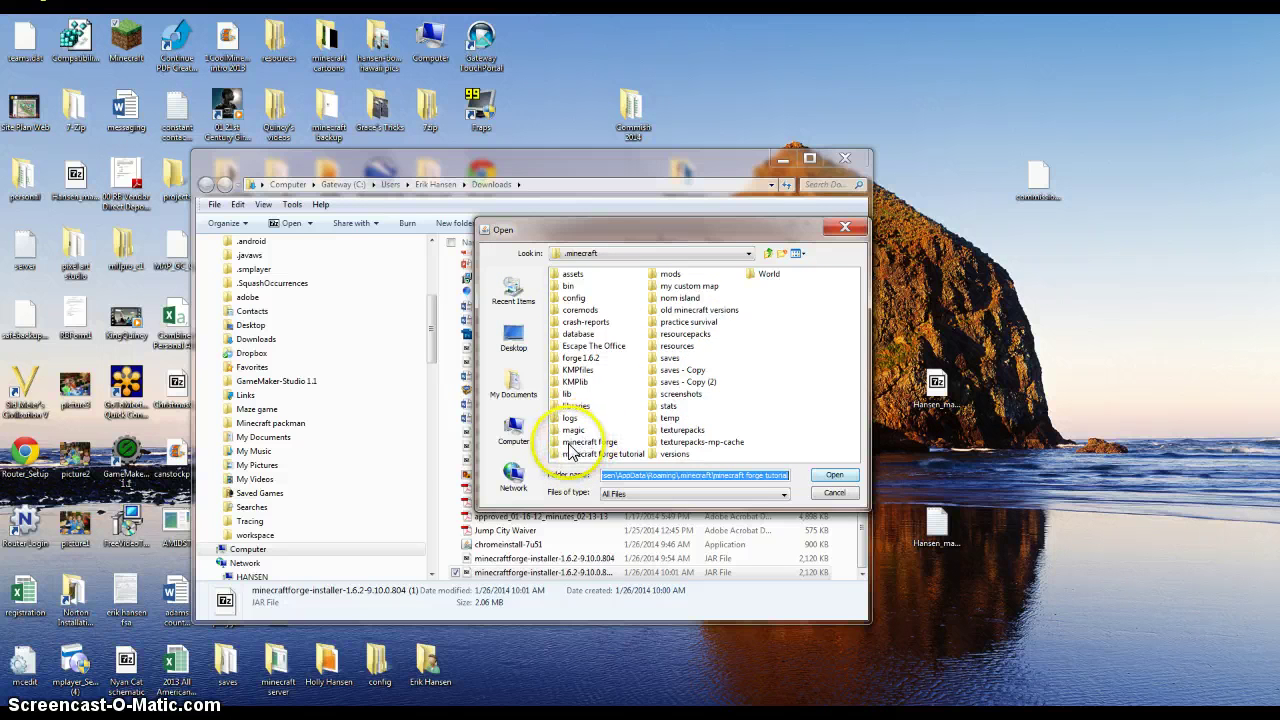
{"action": "left_click", "coordinate": [569, 445]}
{"action": "double_click", "coordinate": [569, 445]}
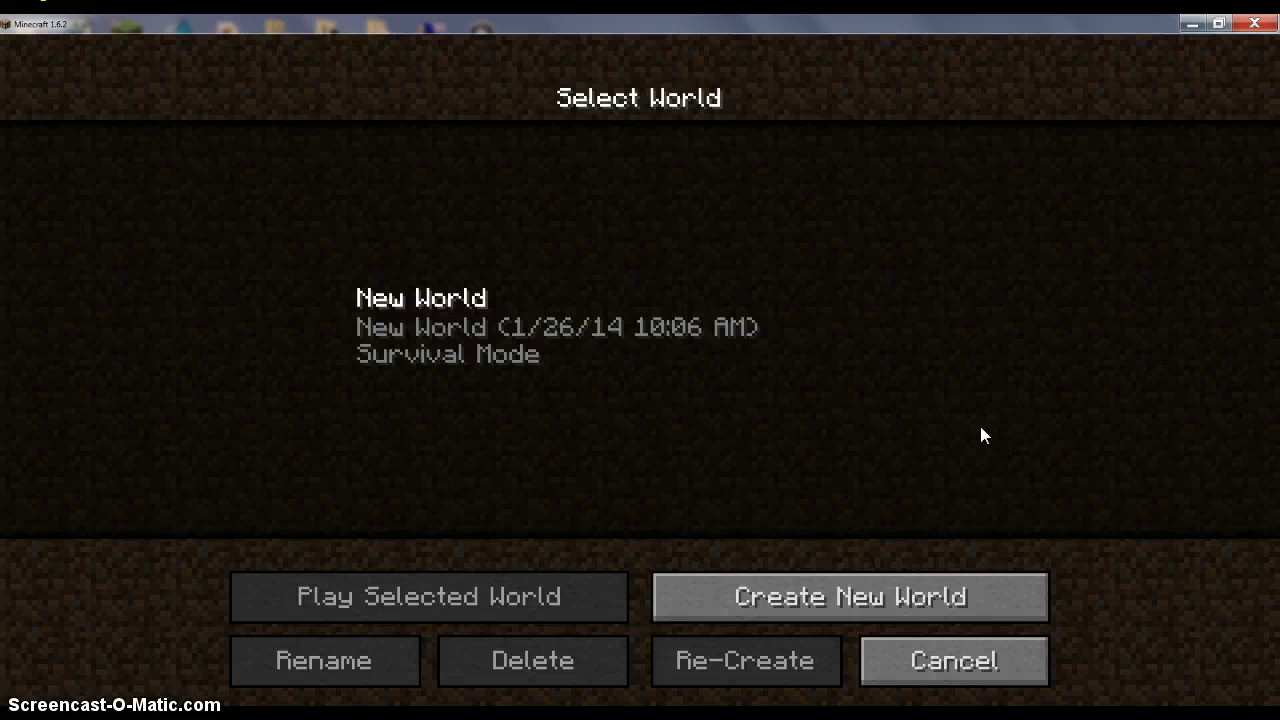
Select the survival world "New World" in Minecraft's world list, leave the list without playing it, and quit the game
{"action": "left_click", "coordinate": [534, 363]}
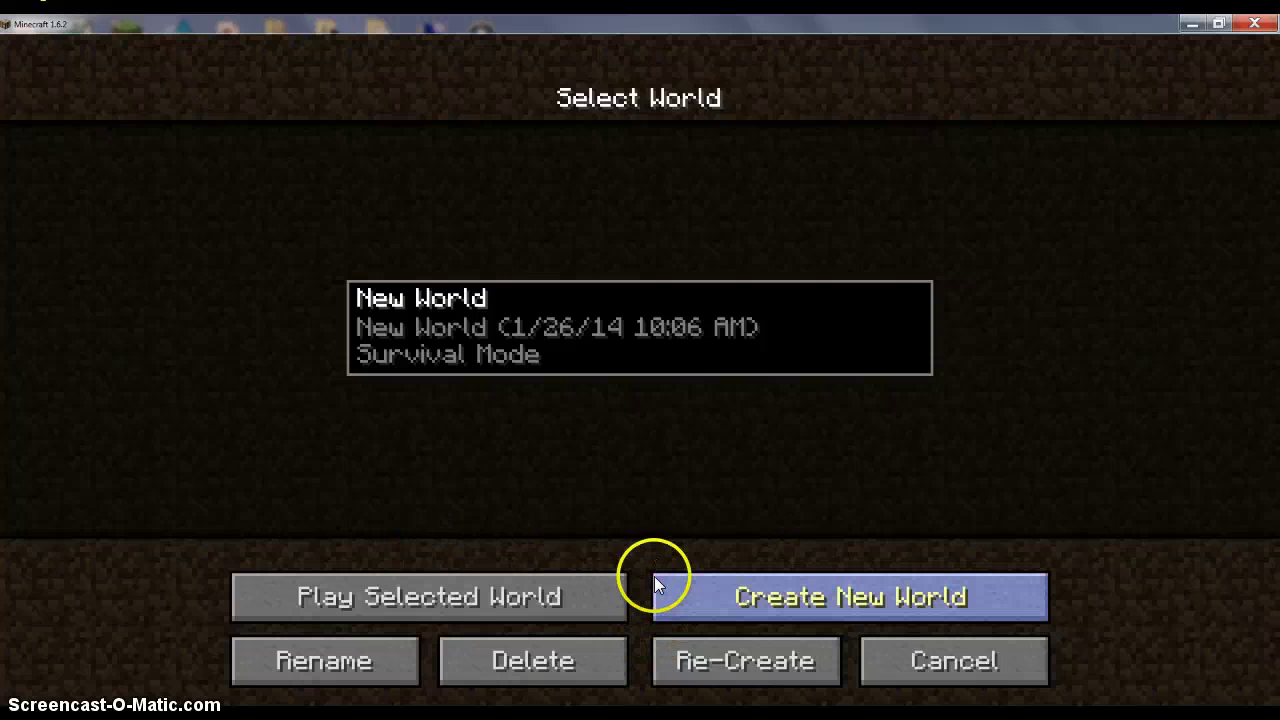
{"action": "left_click", "coordinate": [1030, 648]}
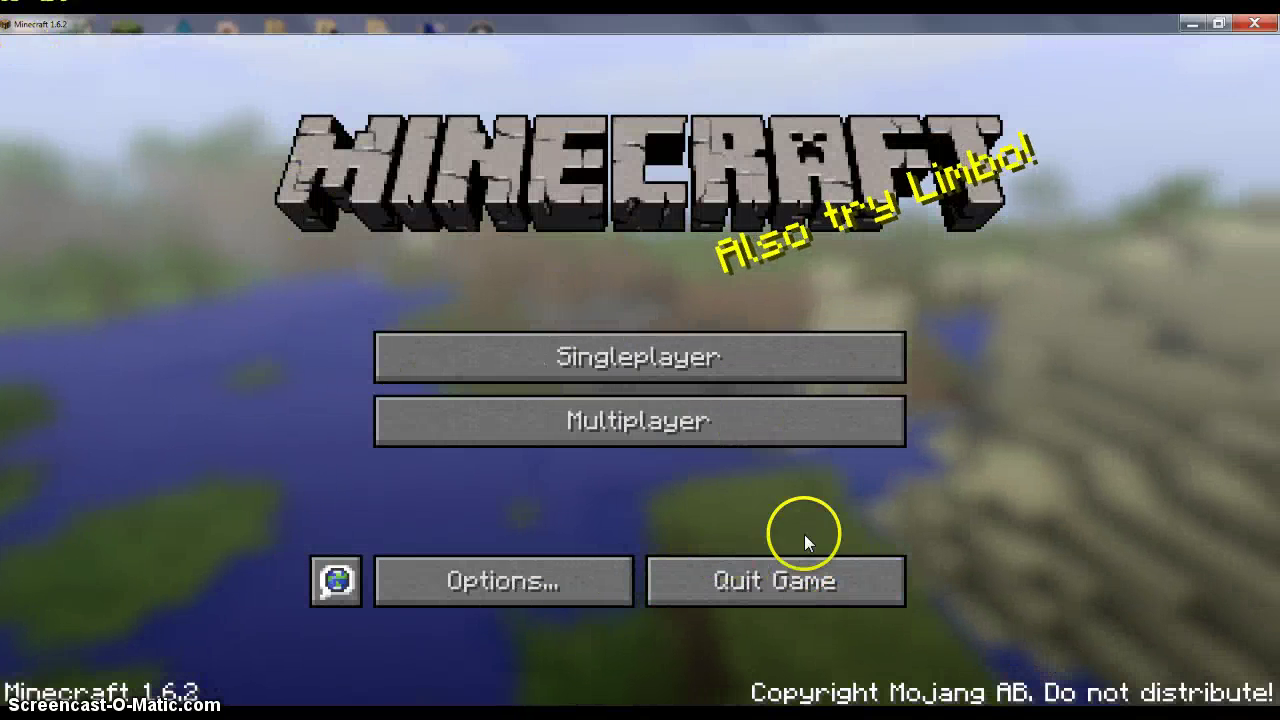
{"action": "left_click", "coordinate": [790, 585]}
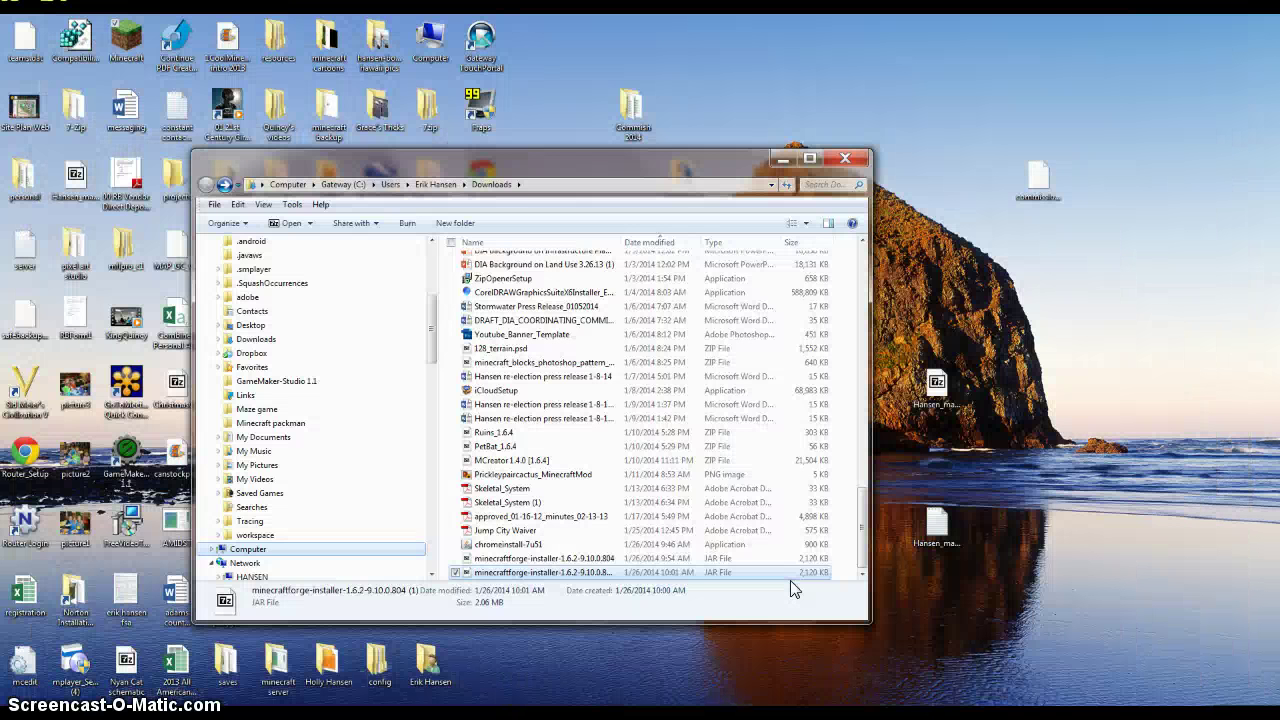
Run the newest Forge installer JAR from the Downloads folder again with Java(TM) Platform SE binary
{"action": "left_click", "coordinate": [768, 610]}
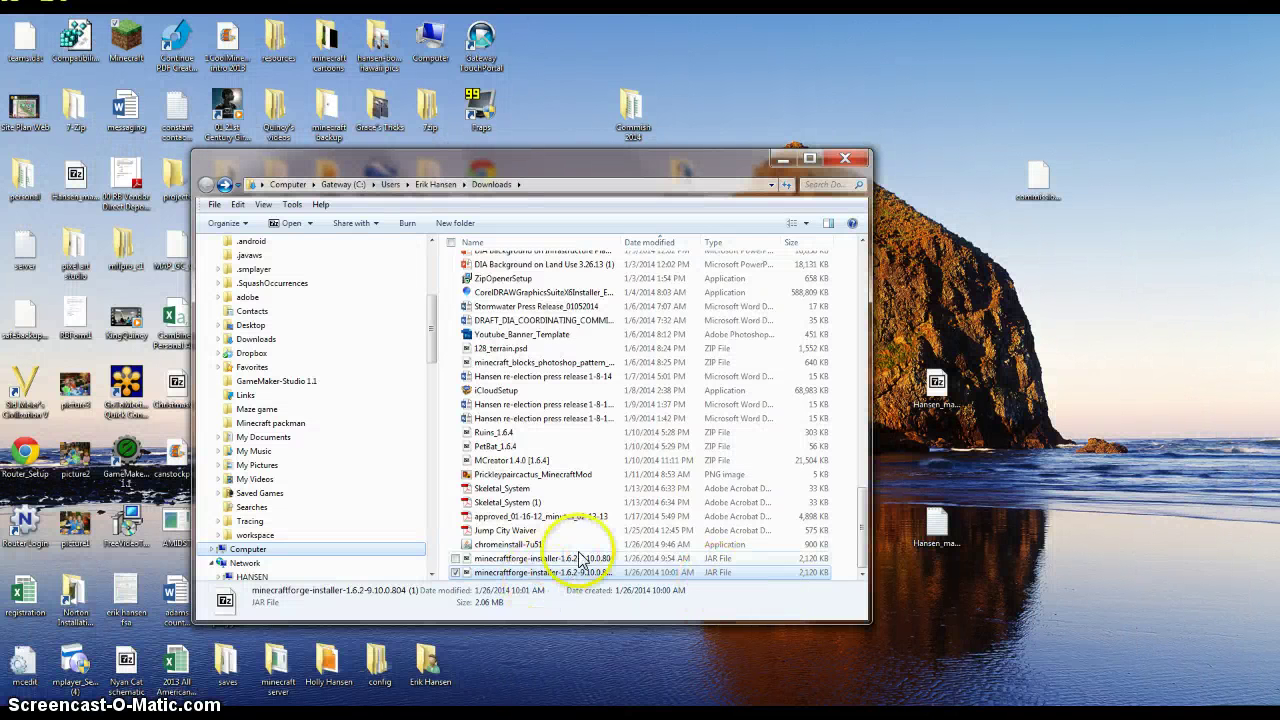
{"action": "right_click", "coordinate": [628, 575]}
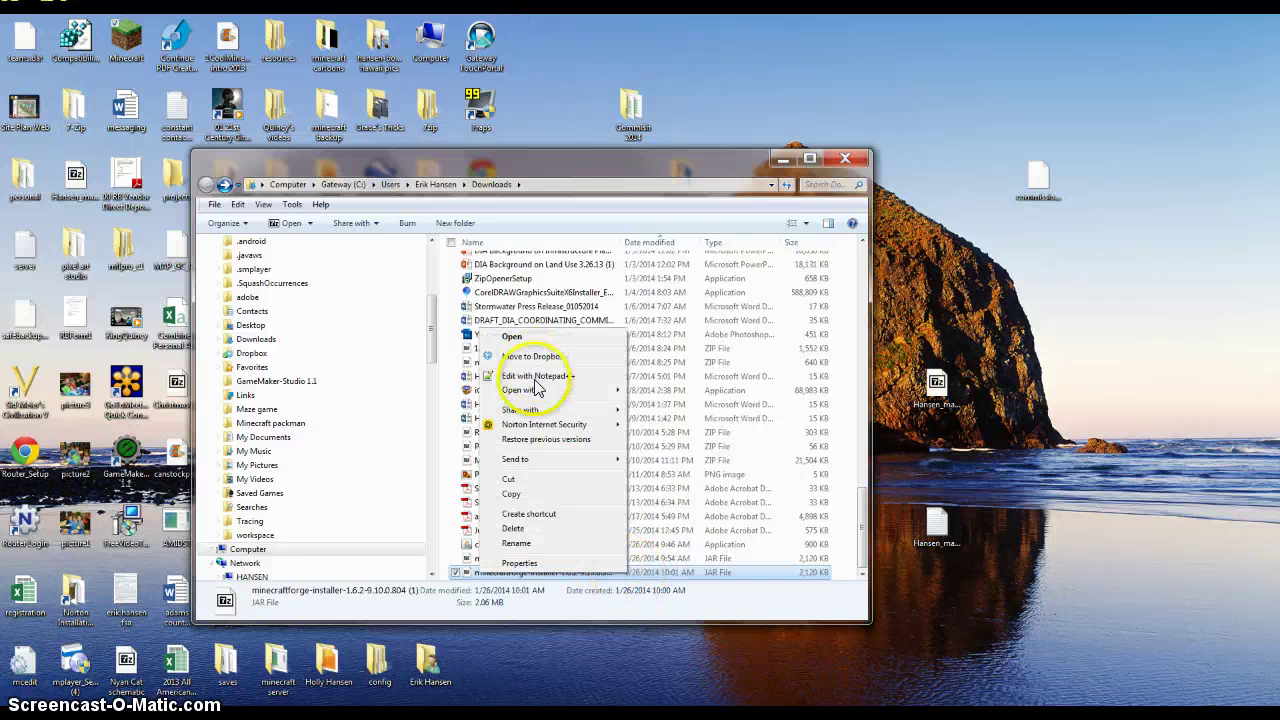
{"action": "mouse_move", "coordinate": [540, 390]}
{"action": "left_click", "coordinate": [425, 406]}
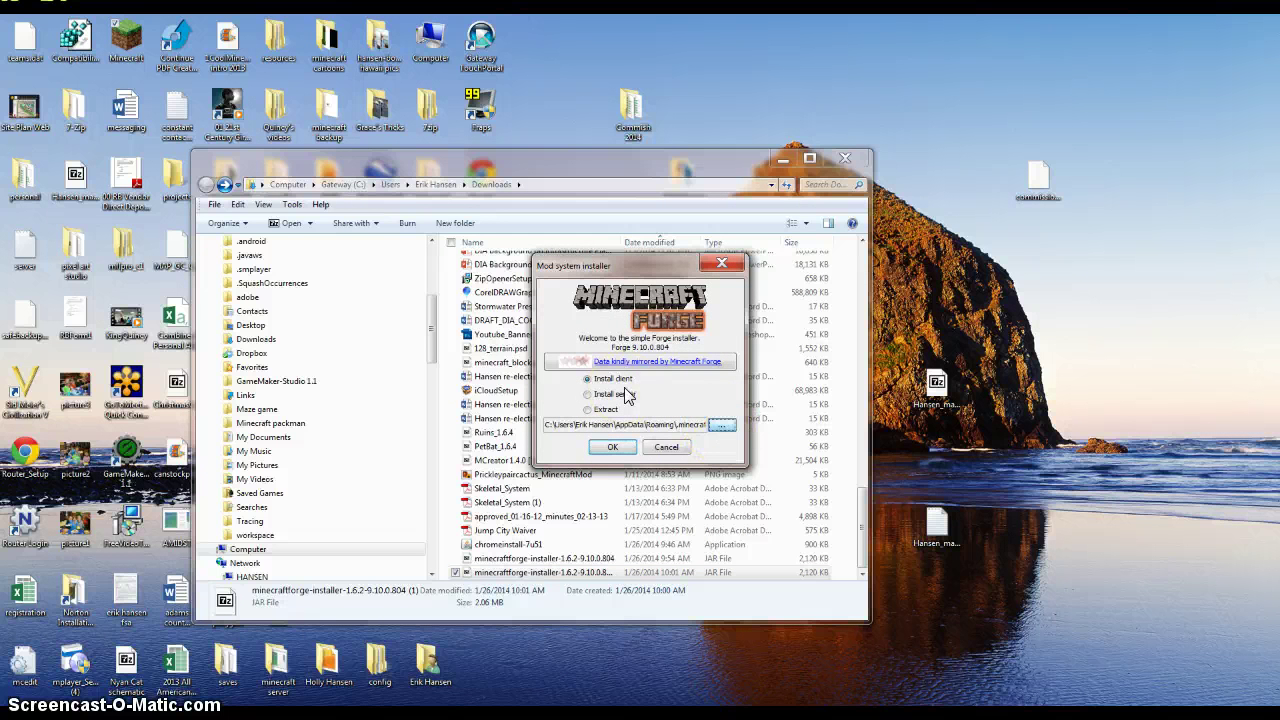
Try to install the Forge client into the "minecraft forge tutorial" folder inside .minecraft
{"action": "left_click", "coordinate": [547, 273]}
{"action": "double_click", "coordinate": [547, 273]}
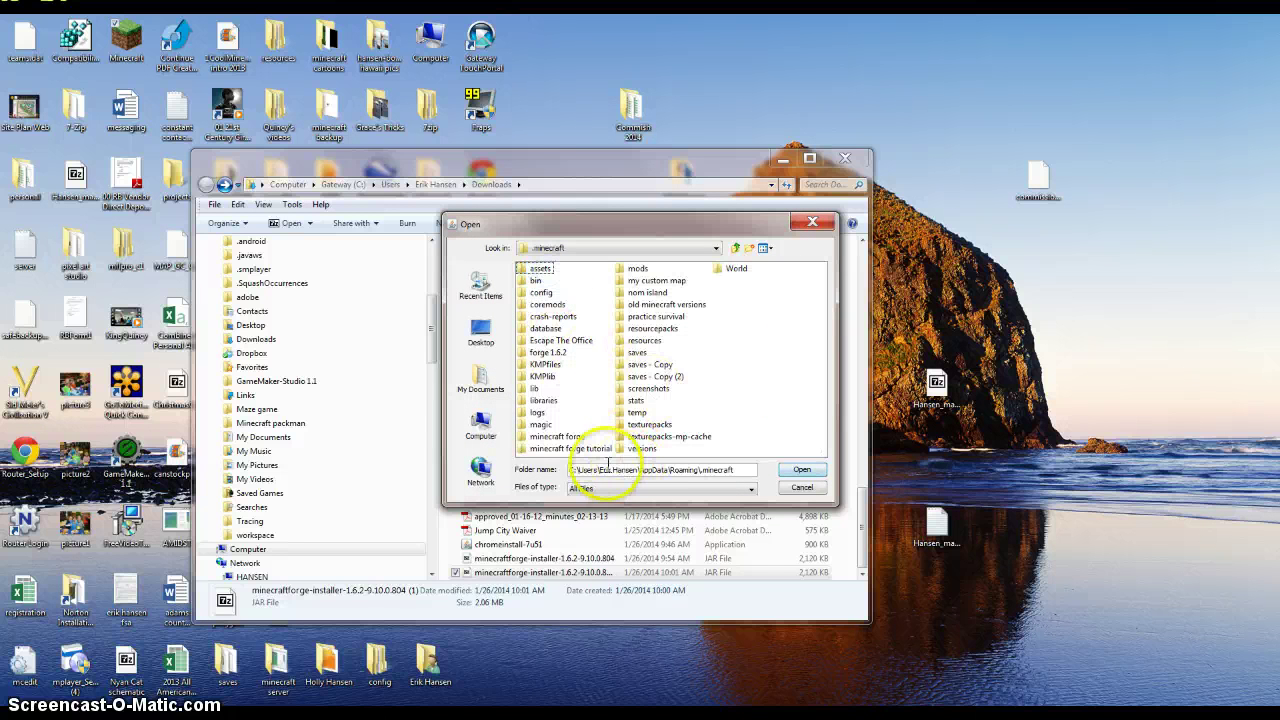
{"action": "left_click", "coordinate": [570, 448]}
{"action": "double_click", "coordinate": [571, 448]}
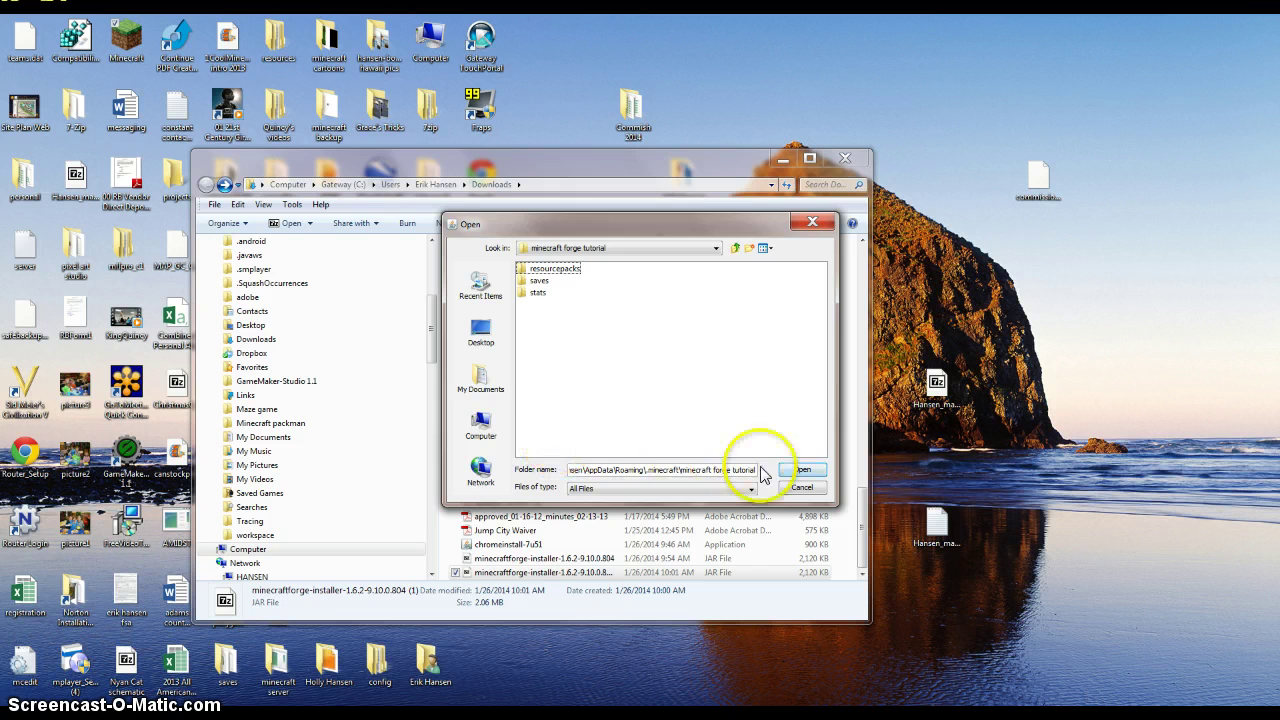
{"action": "left_click", "coordinate": [795, 476]}
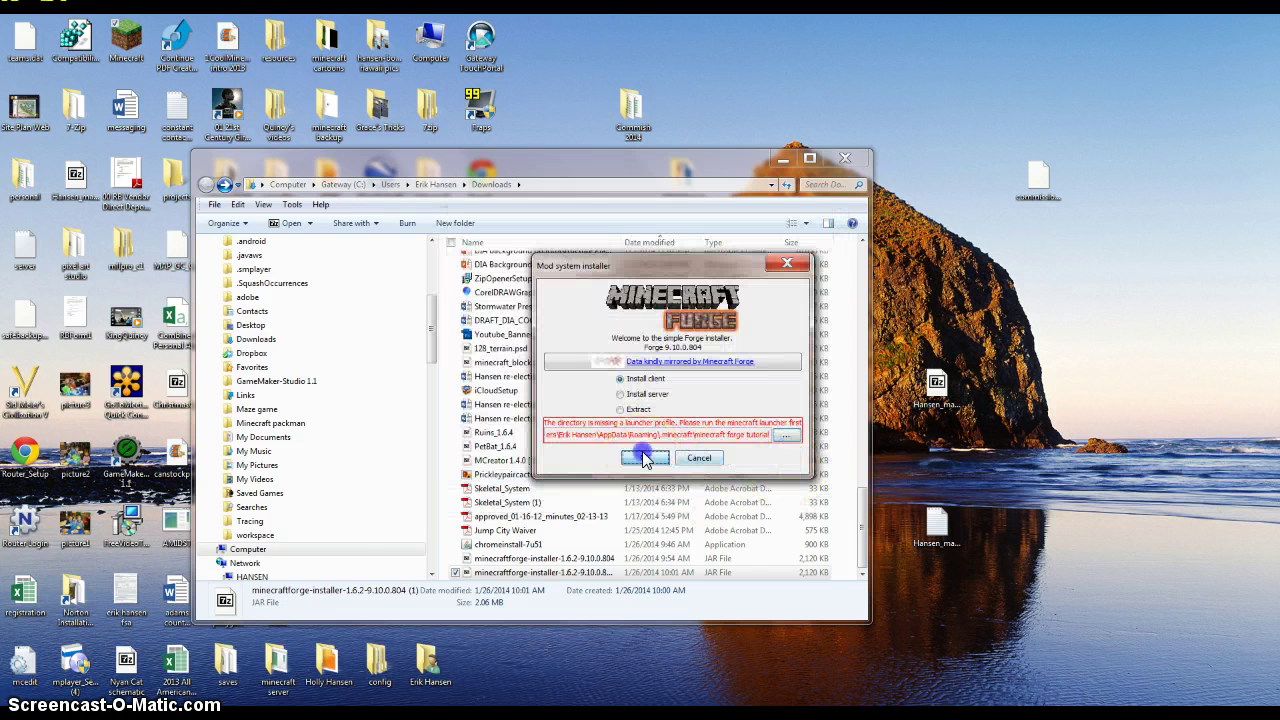
{"action": "left_click", "coordinate": [644, 456]}
{"action": "left_click", "coordinate": [639, 385]}
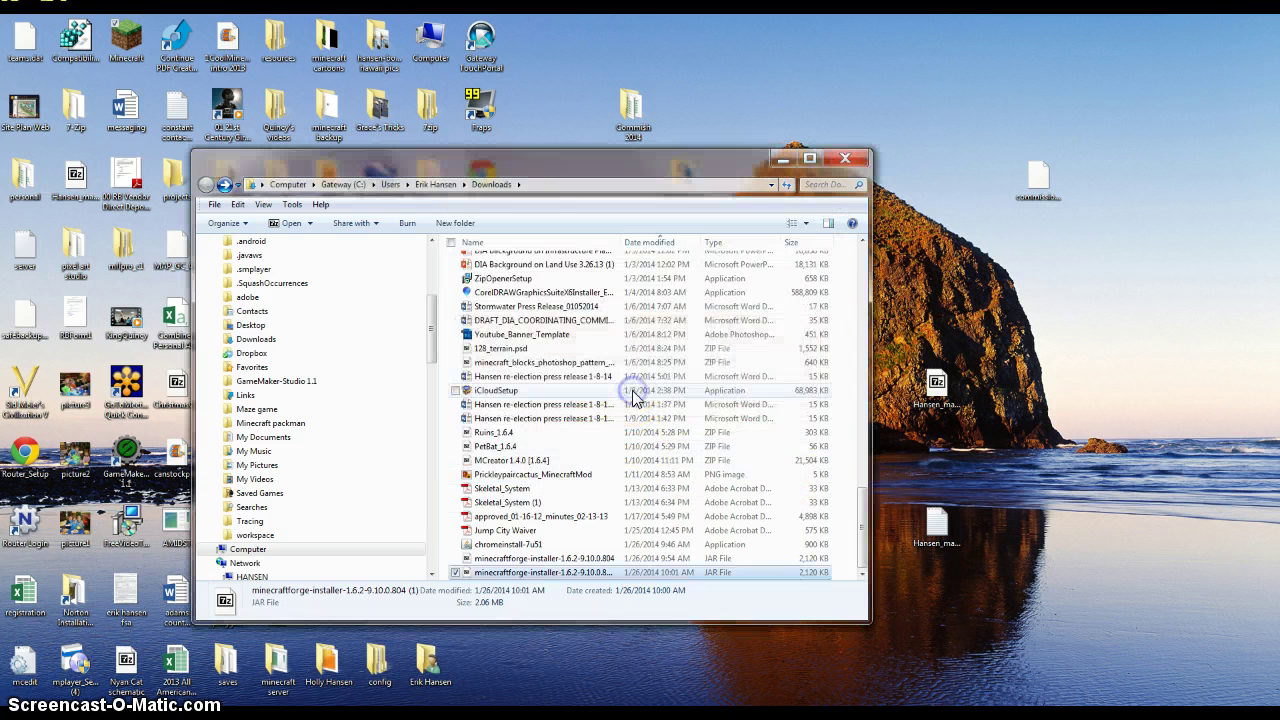
Run the newest Forge installer JAR with Java again and install the client into the default .minecraft directory
{"action": "double_click", "coordinate": [567, 582]}
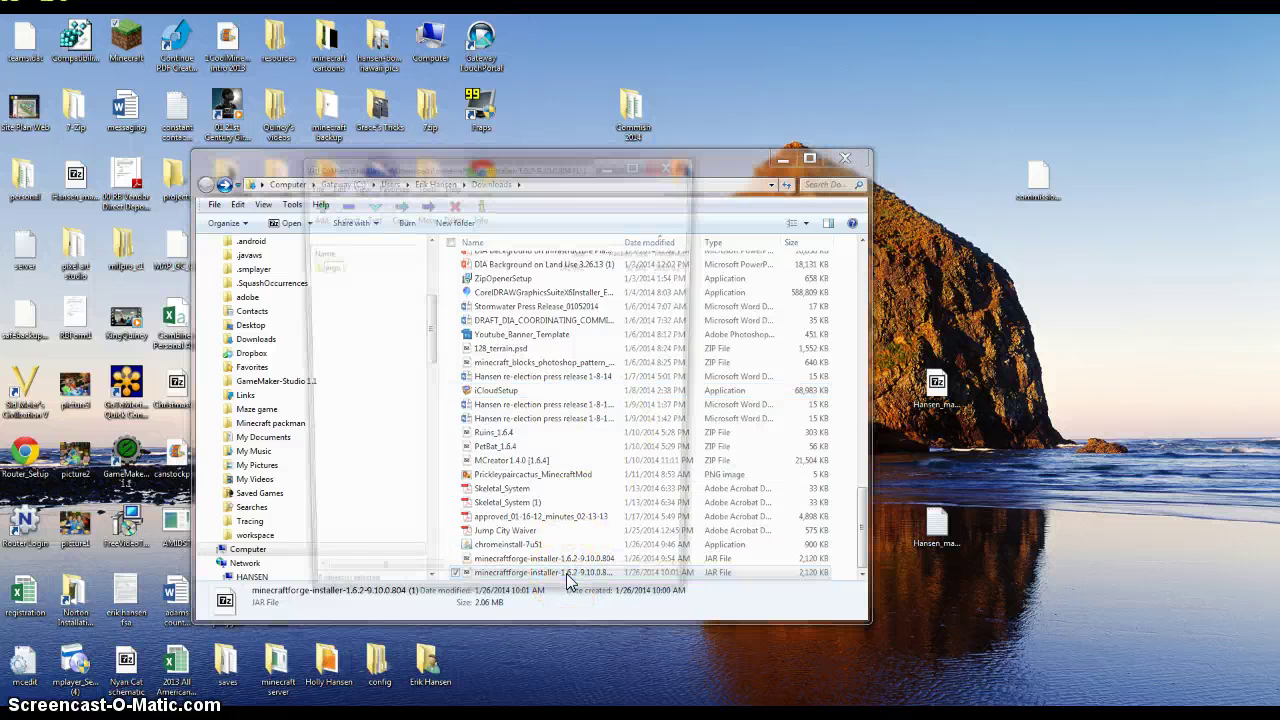
{"action": "left_click", "coordinate": [672, 172]}
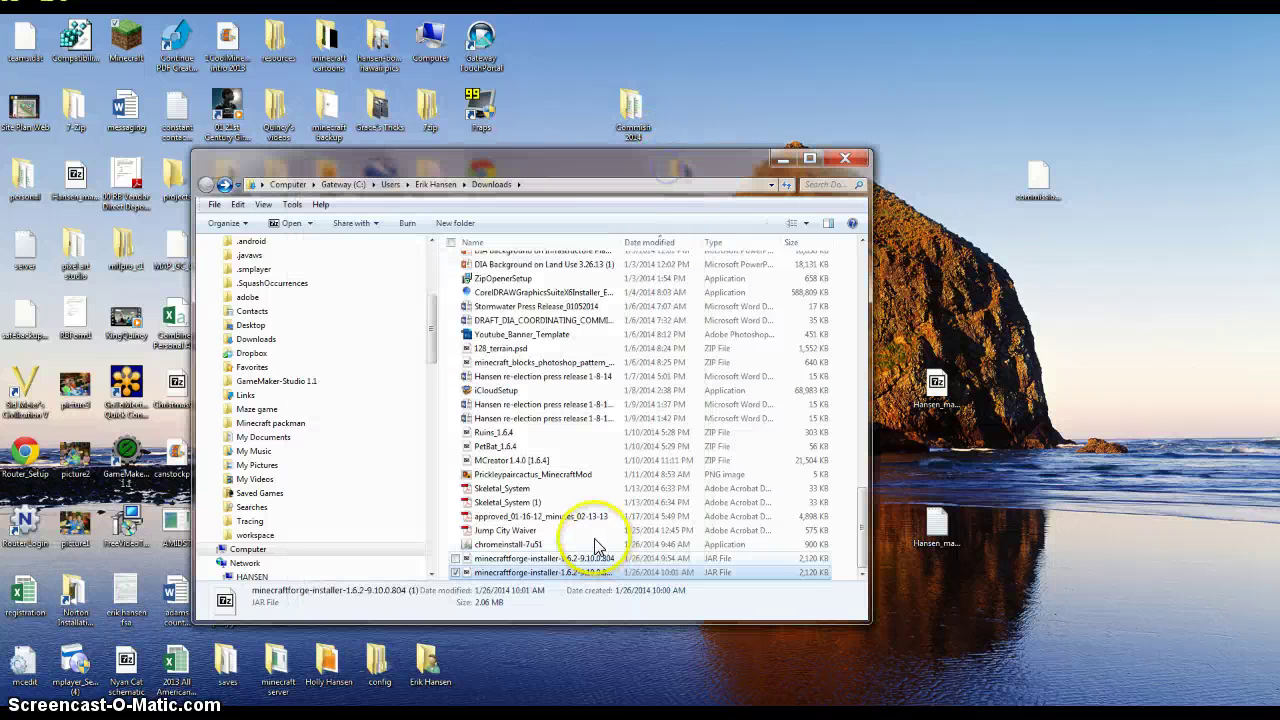
{"action": "right_click", "coordinate": [550, 574]}
{"action": "mouse_move", "coordinate": [445, 395]}
{"action": "left_click", "coordinate": [355, 409]}
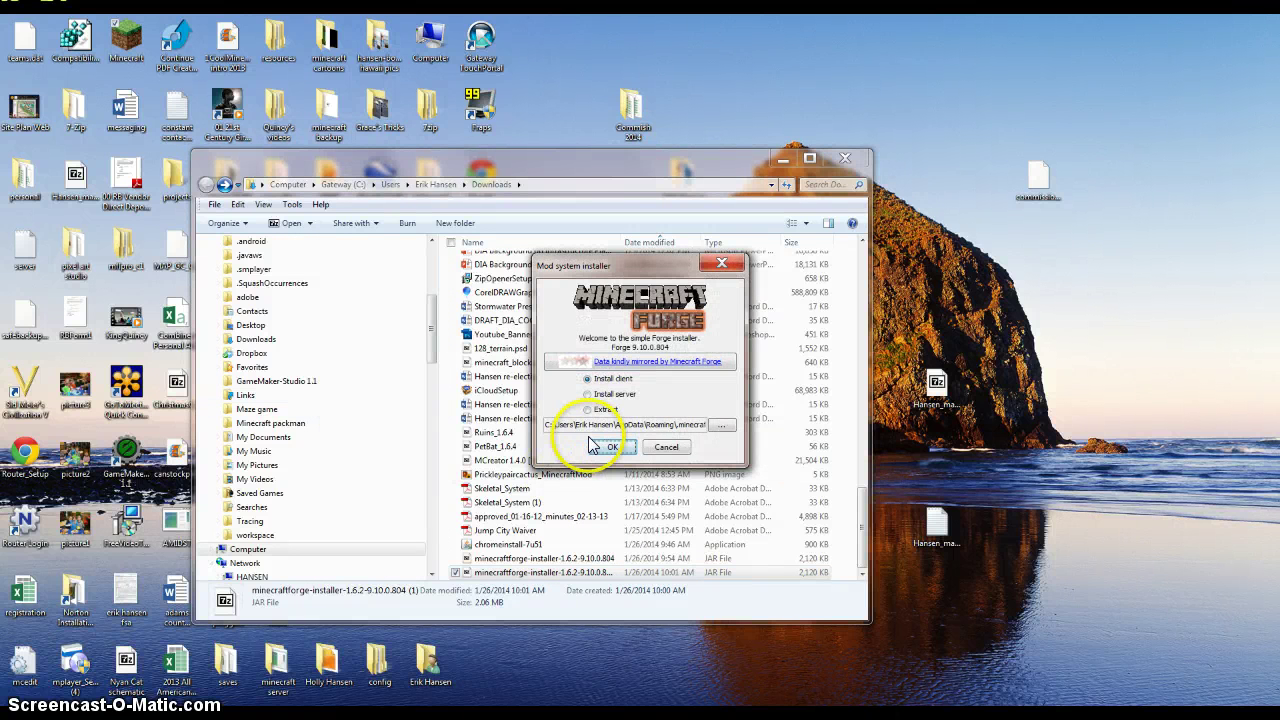
{"action": "left_click", "coordinate": [620, 447]}
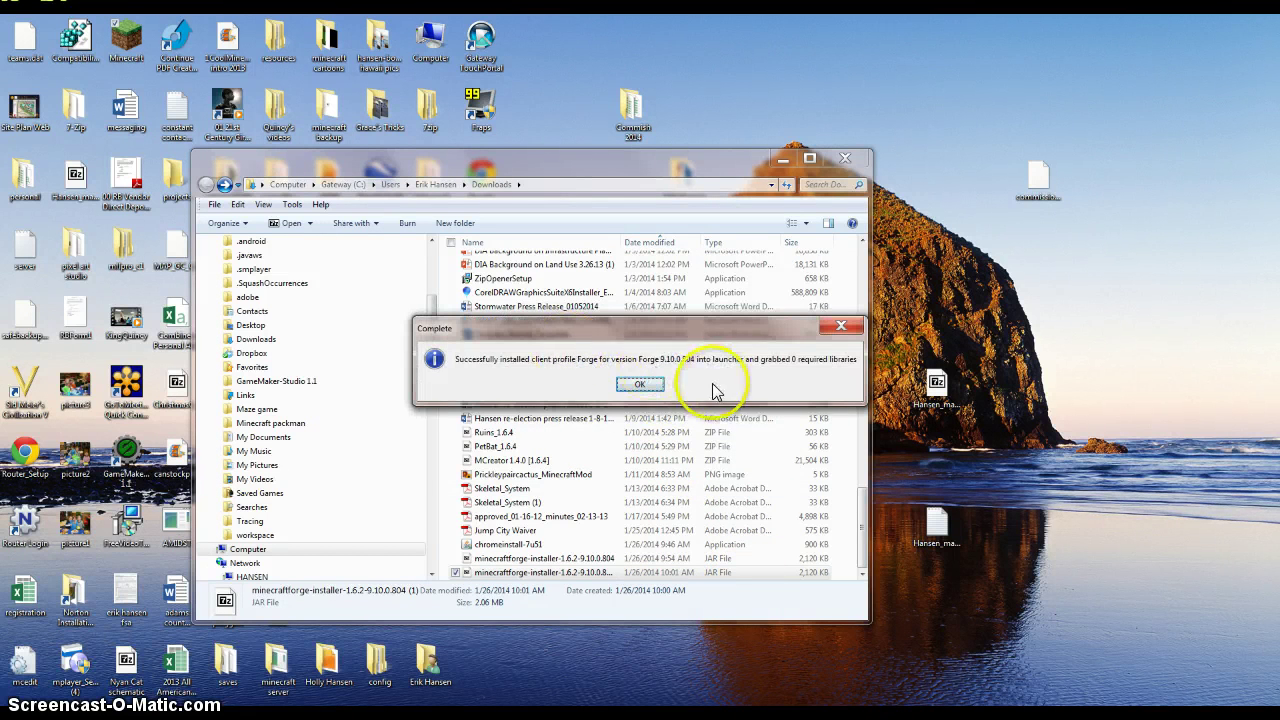
{"action": "left_click", "coordinate": [640, 385]}
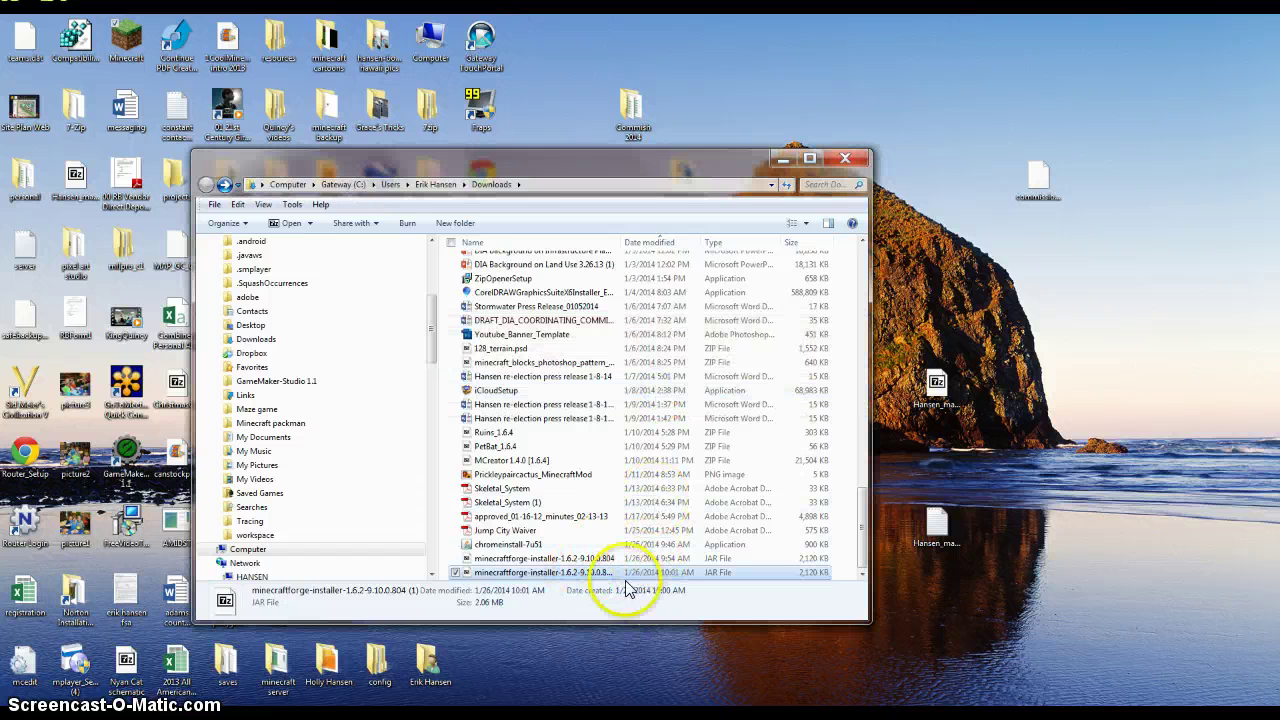
Close the Downloads folder, find the Roaming folder with %appdata%, and open the mods folder inside .minecraft
{"action": "left_click", "coordinate": [840, 158]}
{"action": "key", "text": "super"}
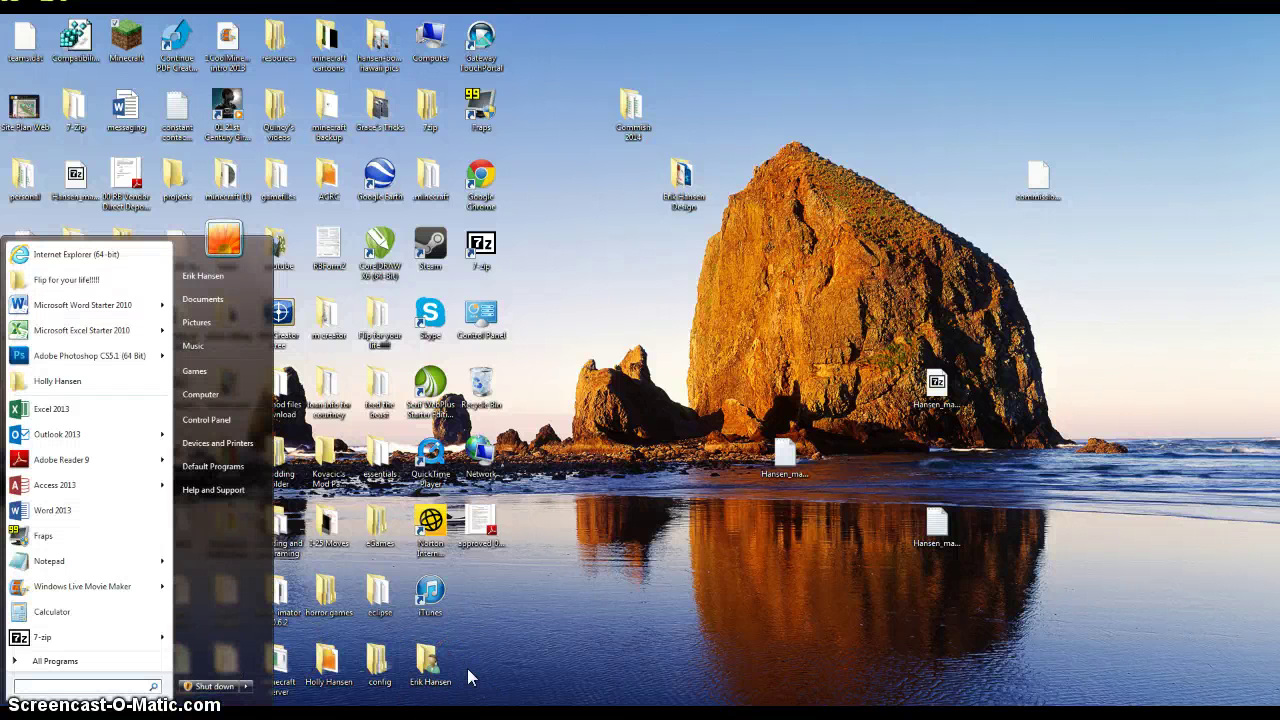
{"action": "type", "text": "%appdata%"}
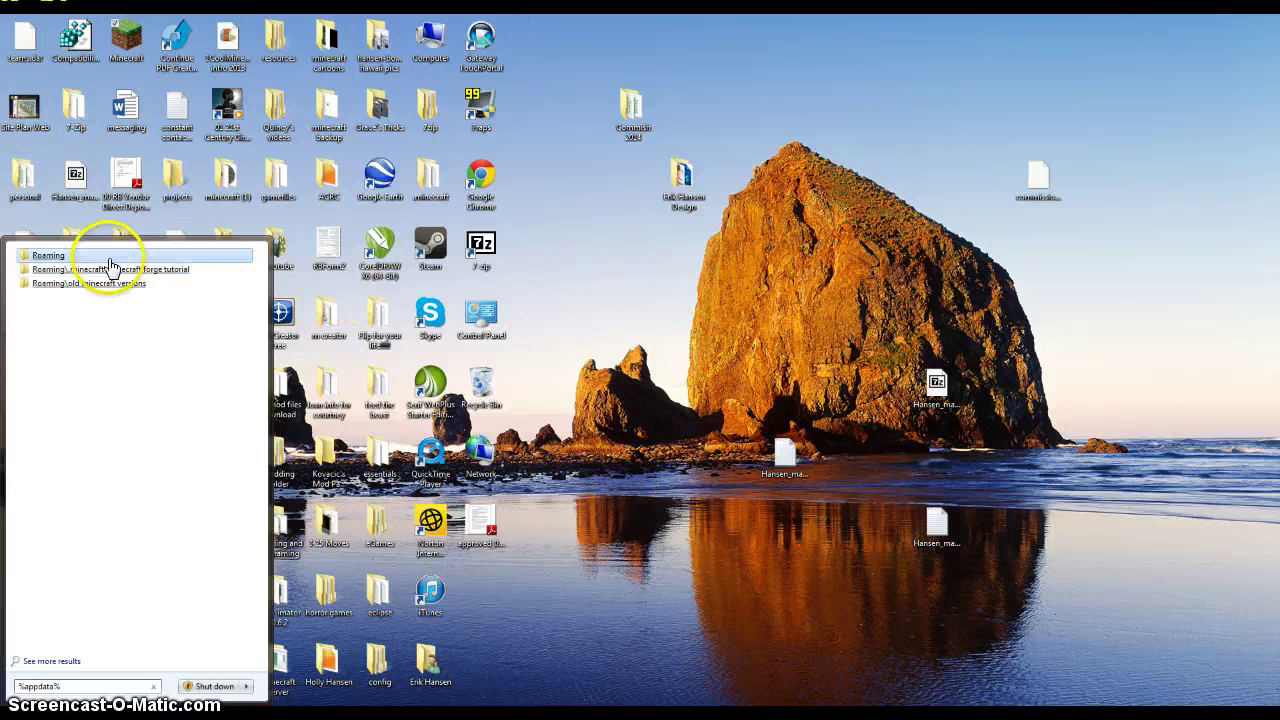
{"action": "left_click", "coordinate": [110, 254]}
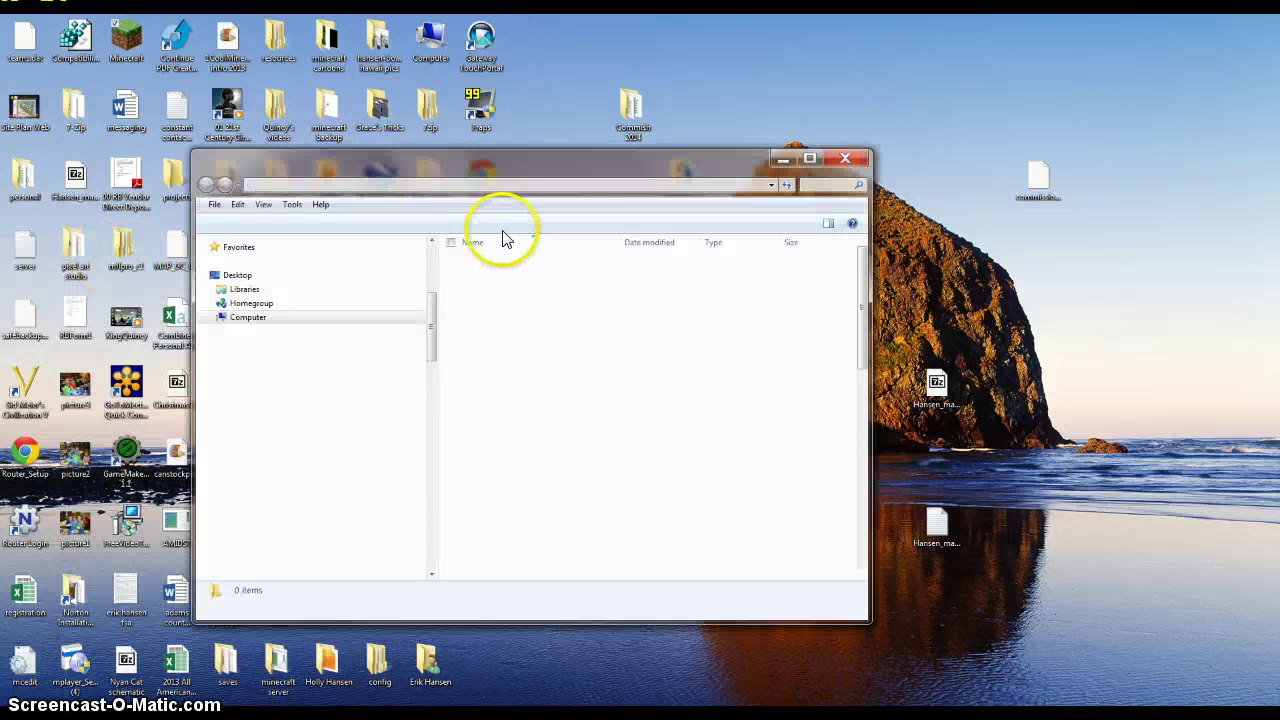
{"action": "double_click", "coordinate": [498, 263]}
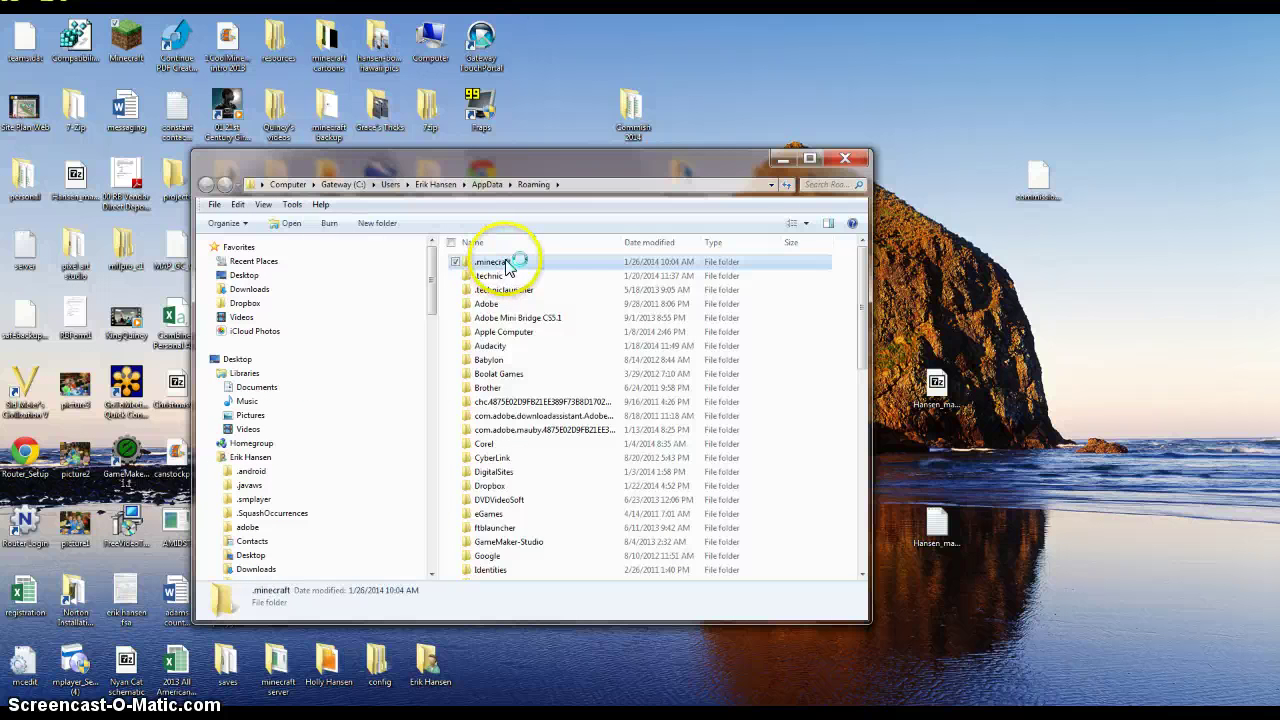
{"action": "scroll", "coordinate": [480, 385], "scroll_direction": "down", "scroll_amount": 1}
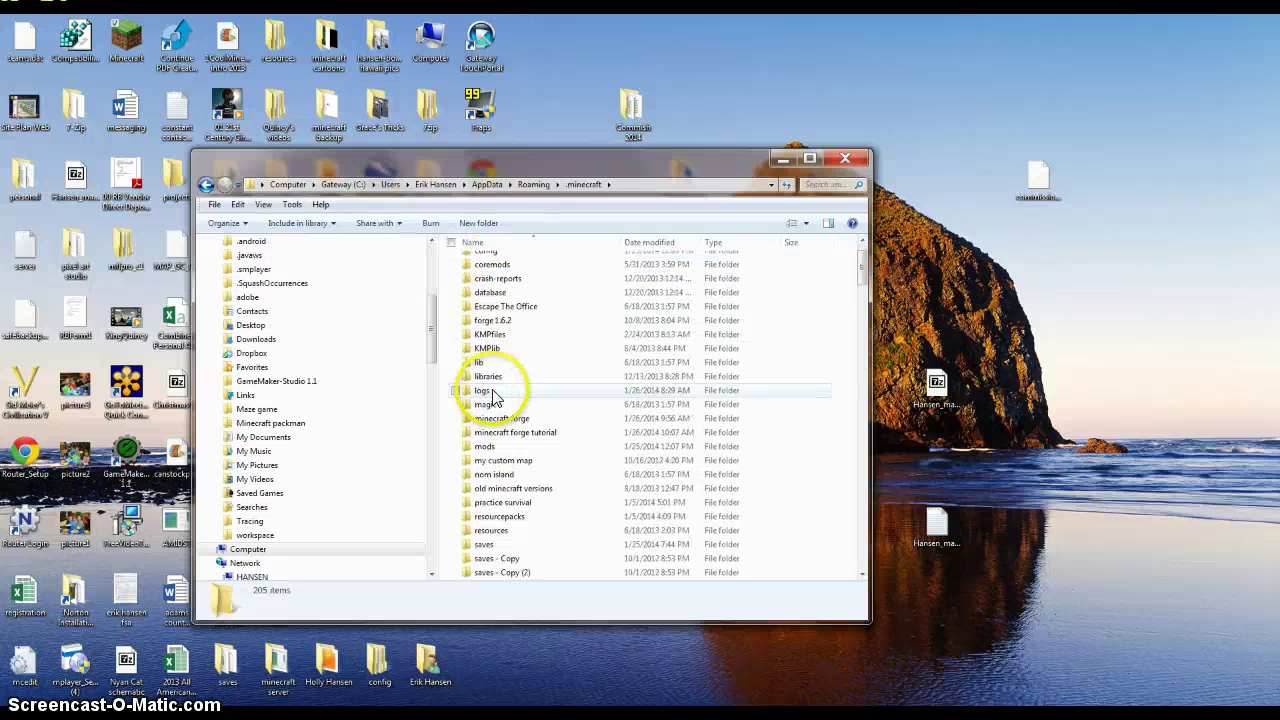
{"action": "double_click", "coordinate": [487, 449]}
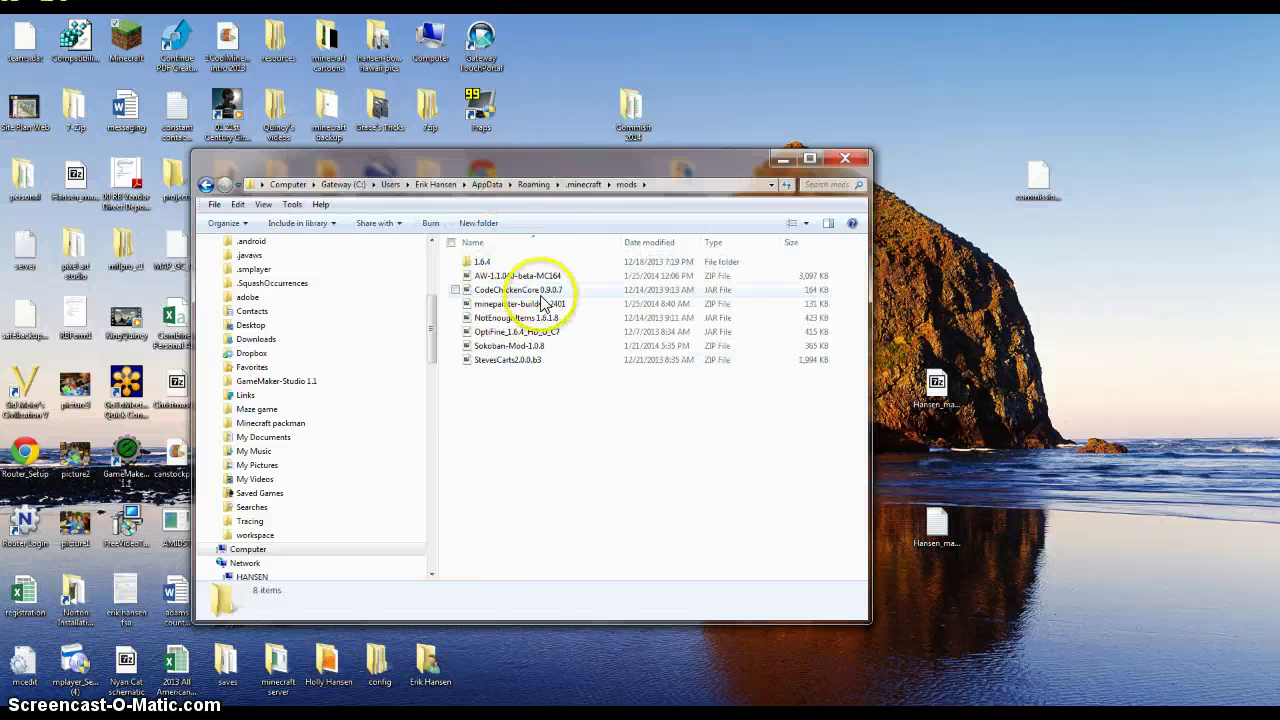
{"action": "left_click_drag", "start_coordinate": [514, 427], "coordinate": [545, 347]}
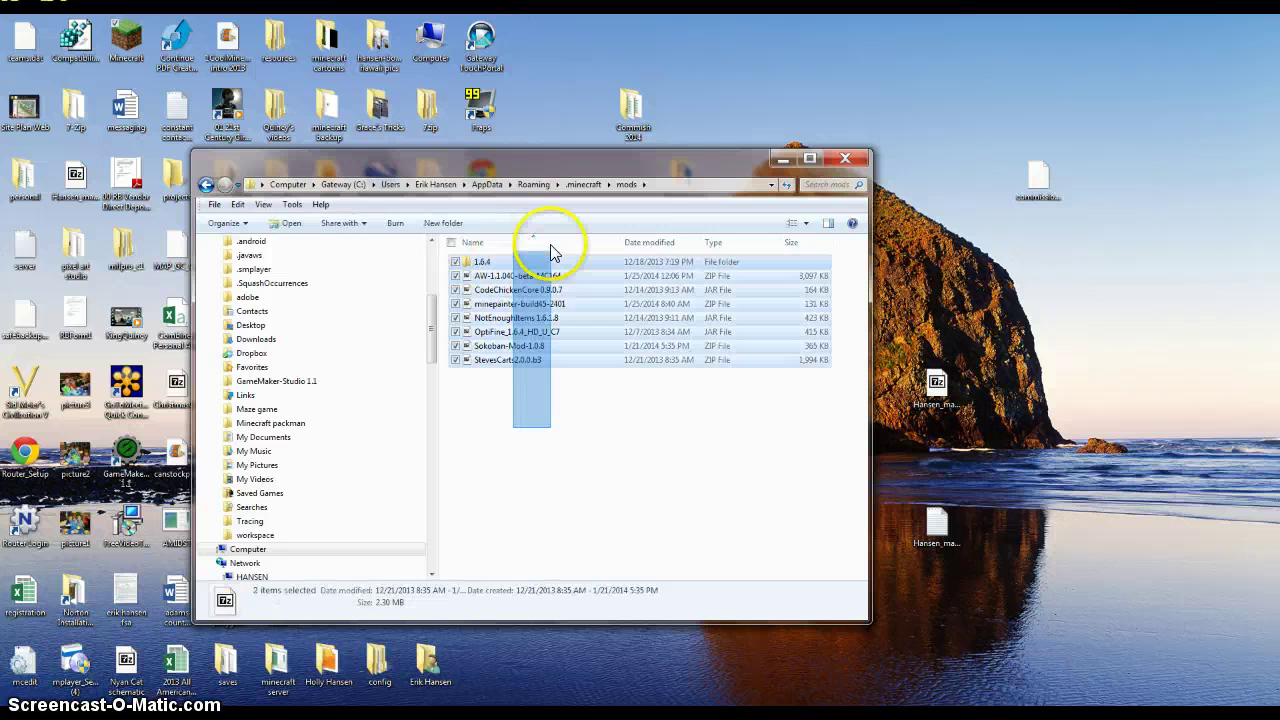
{"action": "left_click_drag", "start_coordinate": [550, 250], "coordinate": [550, 246]}
{"action": "left_click", "coordinate": [537, 409]}
{"action": "left_click_drag", "start_coordinate": [563, 461], "coordinate": [686, 405]}
{"action": "left_click_drag", "start_coordinate": [508, 453], "coordinate": [629, 234]}
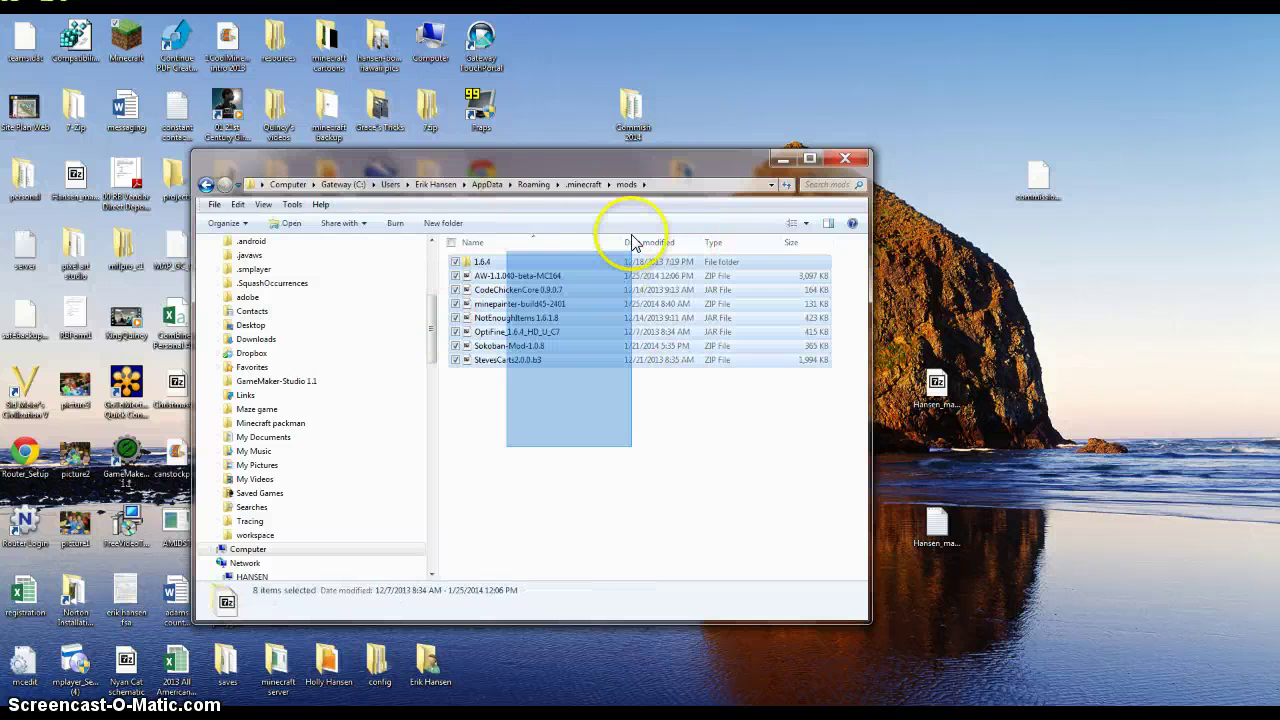
{"action": "left_click", "coordinate": [540, 475]}
{"action": "left_click_drag", "start_coordinate": [660, 477], "coordinate": [491, 366]}
{"action": "left_click_drag", "start_coordinate": [452, 480], "coordinate": [624, 436]}
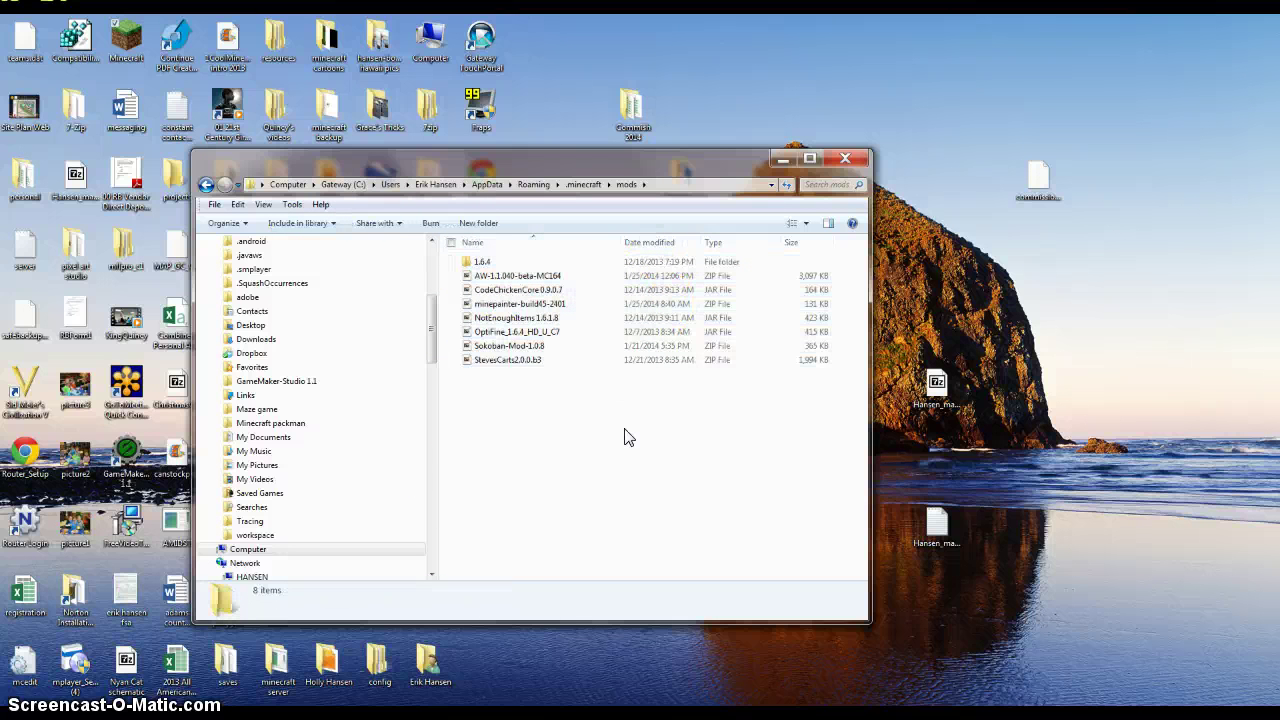
{"action": "left_click_drag", "start_coordinate": [624, 436], "coordinate": [528, 466]}
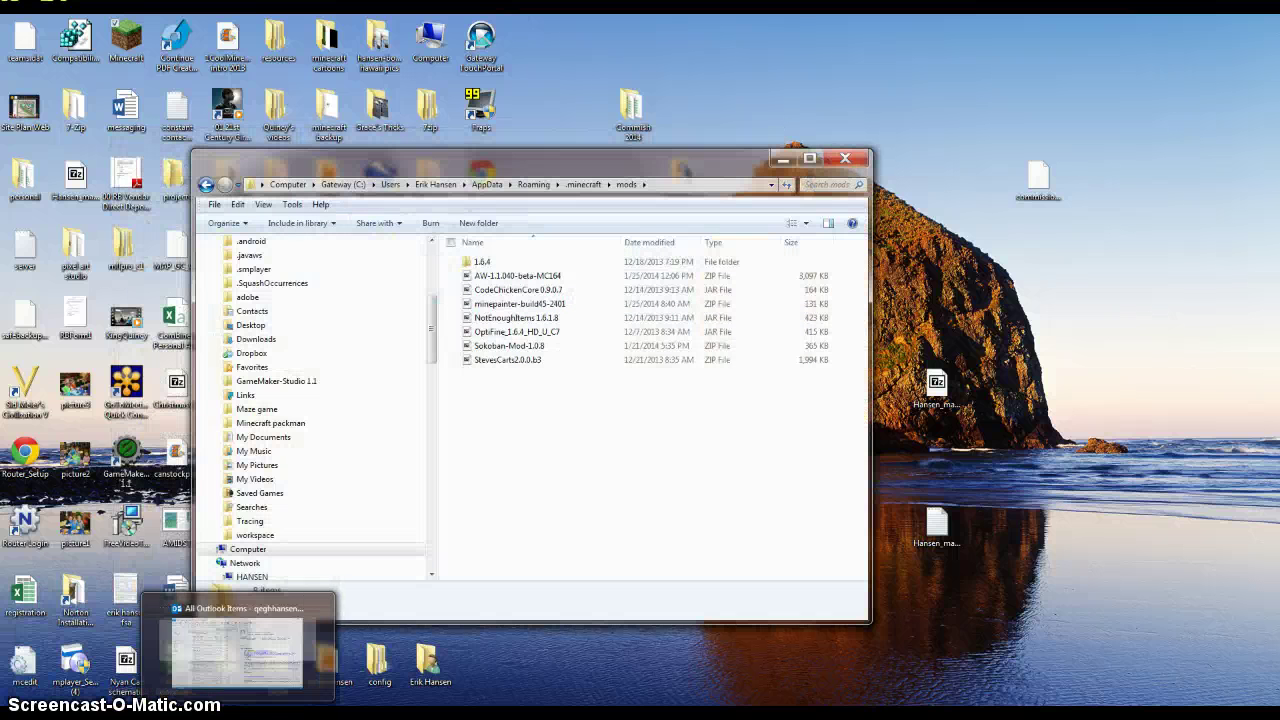
Switch to the Darkness Mod forum topic in Chrome, reveal its Downloads spoiler and open the 2.0 MediaFire link
{"action": "mouse_move", "coordinate": [213, 705]}
{"action": "left_click", "coordinate": [207, 652]}
{"action": "left_click", "coordinate": [66, 22]}
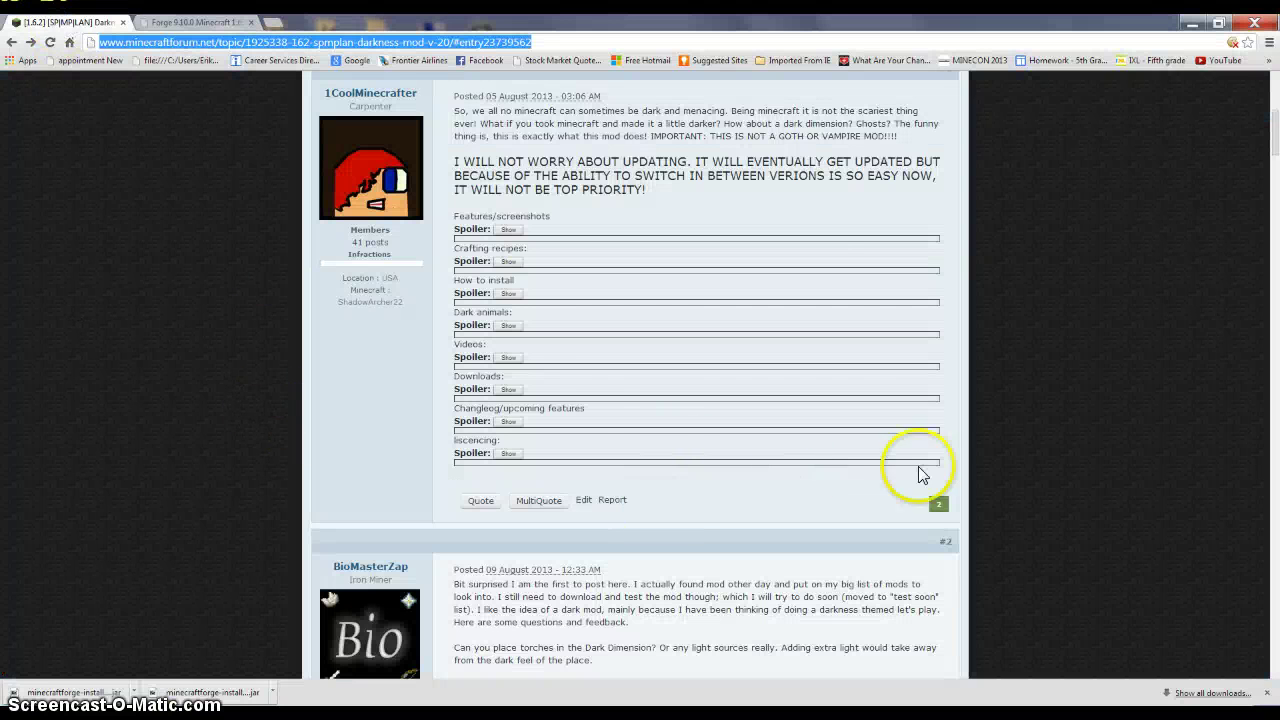
{"action": "left_click", "coordinate": [1008, 441]}
{"action": "left_click", "coordinate": [505, 389]}
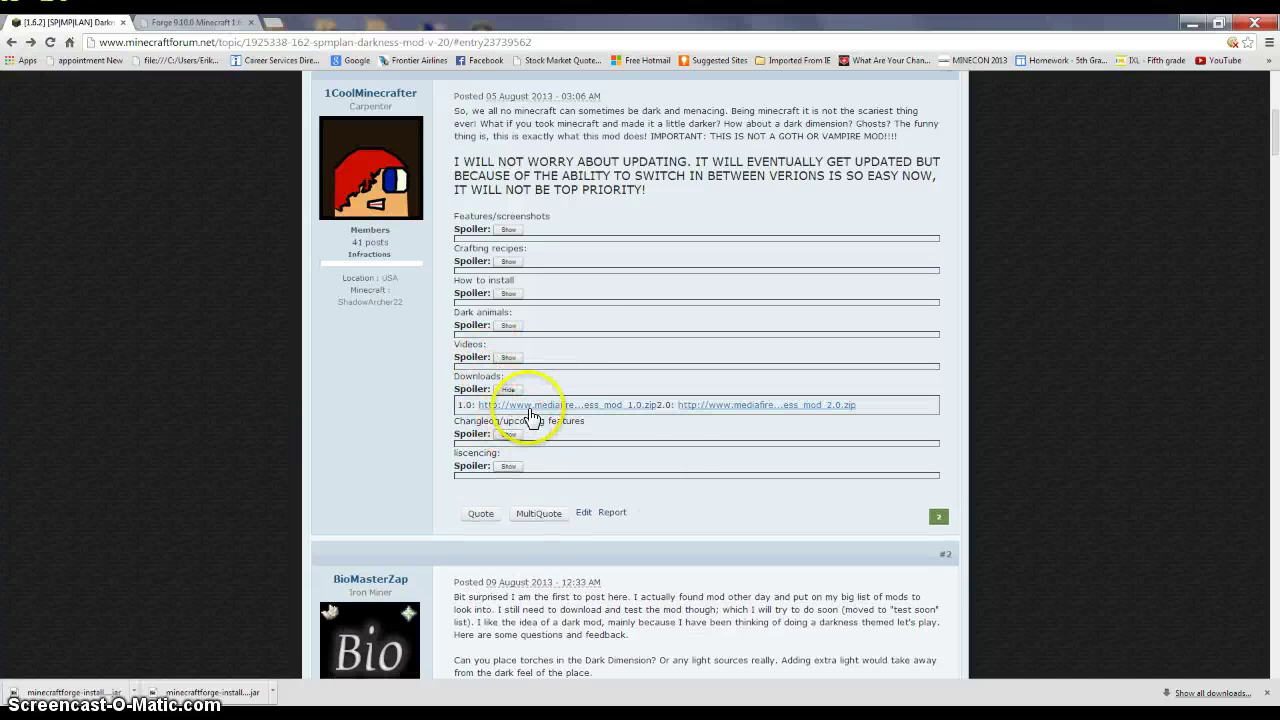
{"action": "left_click", "coordinate": [673, 404]}
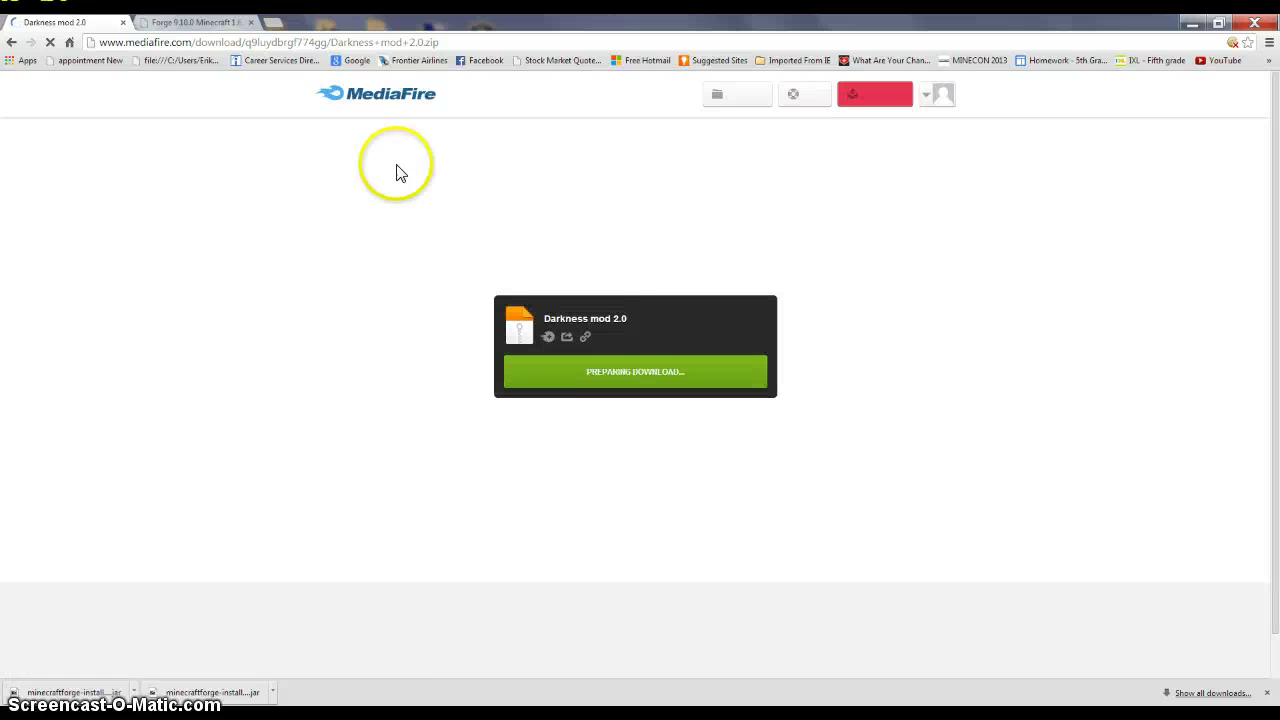
Download the Darkness mod 2.0 ZIP file from its MediaFire page
{"action": "left_click", "coordinate": [622, 371]}
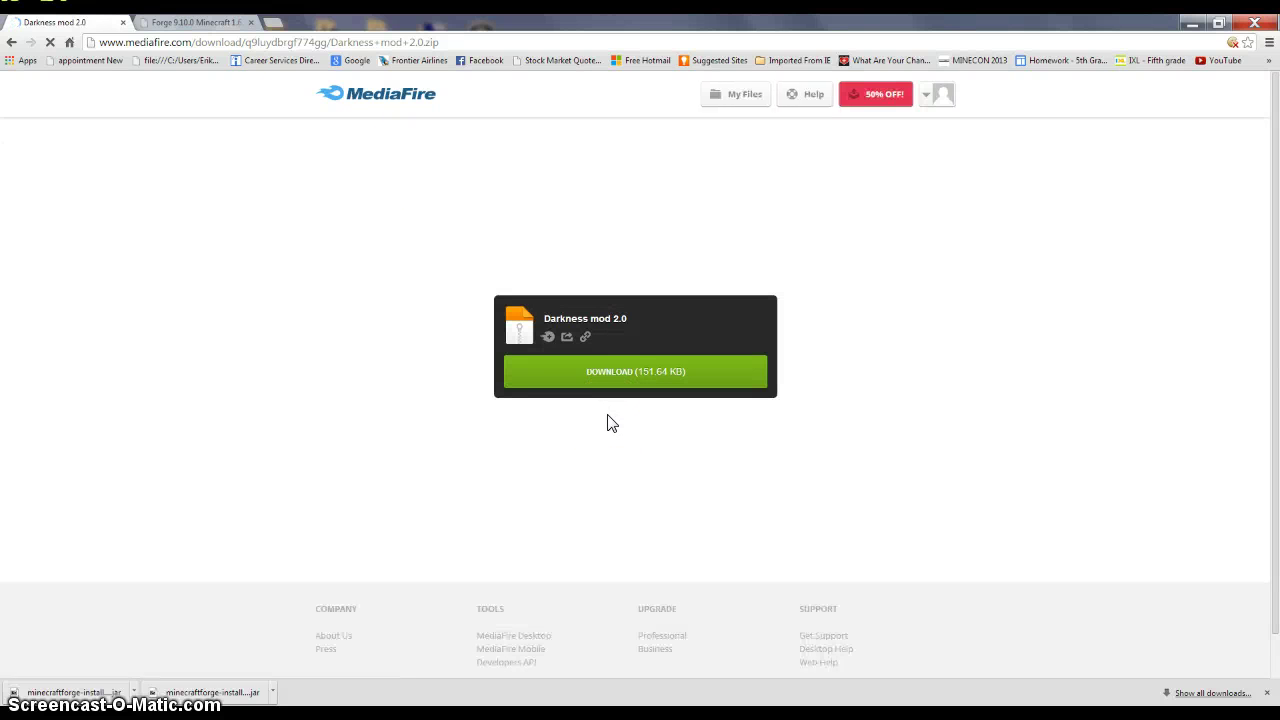
{"action": "left_click", "coordinate": [623, 401]}
{"action": "left_click", "coordinate": [636, 383]}
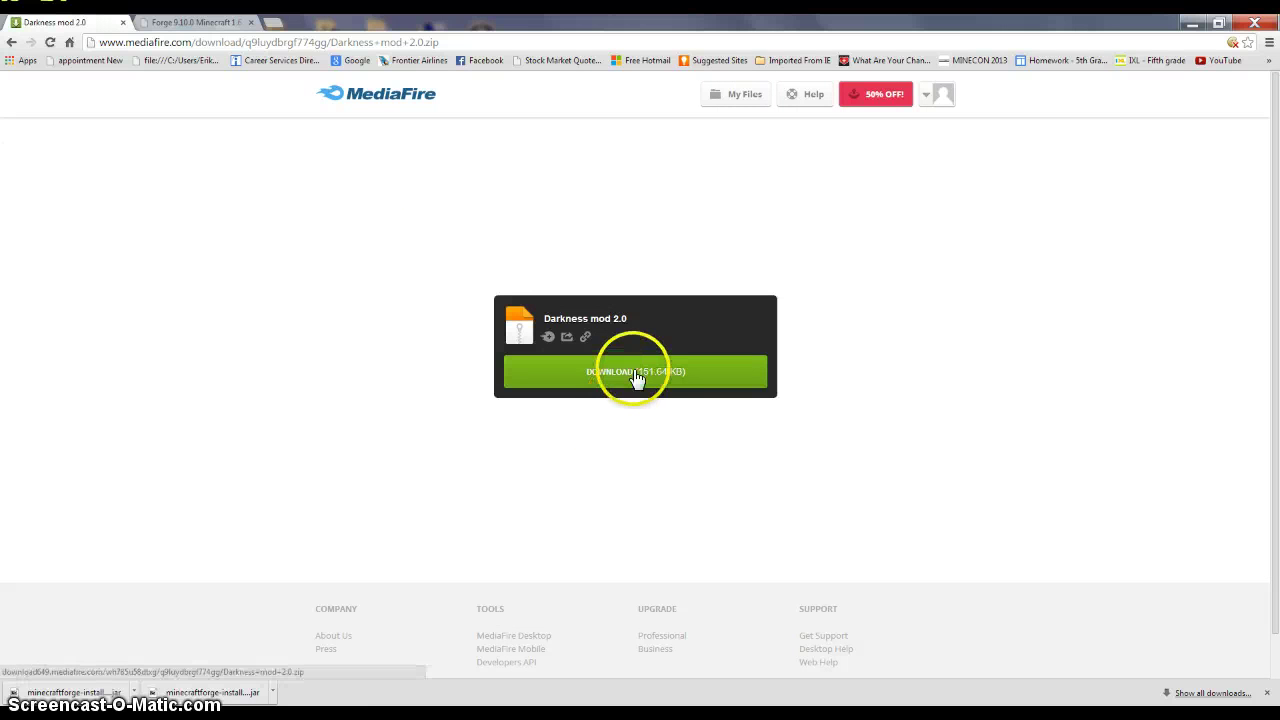
{"action": "left_click", "coordinate": [671, 398]}
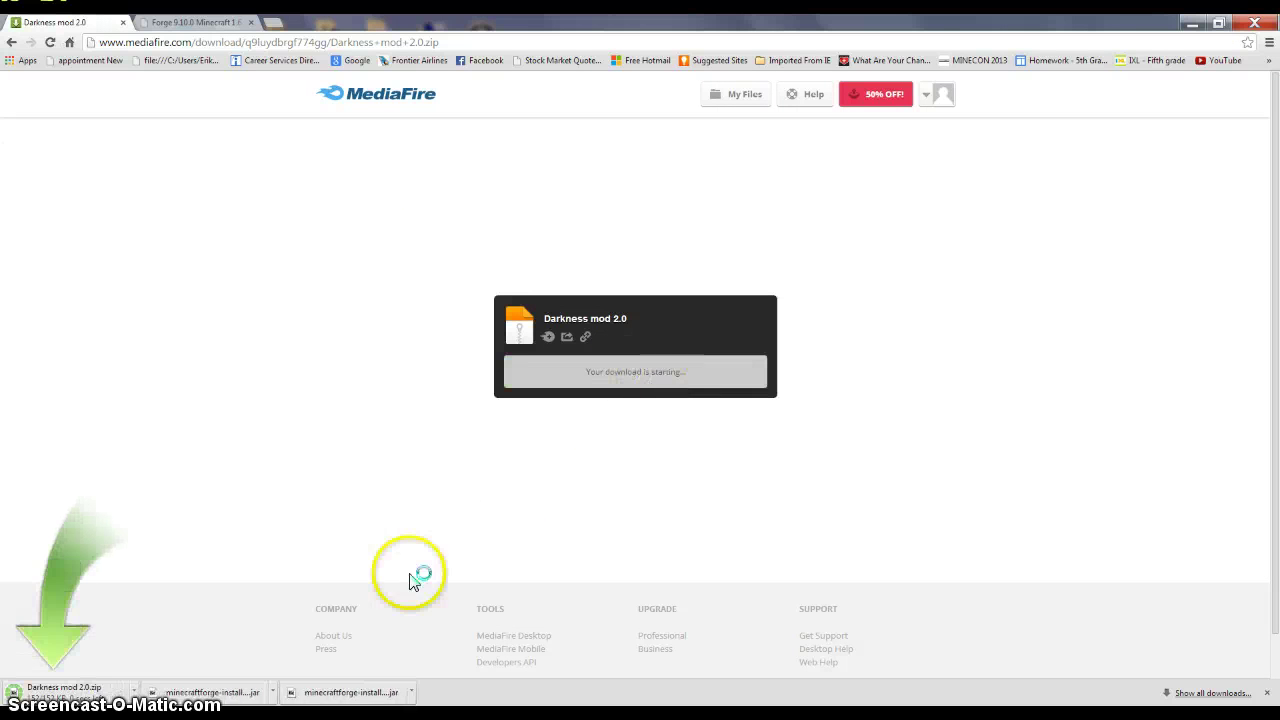
Show the downloaded Darkness mod 2.0.zip in the Downloads folder
{"action": "left_click", "coordinate": [143, 694]}
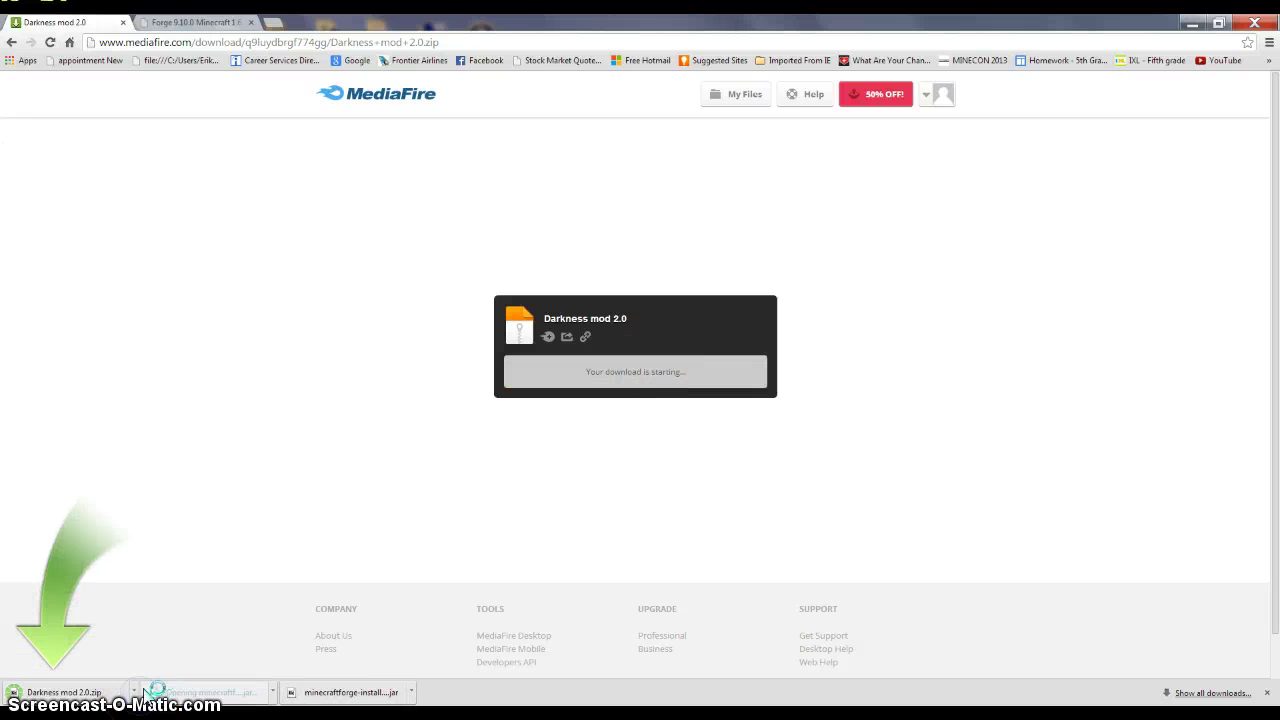
{"action": "left_click", "coordinate": [127, 693]}
{"action": "left_click", "coordinate": [683, 198]}
{"action": "left_click", "coordinate": [688, 165]}
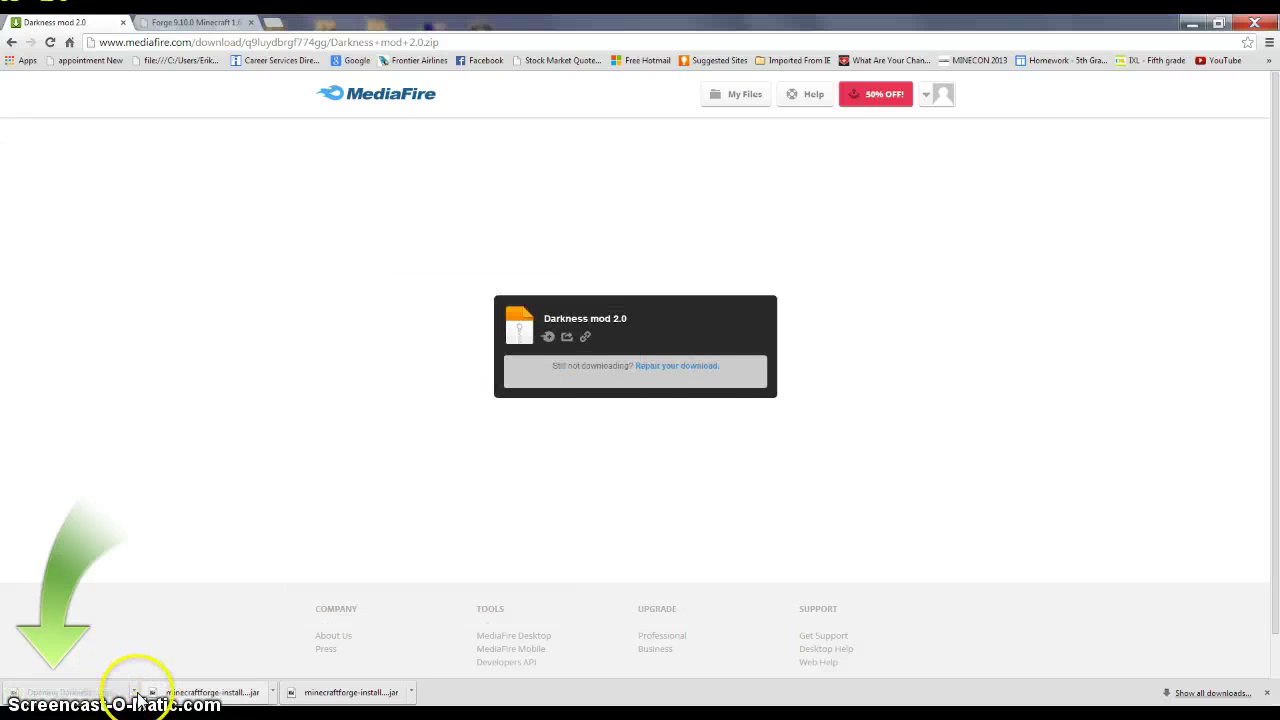
{"action": "left_click", "coordinate": [133, 692]}
{"action": "left_click", "coordinate": [166, 648]}
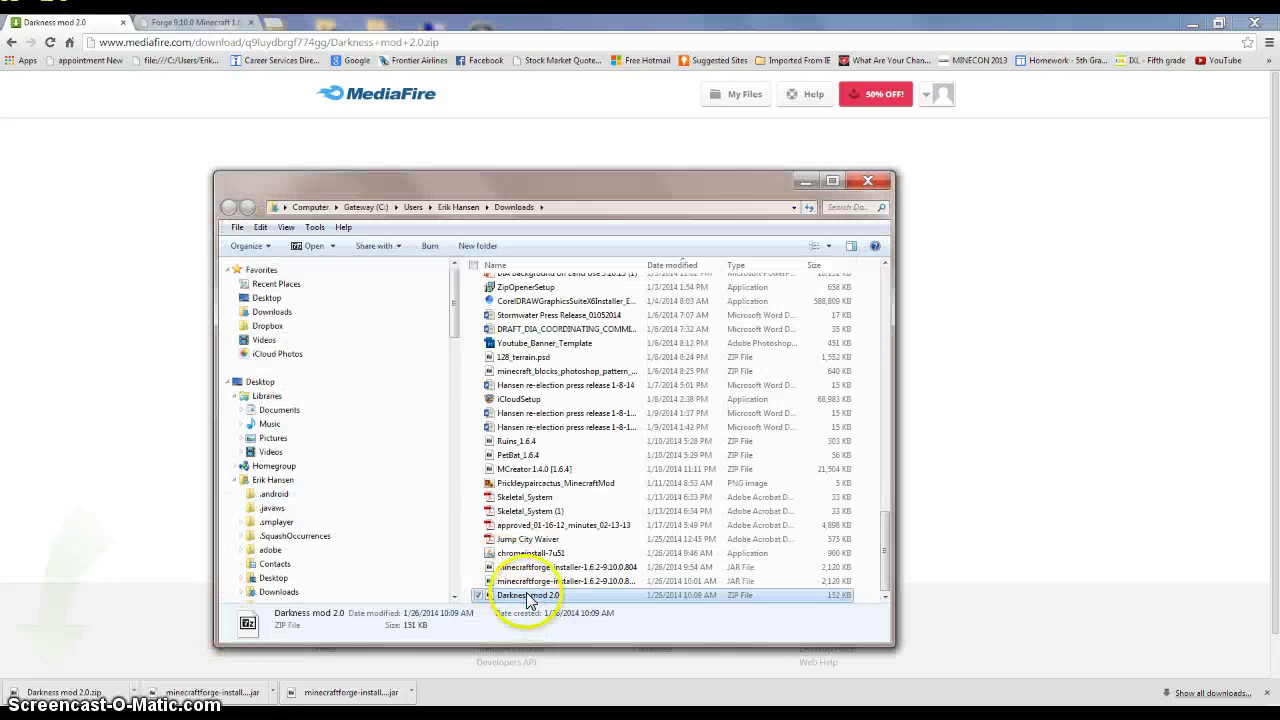
Move the Darkness mod 2.0 ZIP file from Downloads into the .minecraft mods folder, and clear the selection
{"action": "right_click", "coordinate": [528, 596]}
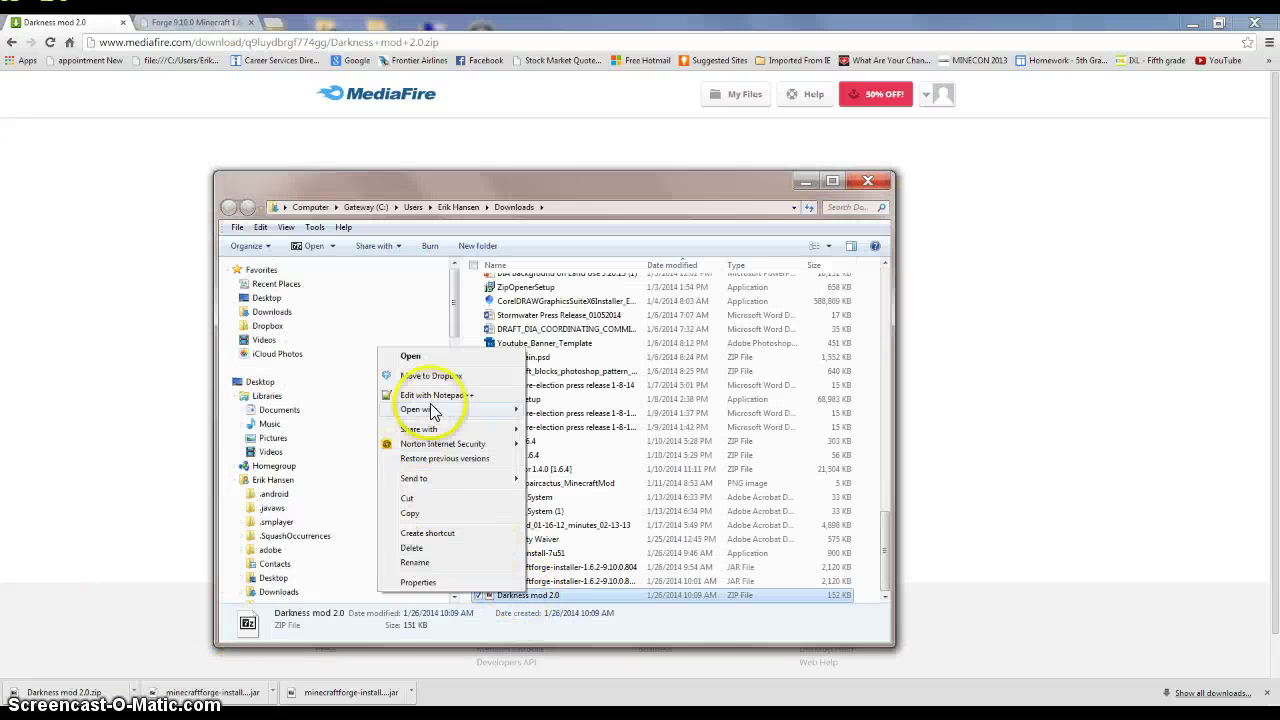
{"action": "left_click", "coordinate": [500, 622]}
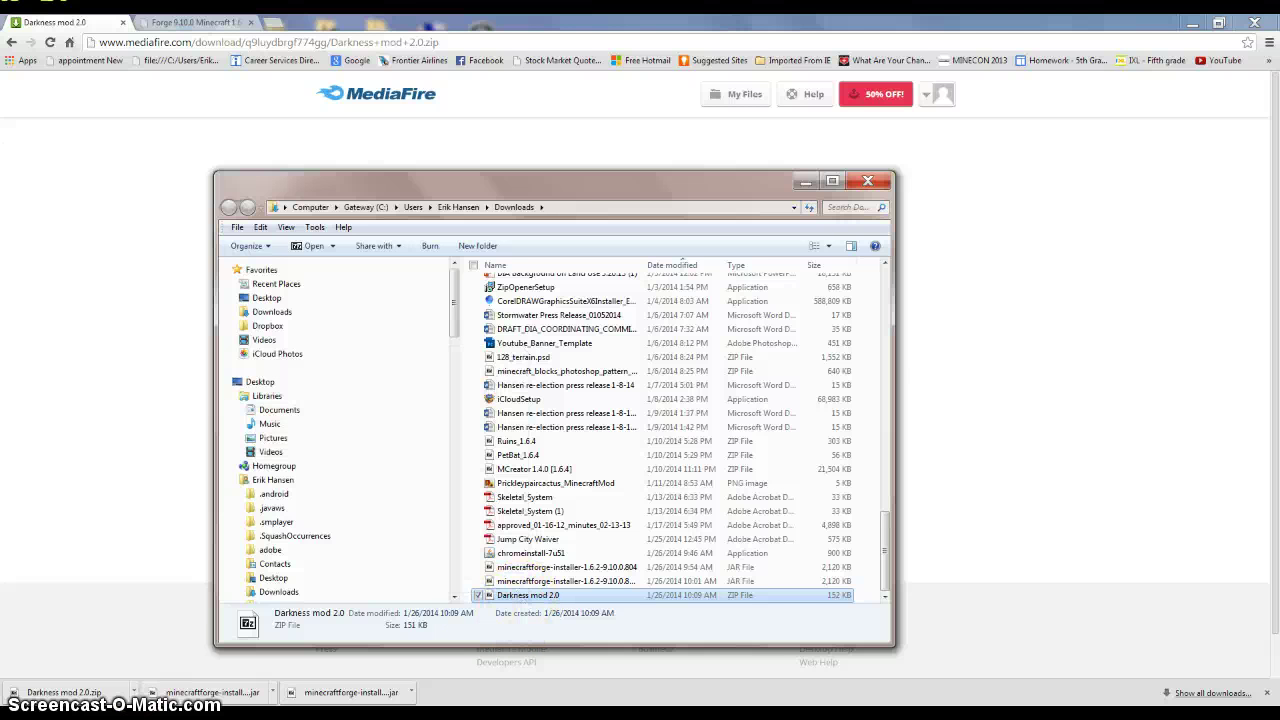
{"action": "mouse_move", "coordinate": [137, 643]}
{"action": "mouse_move", "coordinate": [171, 628]}
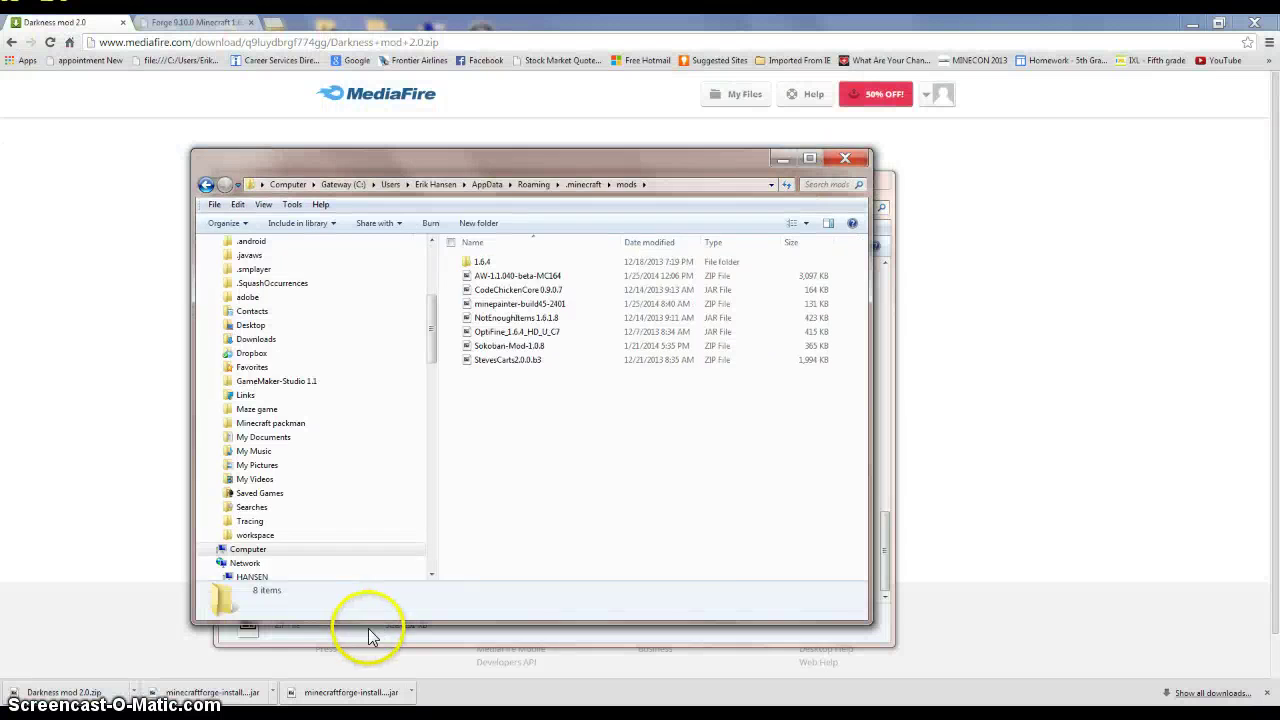
{"action": "left_click", "coordinate": [368, 628]}
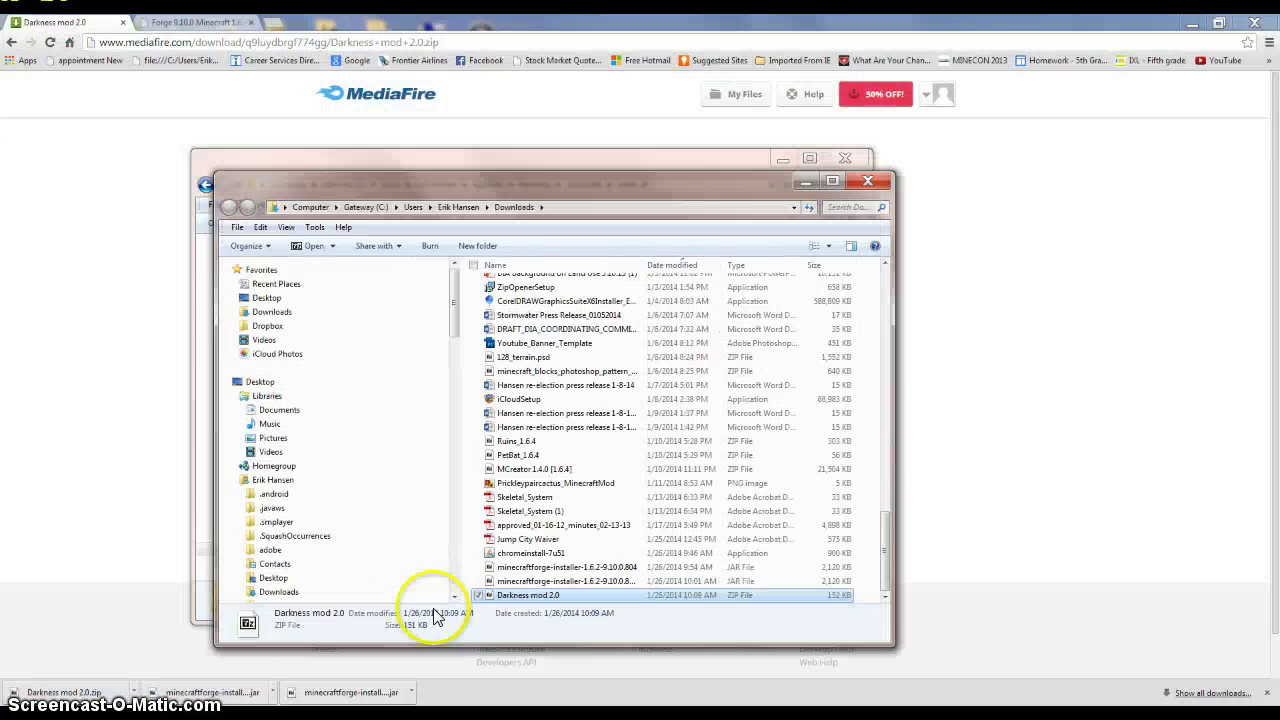
{"action": "left_click", "coordinate": [206, 608]}
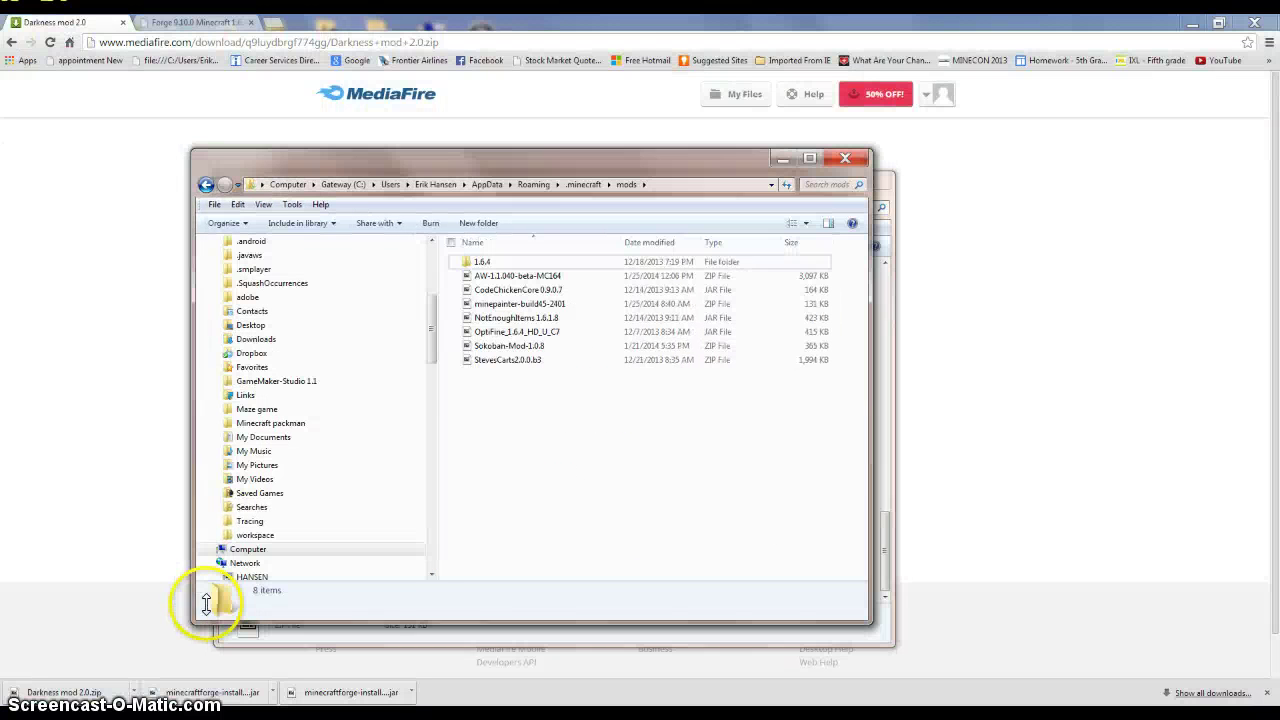
{"action": "left_click_drag", "start_coordinate": [206, 604], "coordinate": [206, 604]}
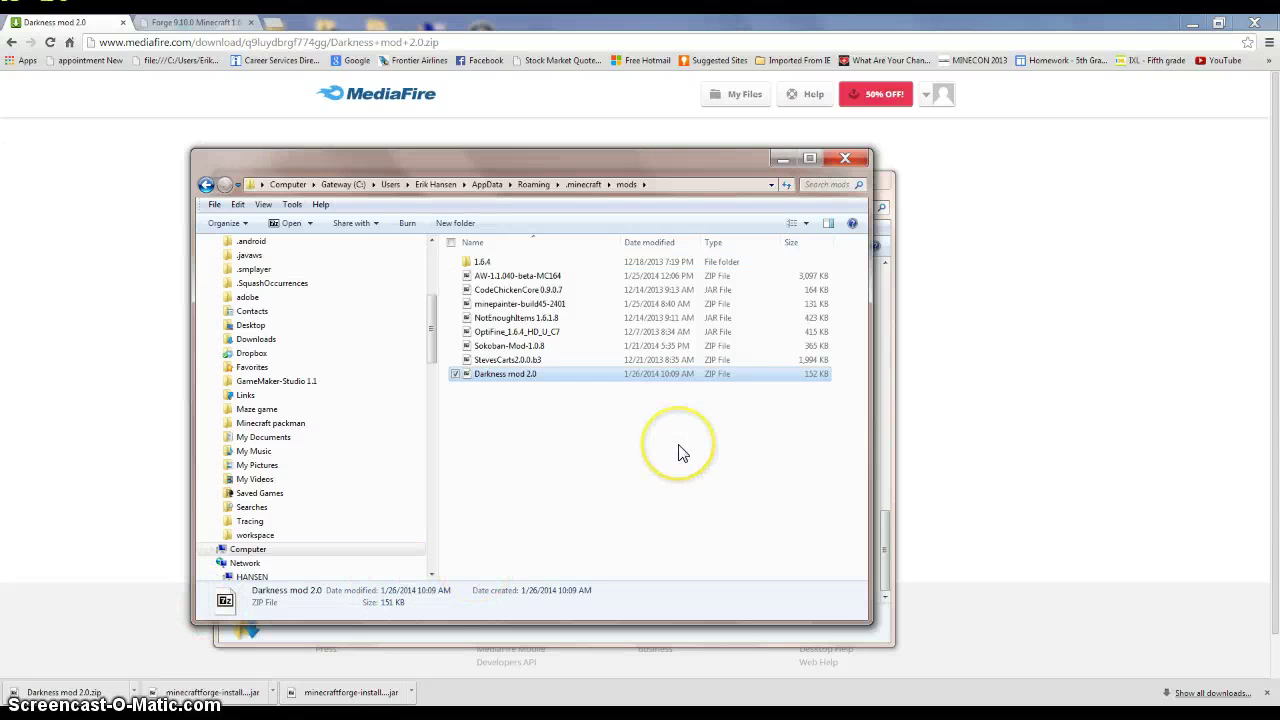
{"action": "left_click", "coordinate": [575, 458]}
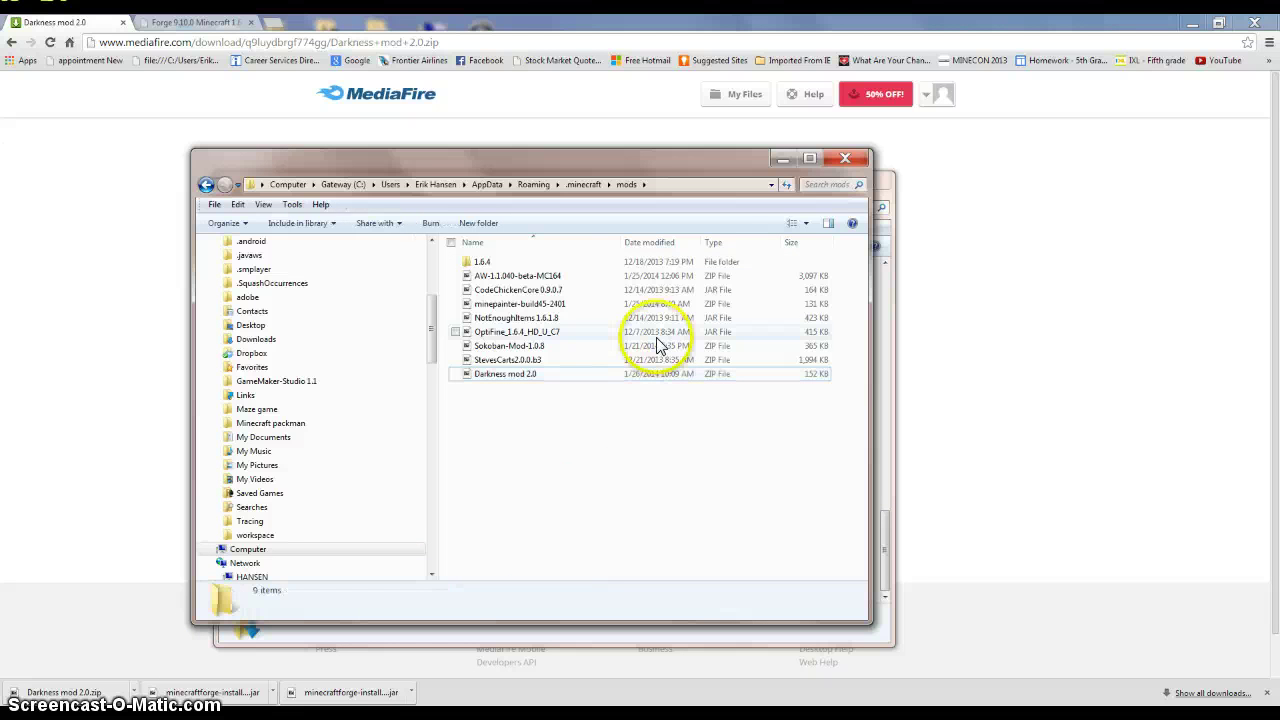
Clear the desktop by closing the mods folder and the Forge installer archive windows and minimizing Chrome
{"action": "left_click", "coordinate": [845, 158]}
{"action": "left_click", "coordinate": [782, 158]}
{"action": "left_click", "coordinate": [1190, 22]}
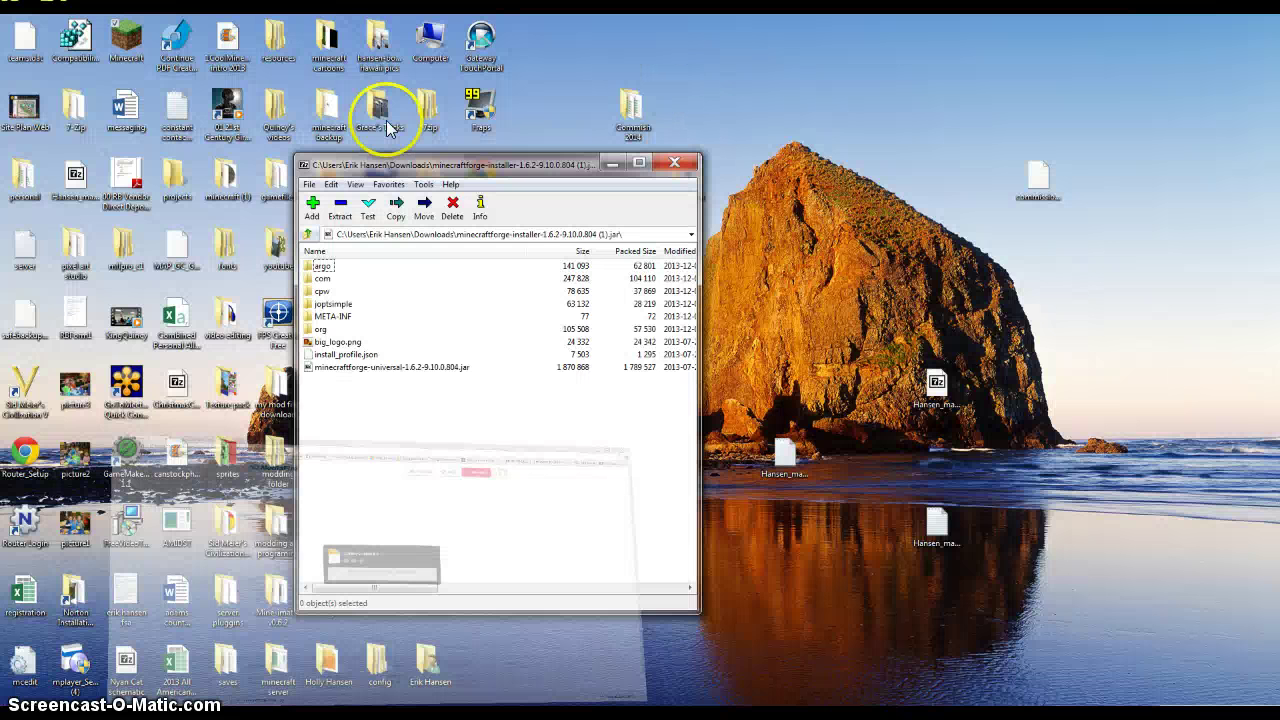
{"action": "left_click", "coordinate": [686, 160]}
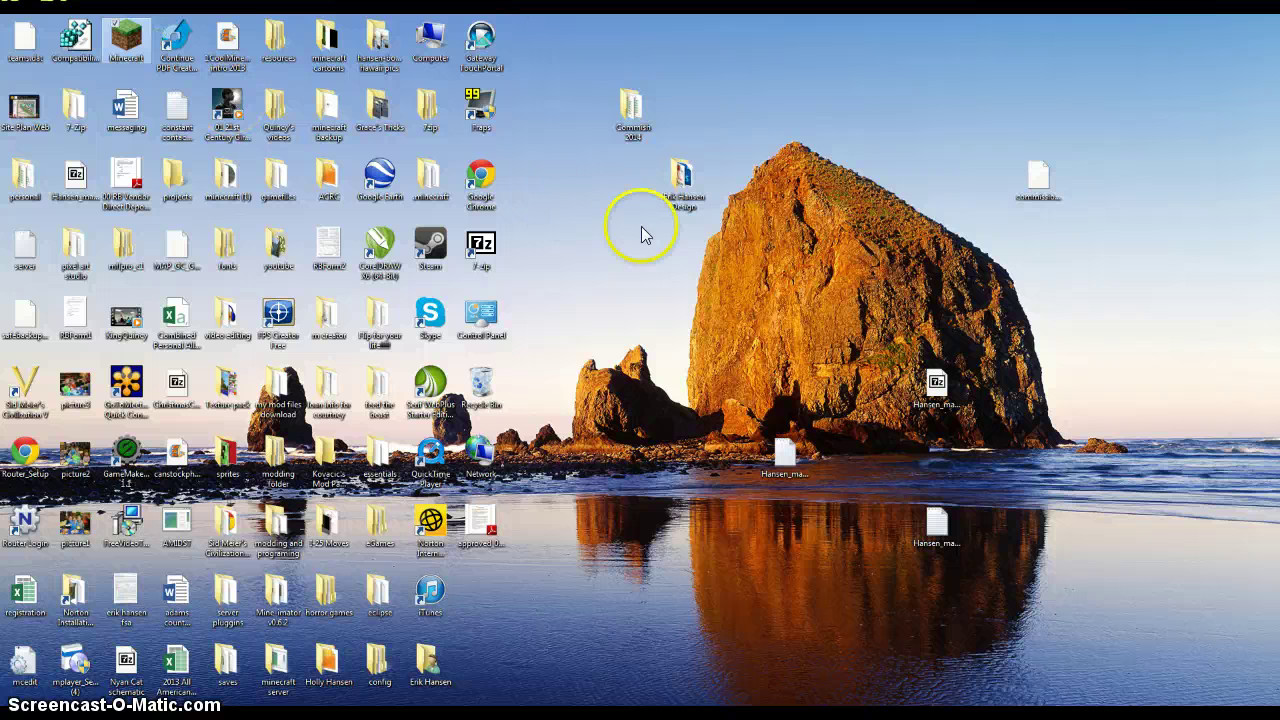
Start the Minecraft launcher from the desktop and select the player's own profile instead of Forge tutorial
{"action": "left_click_drag", "start_coordinate": [740, 126], "coordinate": [665, 265]}
{"action": "key", "text": "Return"}
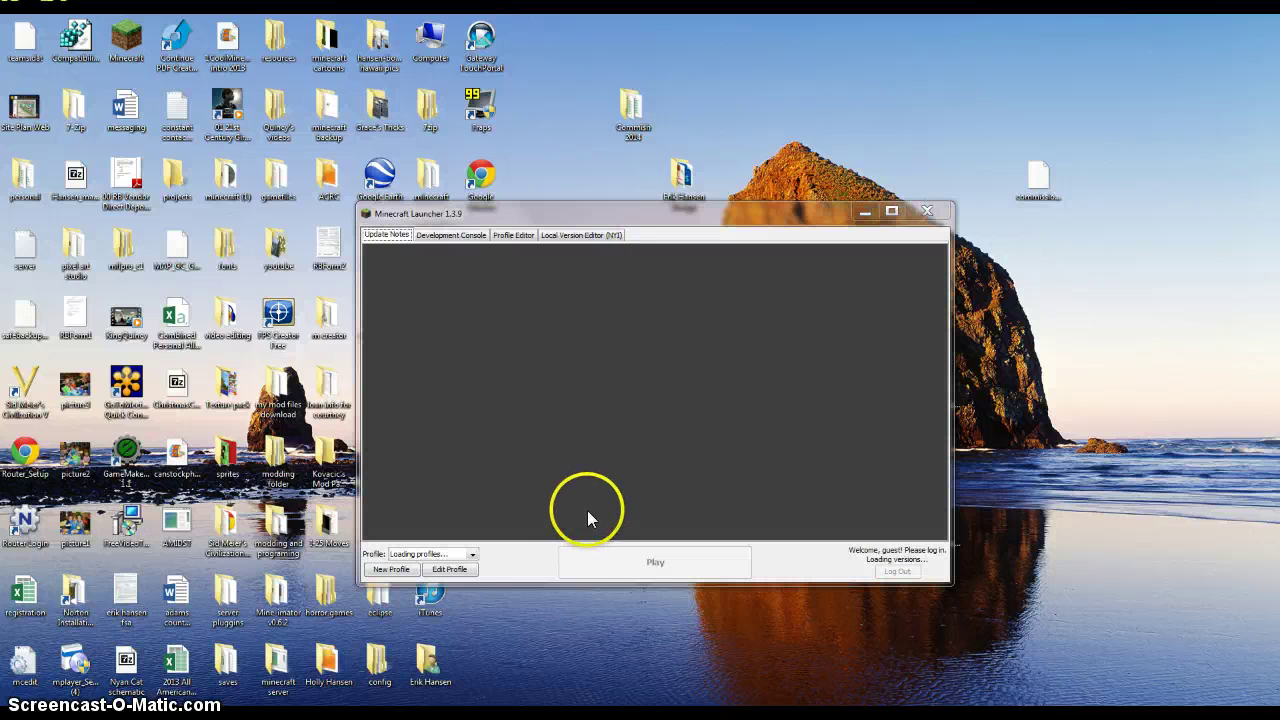
{"action": "left_click", "coordinate": [449, 569]}
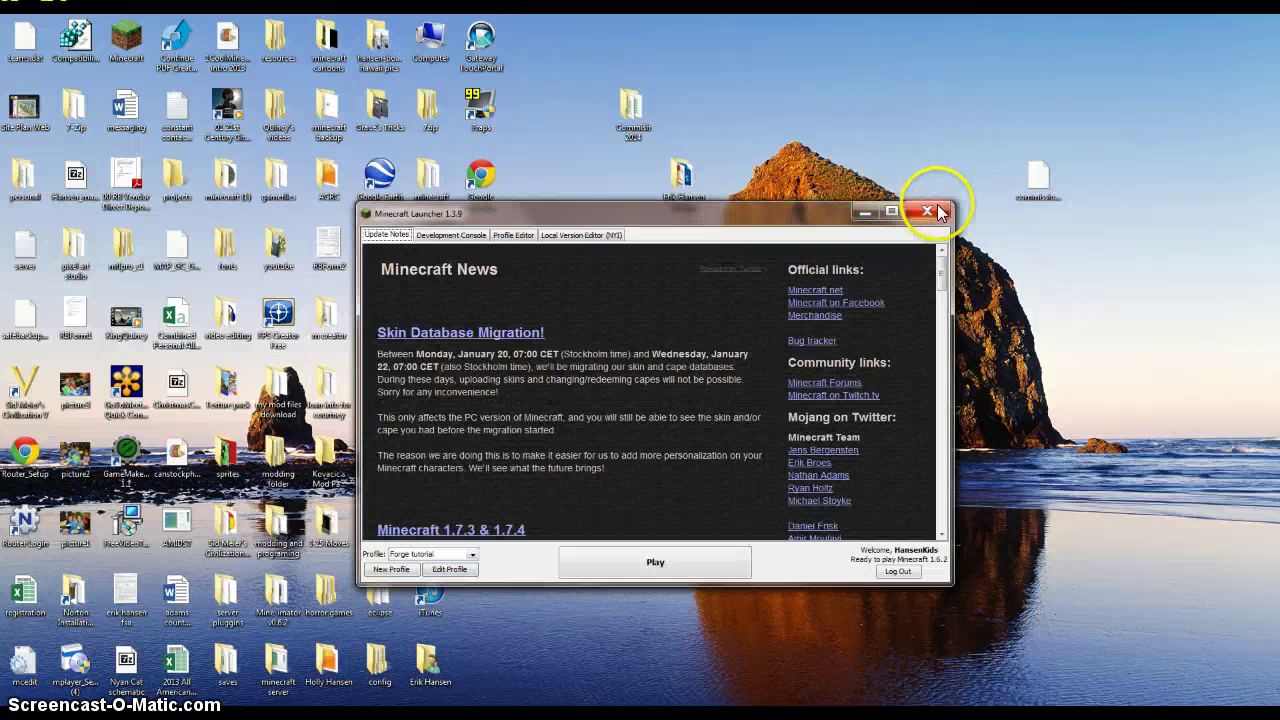
{"action": "left_click", "coordinate": [472, 556]}
{"action": "left_click", "coordinate": [440, 634]}
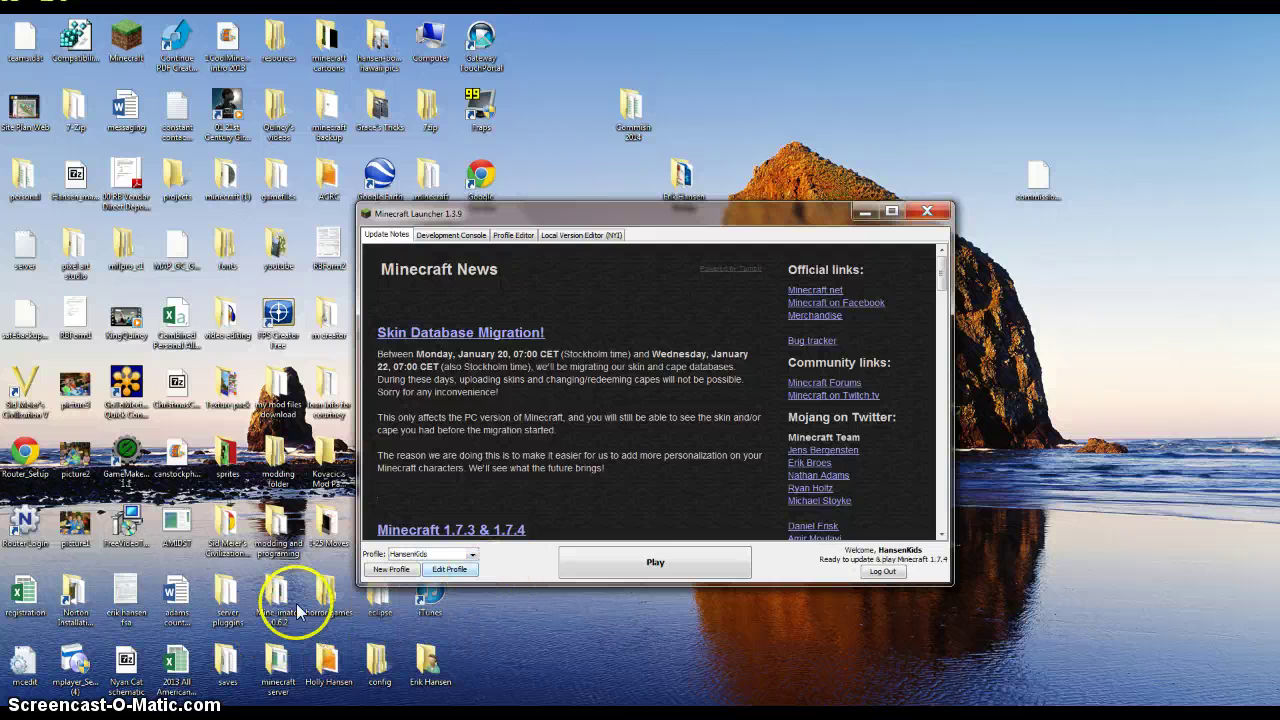
Set the selected launcher profile's version to release 1.6.2-Forge9.10.1.871 and save the profile
{"action": "left_click", "coordinate": [463, 575]}
{"action": "left_click", "coordinate": [638, 458]}
{"action": "scroll", "coordinate": [632, 525], "scroll_direction": "down", "scroll_amount": 6}
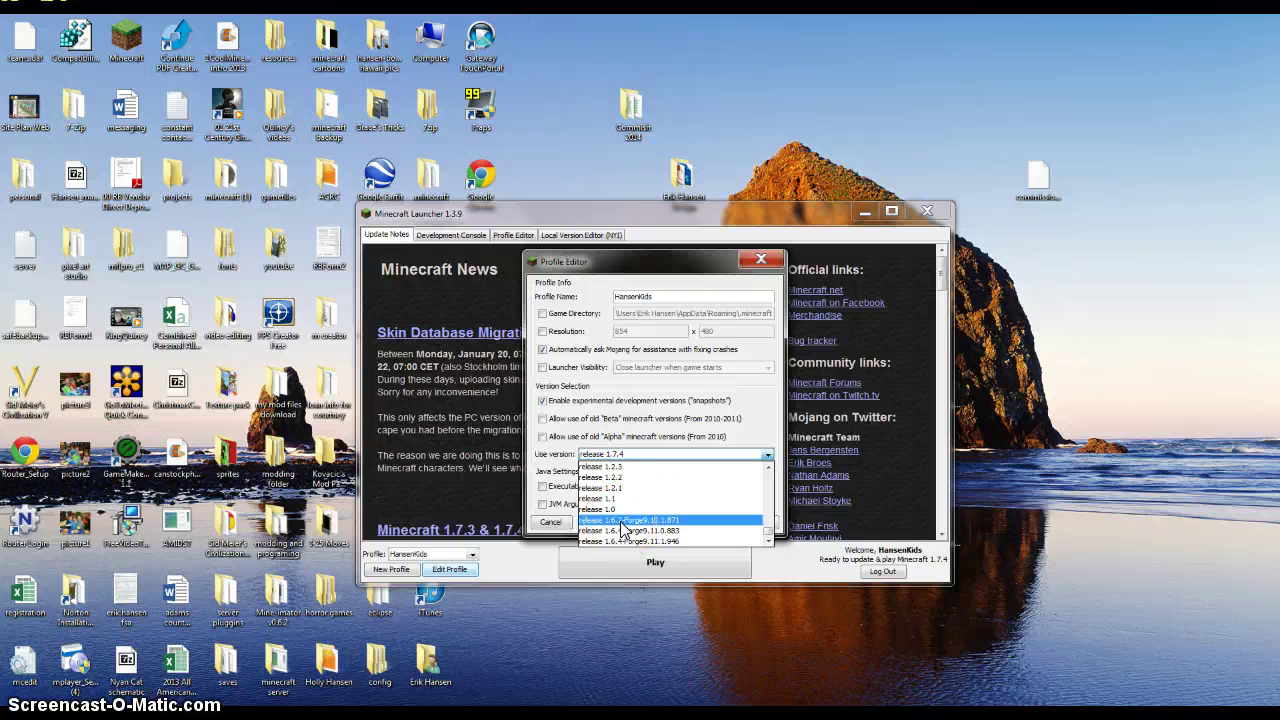
{"action": "left_click", "coordinate": [621, 522]}
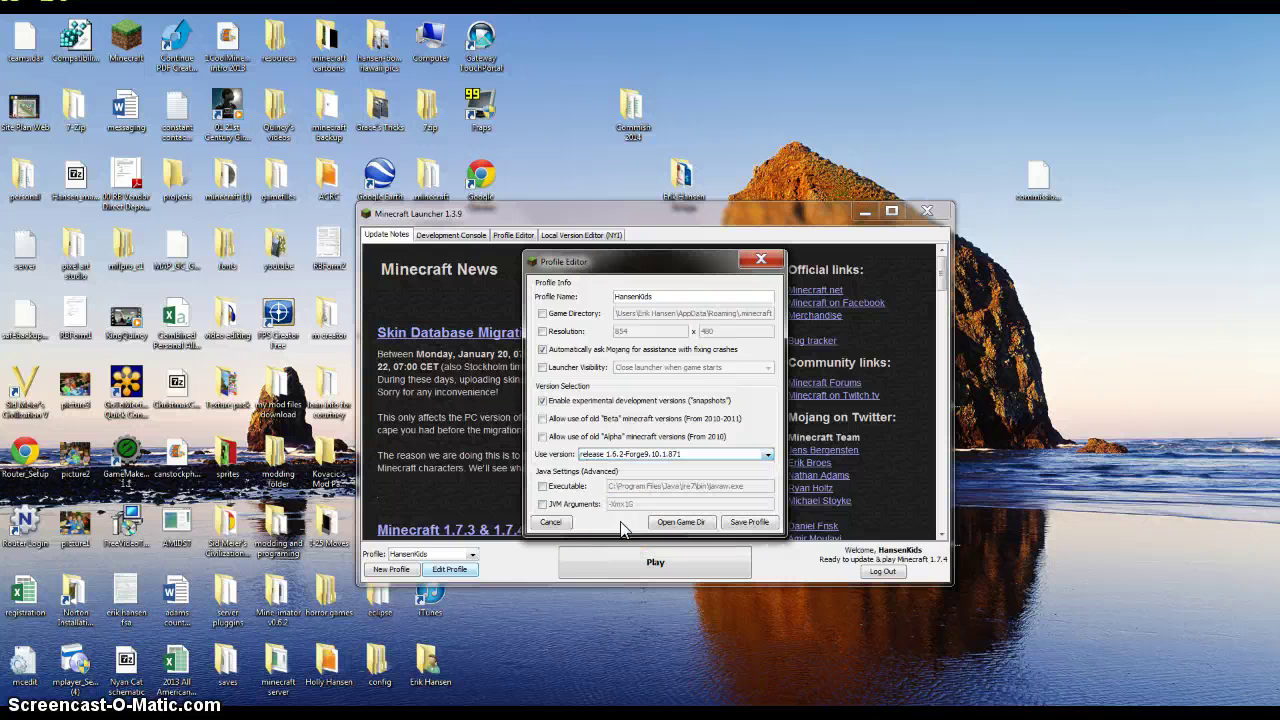
{"action": "left_click", "coordinate": [749, 523]}
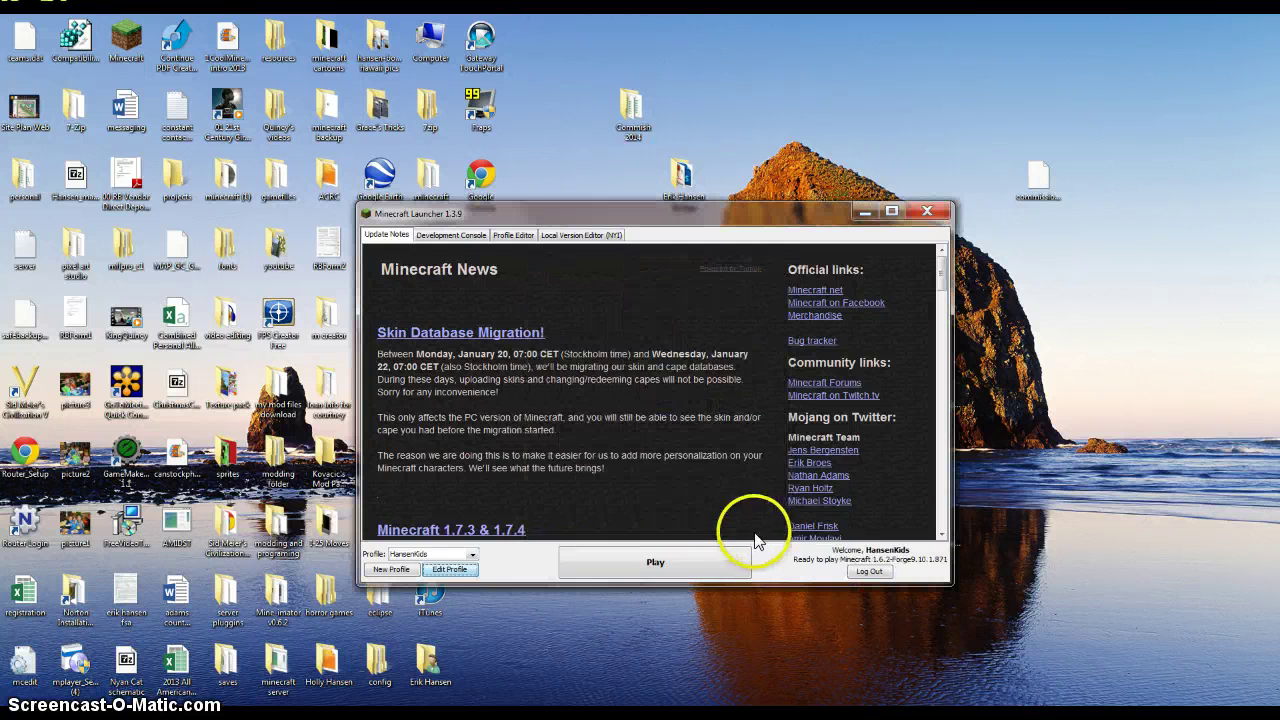
Try to launch Minecraft with the Forge 1.6.2 profile, and dismiss the fatal error dialog
{"action": "left_click", "coordinate": [717, 568]}
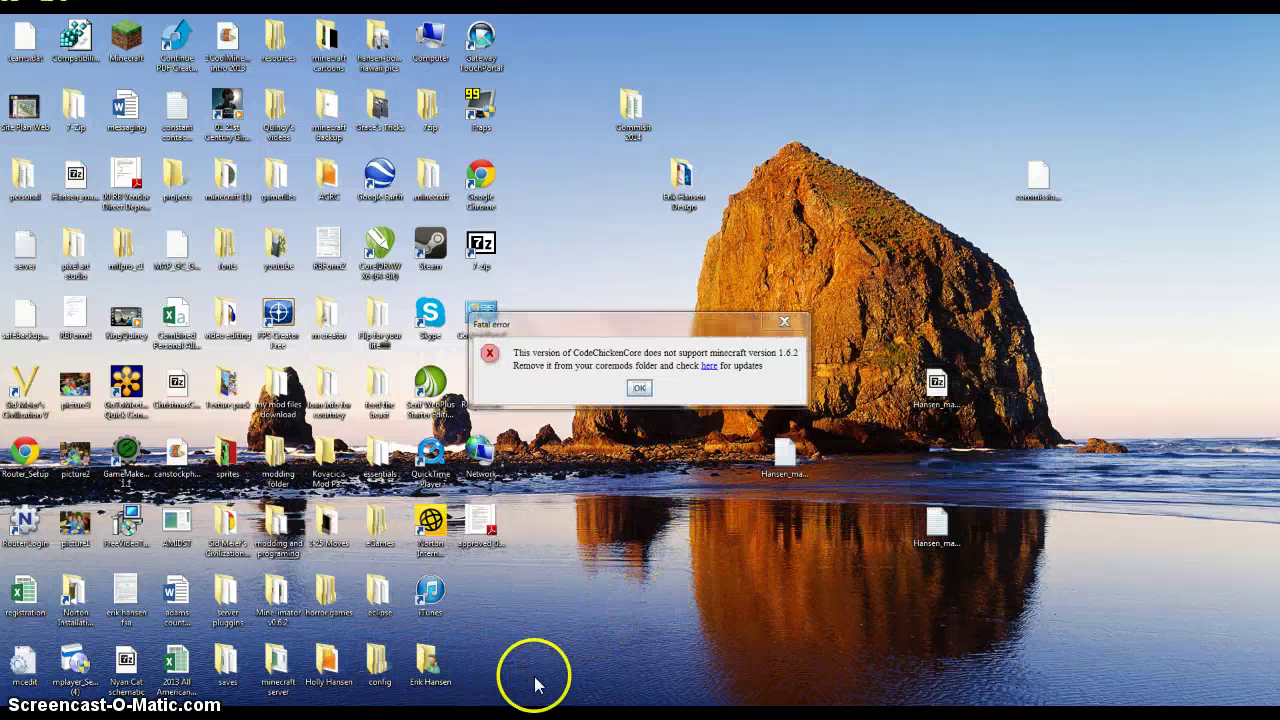
{"action": "left_click", "coordinate": [640, 388]}
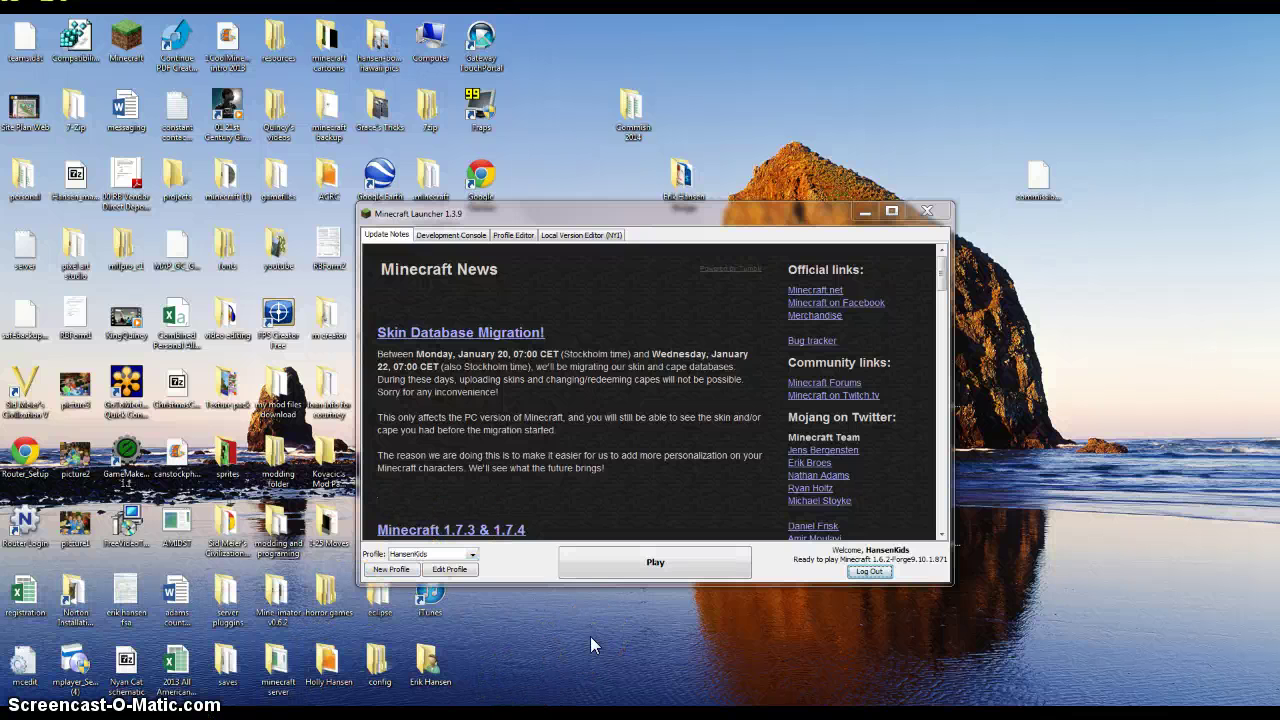
Launch Minecraft 1.6.2 again from the launcher and maximize the game window once its main menu loads
{"action": "left_click", "coordinate": [630, 572]}
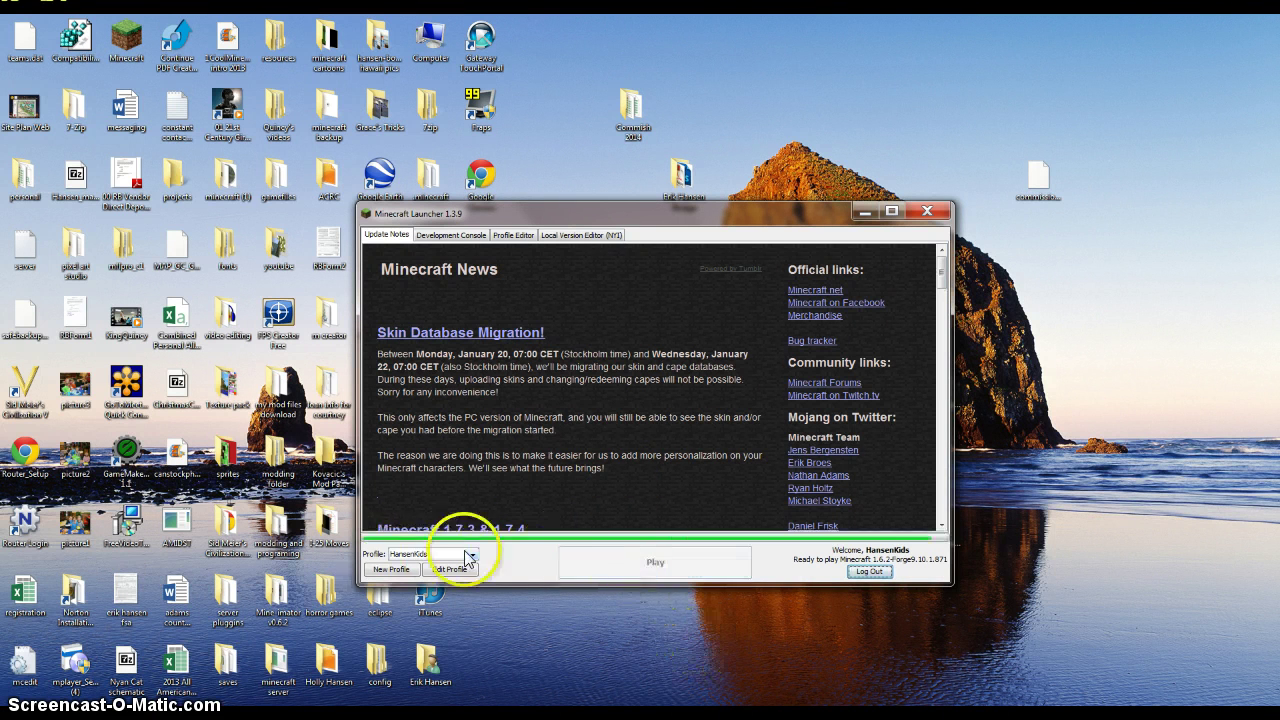
{"action": "left_click_drag", "start_coordinate": [620, 634], "coordinate": [485, 500]}
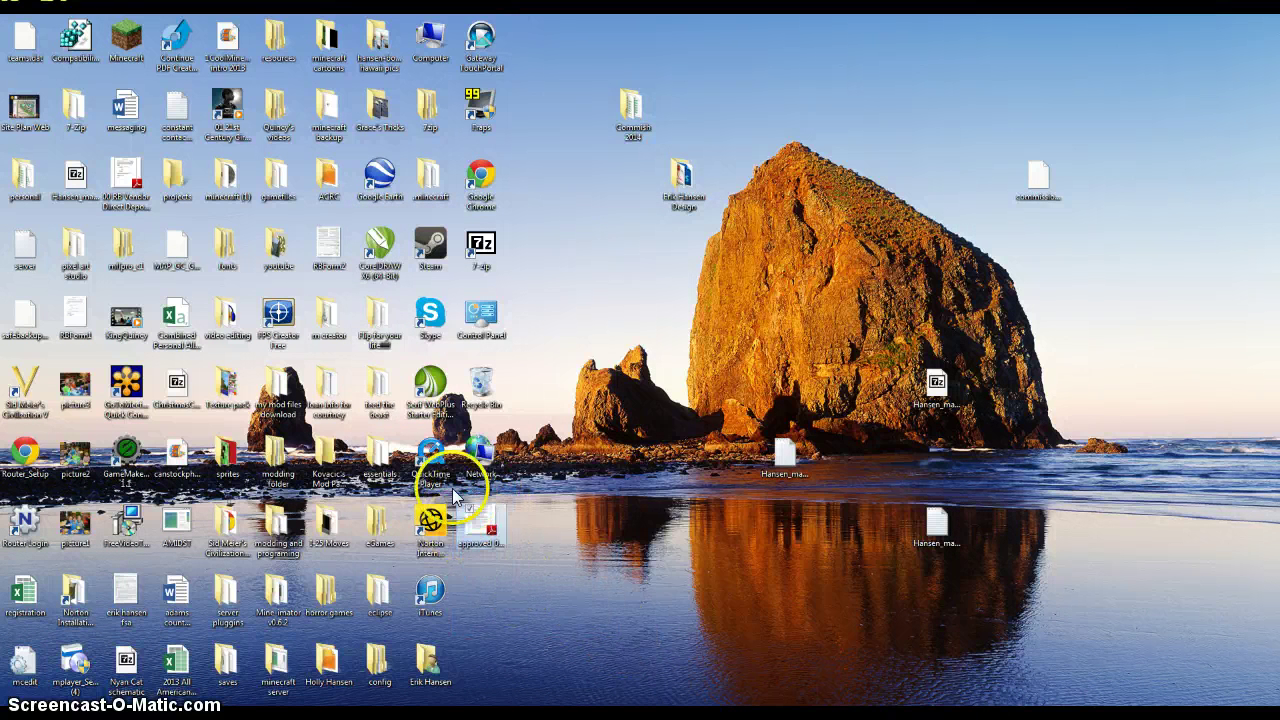
{"action": "left_click", "coordinate": [514, 576]}
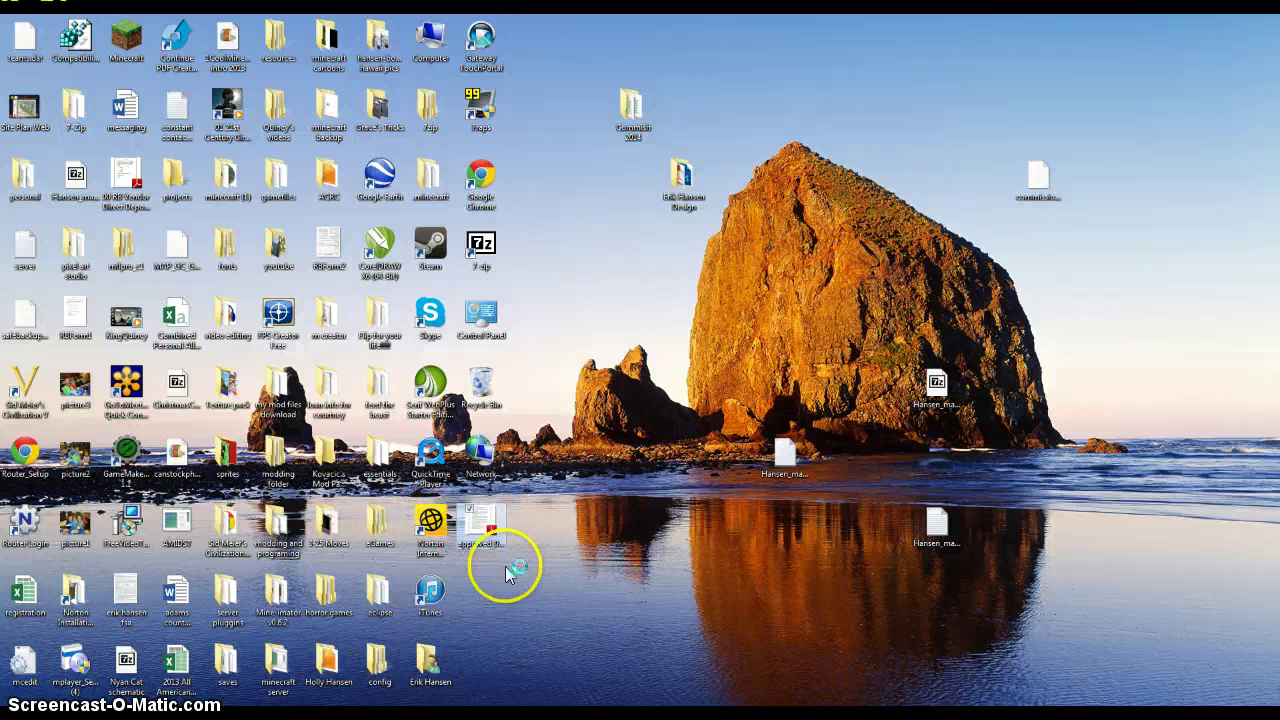
{"action": "left_click_drag", "start_coordinate": [711, 540], "coordinate": [884, 400]}
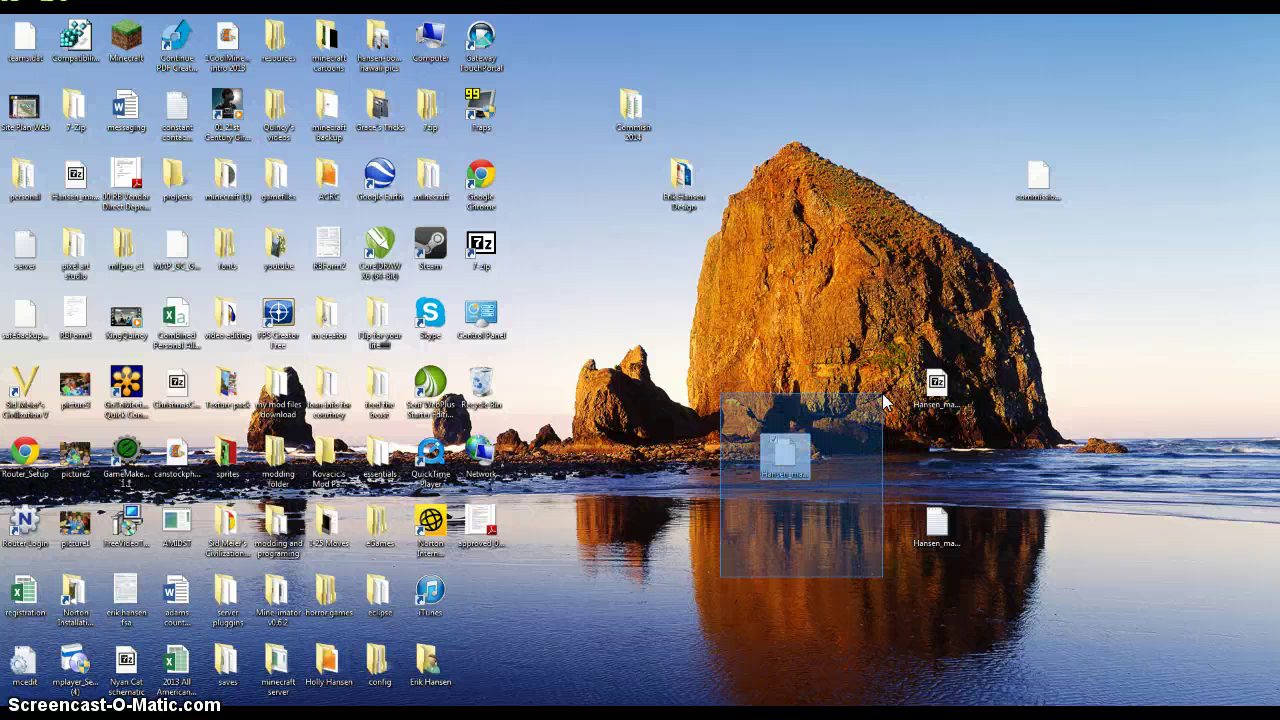
{"action": "left_click_drag", "start_coordinate": [884, 400], "coordinate": [884, 402]}
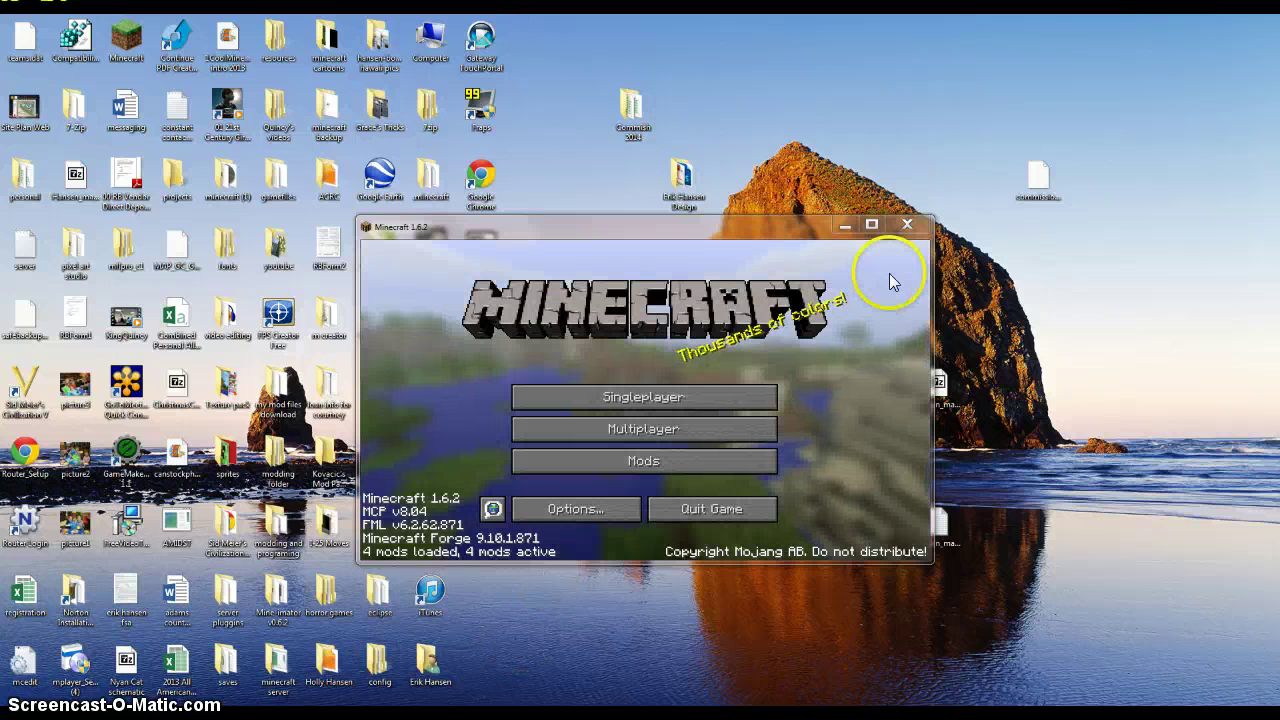
{"action": "left_click", "coordinate": [872, 229]}
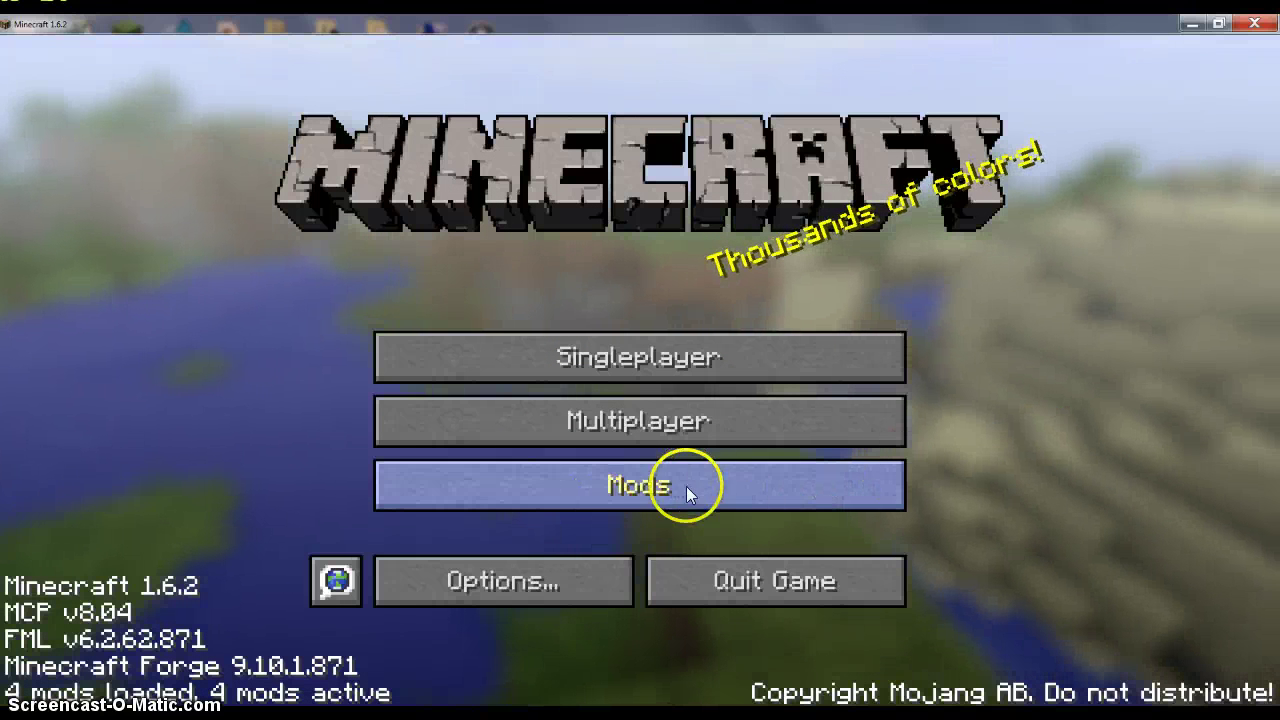
Check the game's Mod List for the mod_Darkness entry and return to the main menu
{"action": "left_click", "coordinate": [833, 494]}
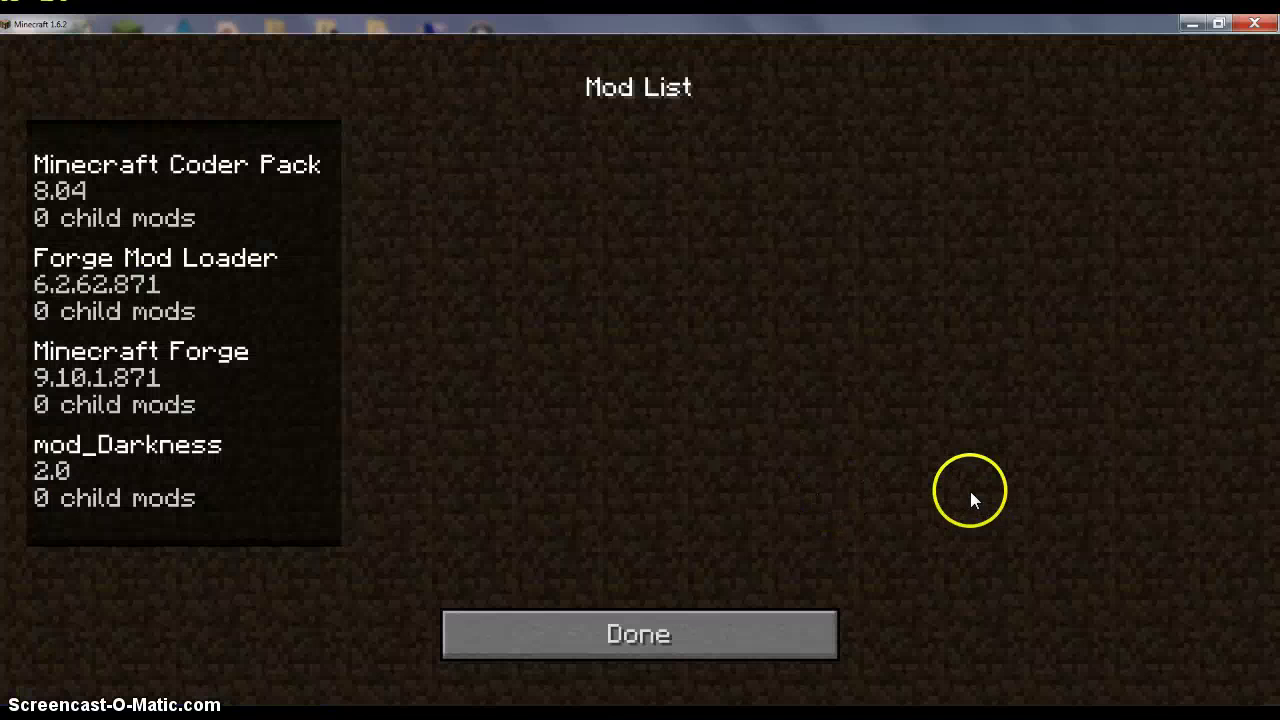
{"action": "left_click", "coordinate": [250, 455]}
{"action": "left_click", "coordinate": [527, 618]}
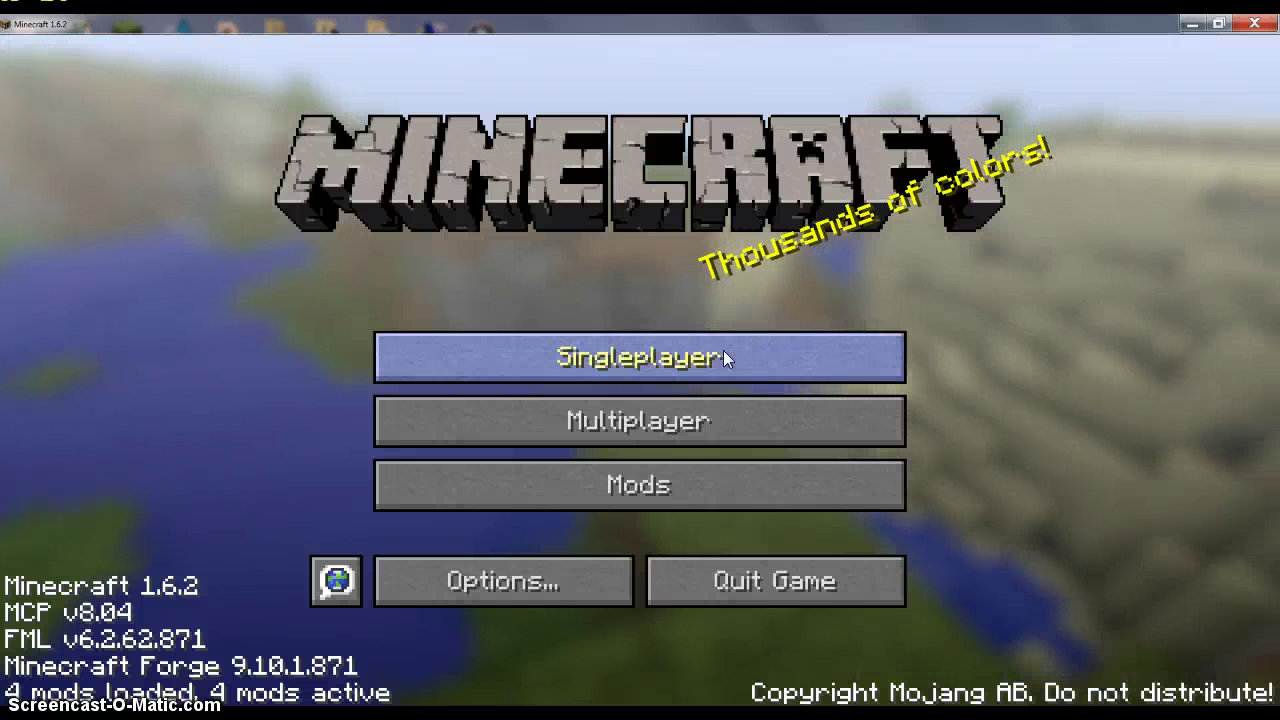
Begin a new singleplayer world and name it asdfsadfsdaf
{"action": "left_click", "coordinate": [955, 412]}
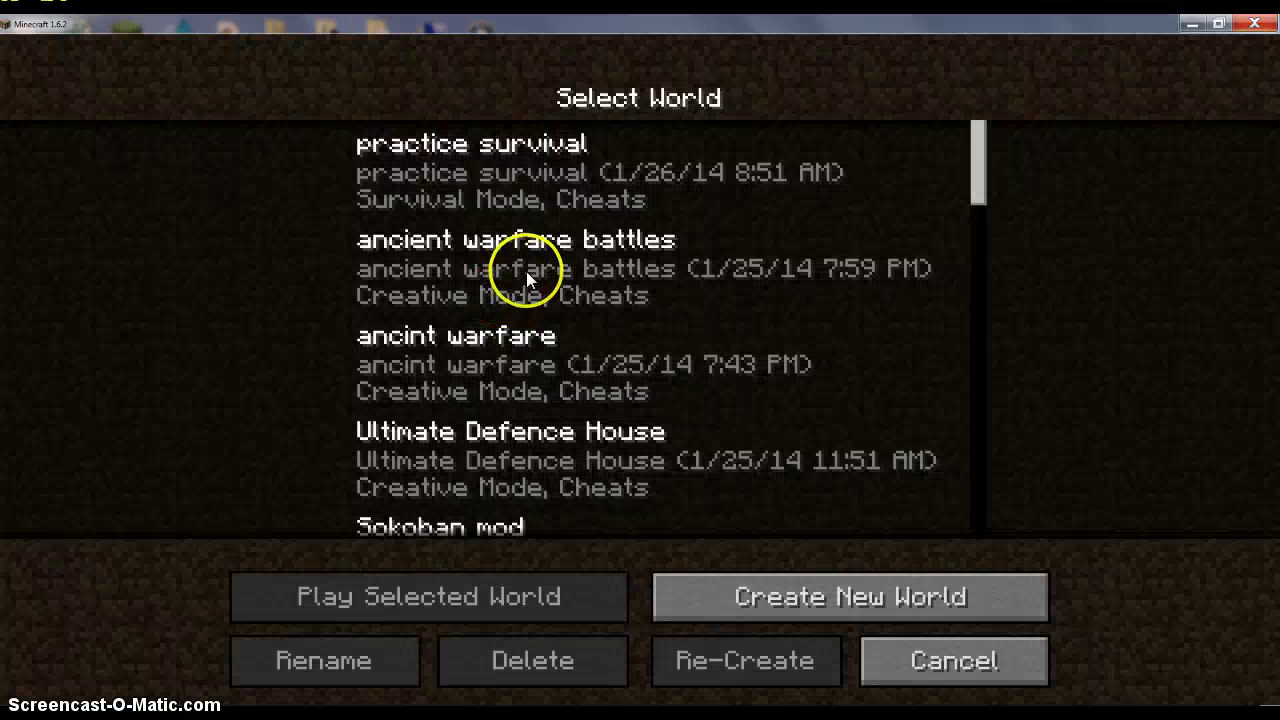
{"action": "left_click", "coordinate": [771, 590]}
{"action": "key", "text": "BackSpace"}
{"action": "key", "text": "BackSpace"}
{"action": "key", "text": "BackSpace"}
{"action": "key", "text": "BackSpace"}
{"action": "key", "text": "BackSpace"}
{"action": "key", "text": "BackSpace"}
{"action": "key", "text": "BackSpace"}
{"action": "key", "text": "BackSpace"}
{"action": "key", "text": "BackSpace"}
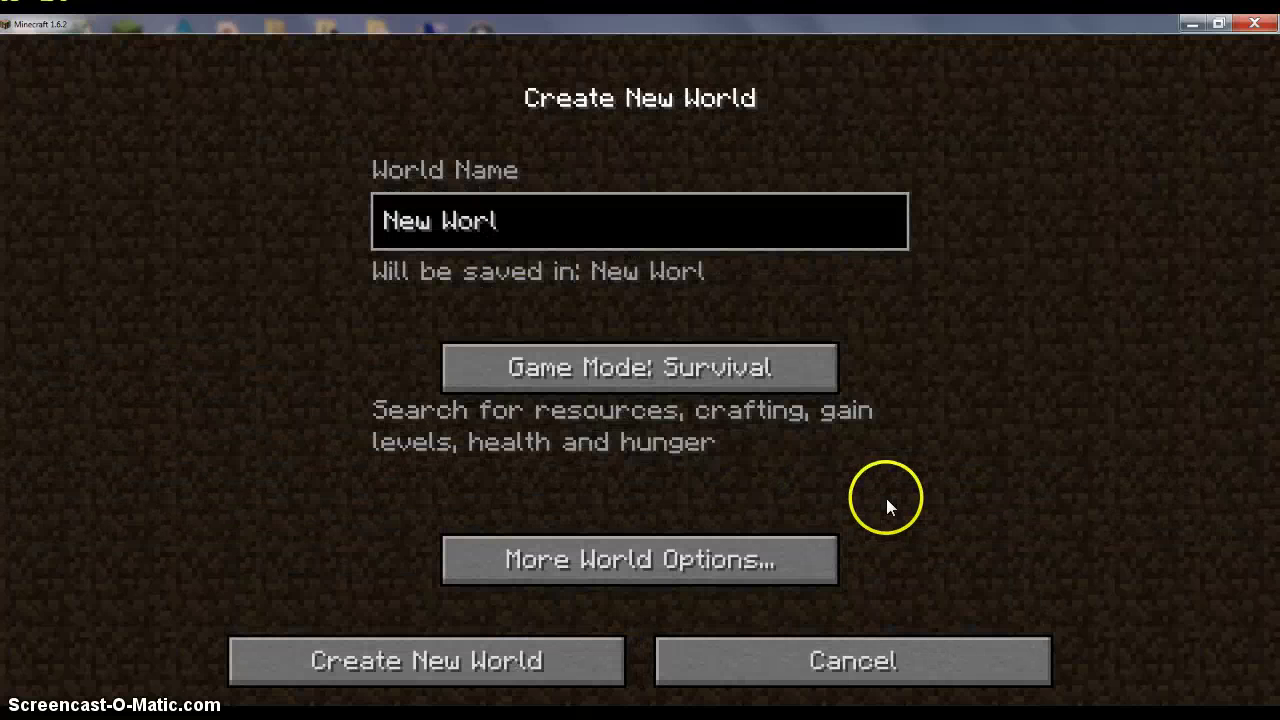
{"action": "type", "text": "asdfsadfsdaf"}
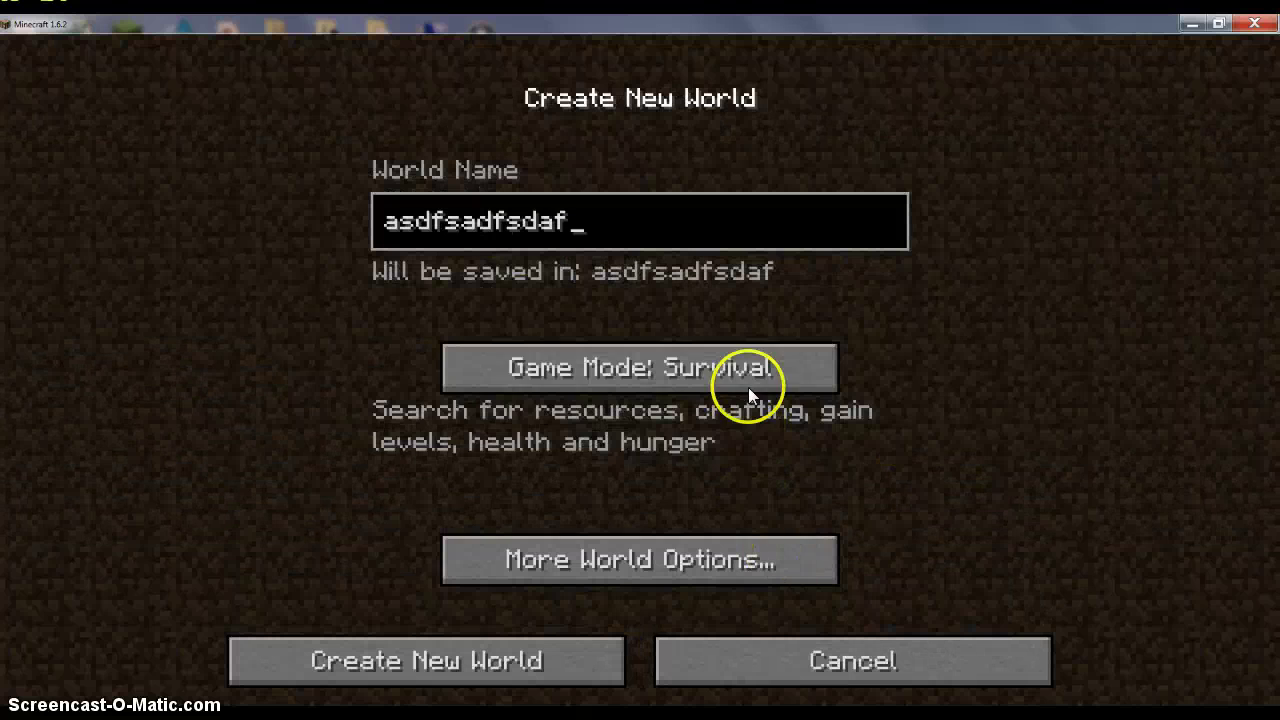
Set the new world to Creative mode with the Superflat world type, and create it
{"action": "left_click", "coordinate": [748, 390]}
{"action": "left_click", "coordinate": [749, 385]}
{"action": "left_click", "coordinate": [751, 537]}
{"action": "left_click", "coordinate": [770, 328]}
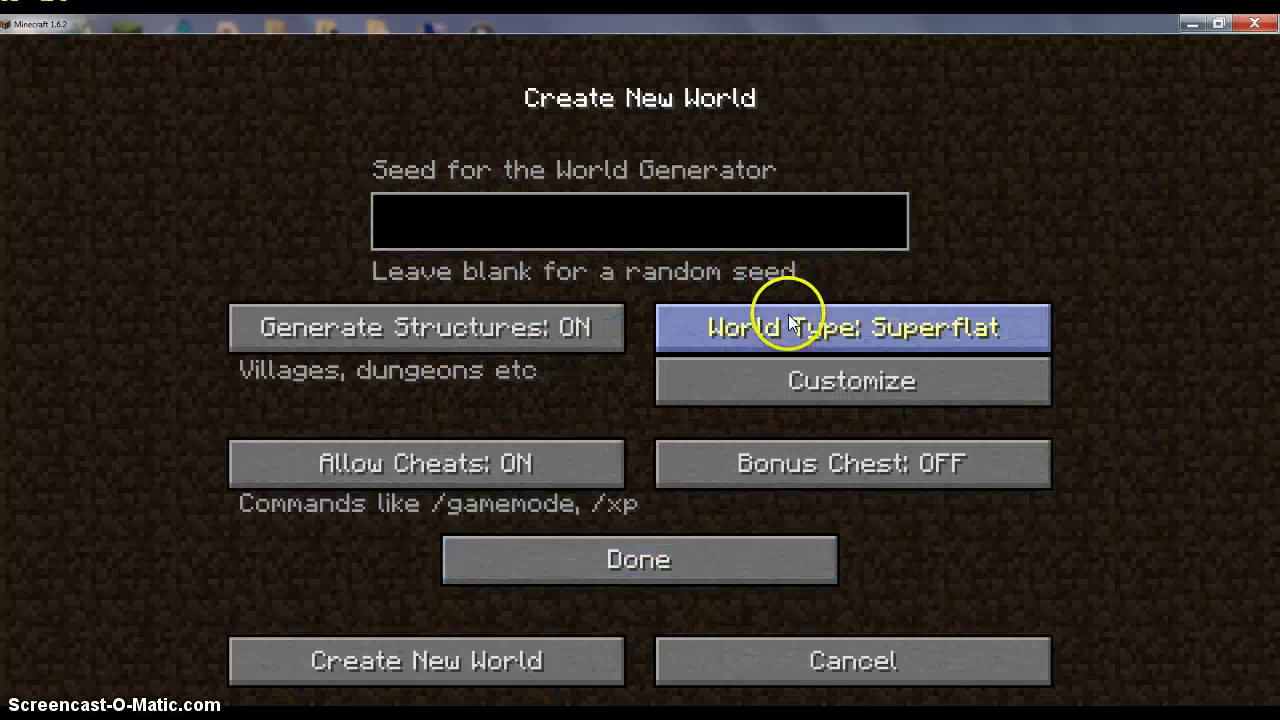
{"action": "left_click", "coordinate": [557, 640]}
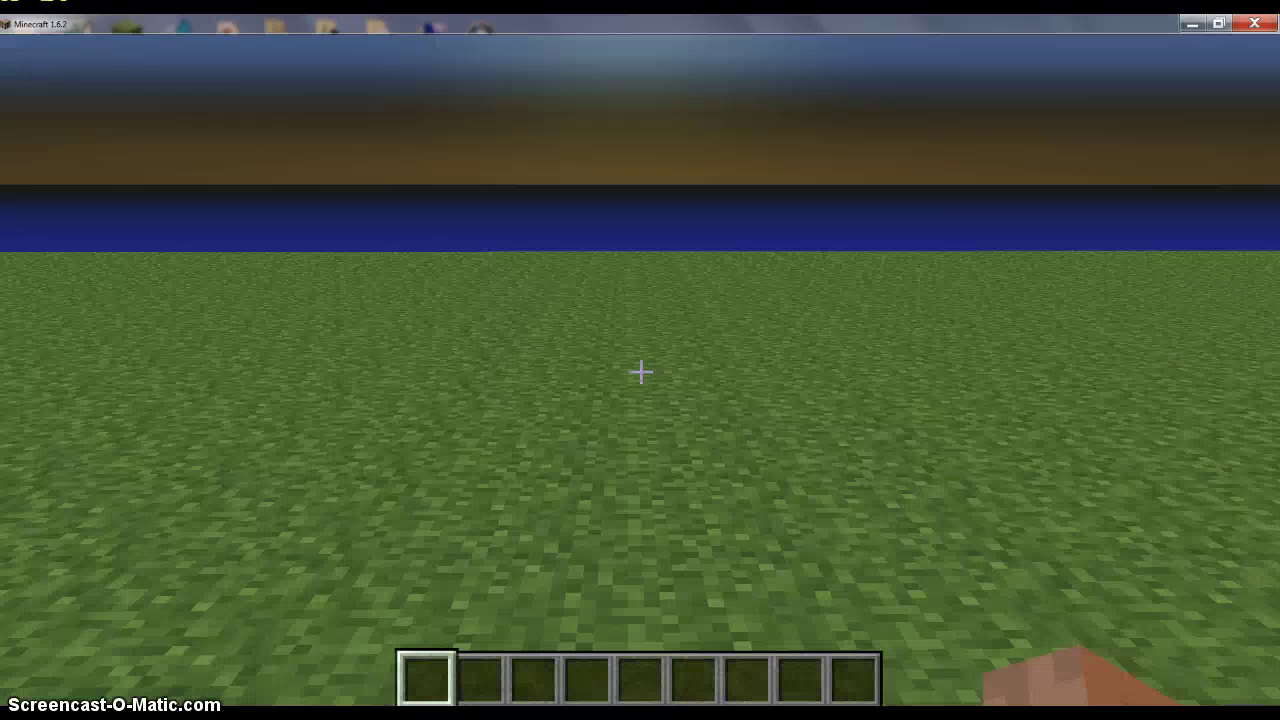
Fill the first three hotbar slots with the mod's dark stone block, Dark matter block and dark green-topped block from the creative Building Blocks
{"action": "left_click", "coordinate": [640, 370]}
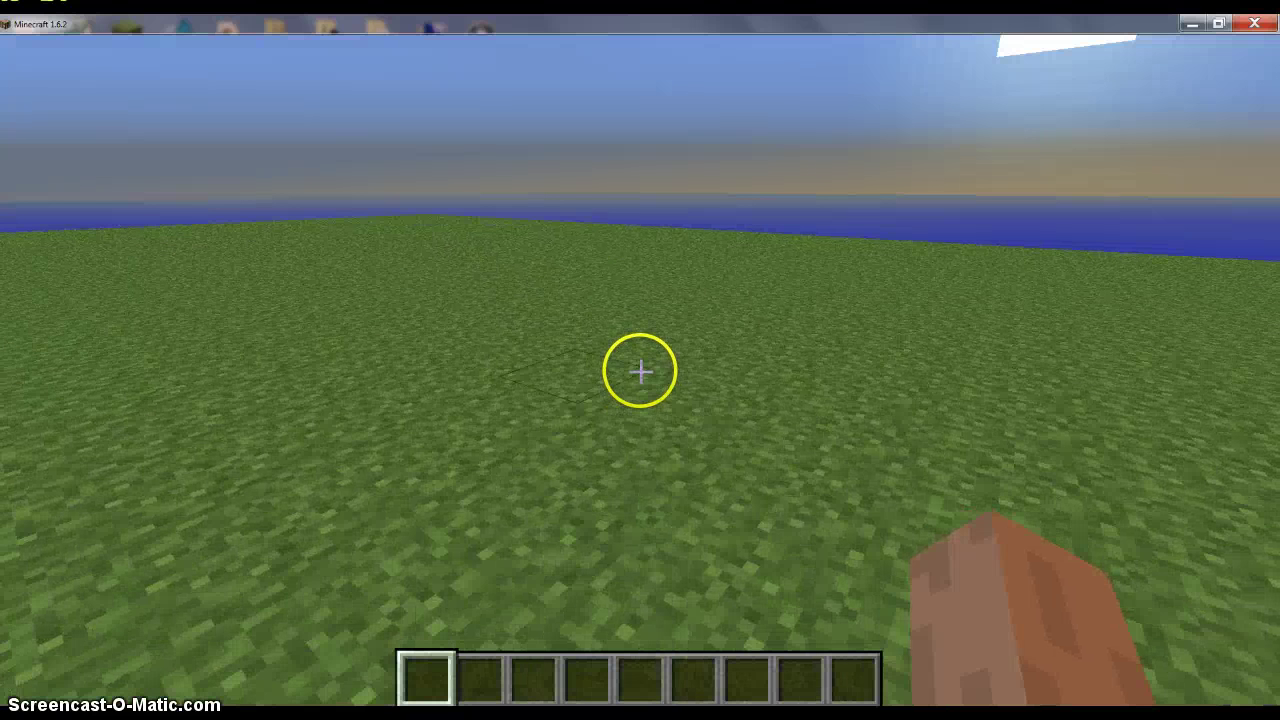
{"action": "left_click", "coordinate": [640, 370]}
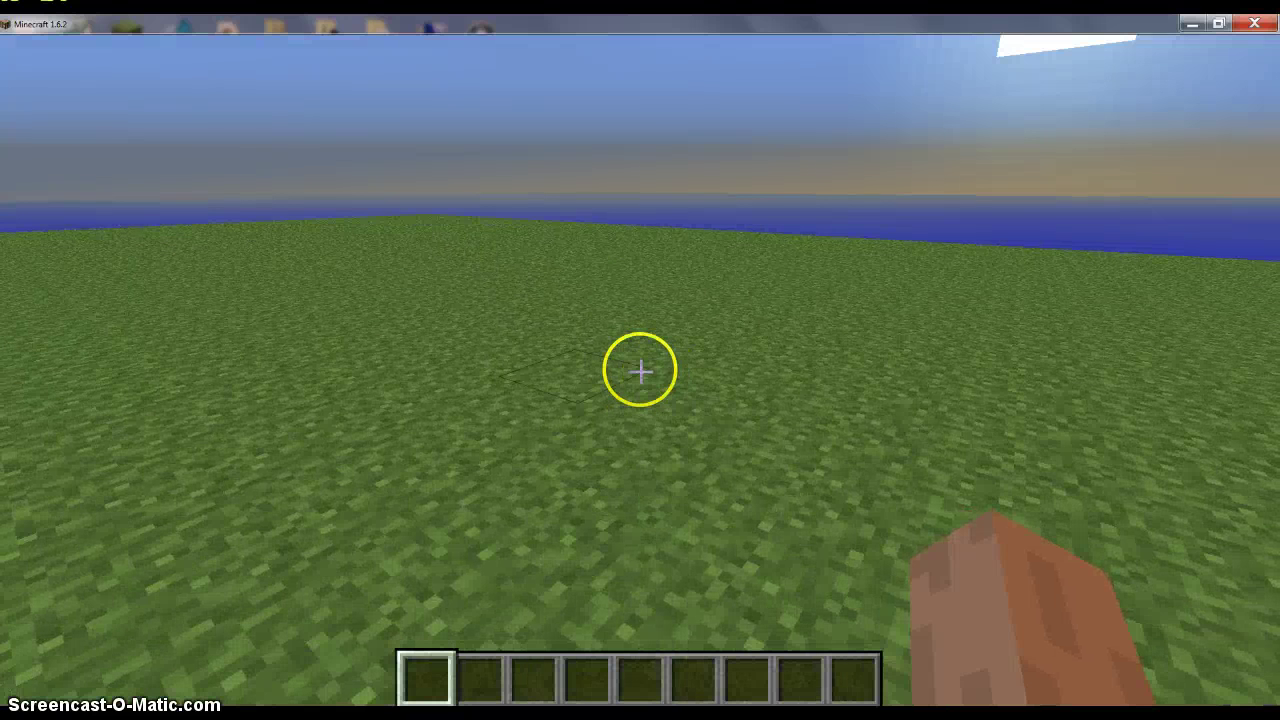
{"action": "key", "text": "e"}
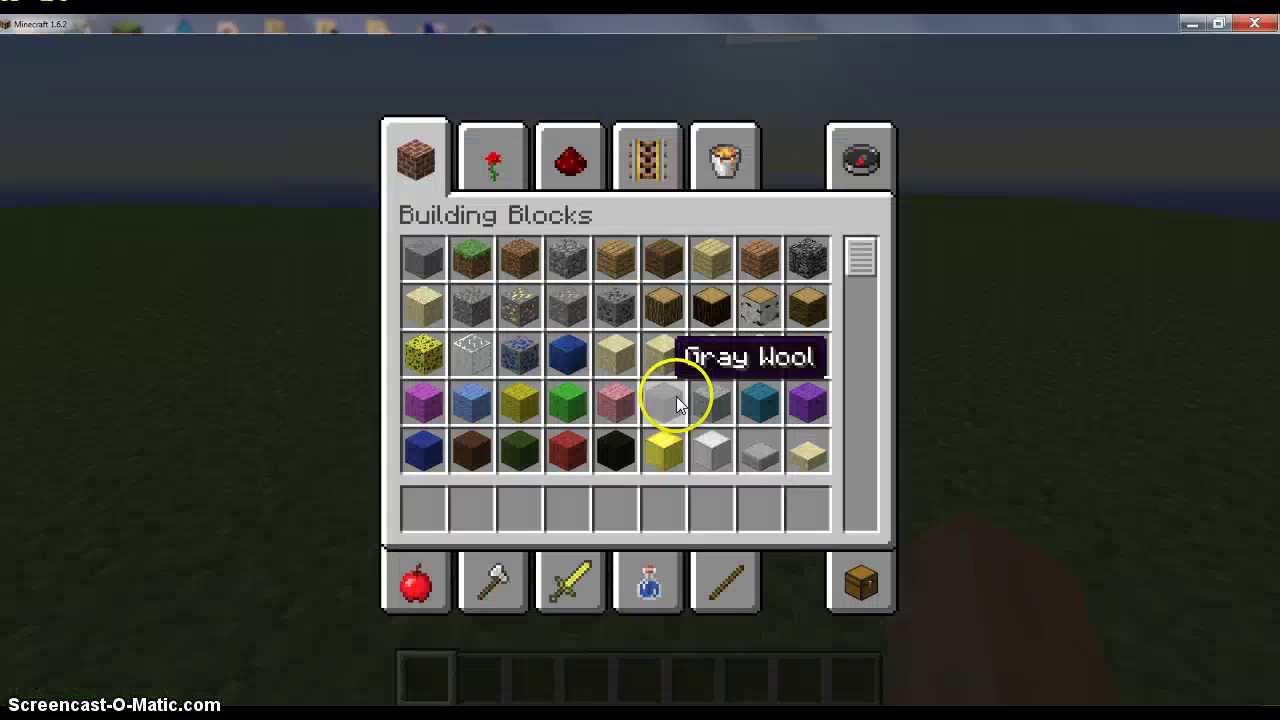
{"action": "scroll", "coordinate": [603, 475], "scroll_direction": "down", "scroll_amount": 8}
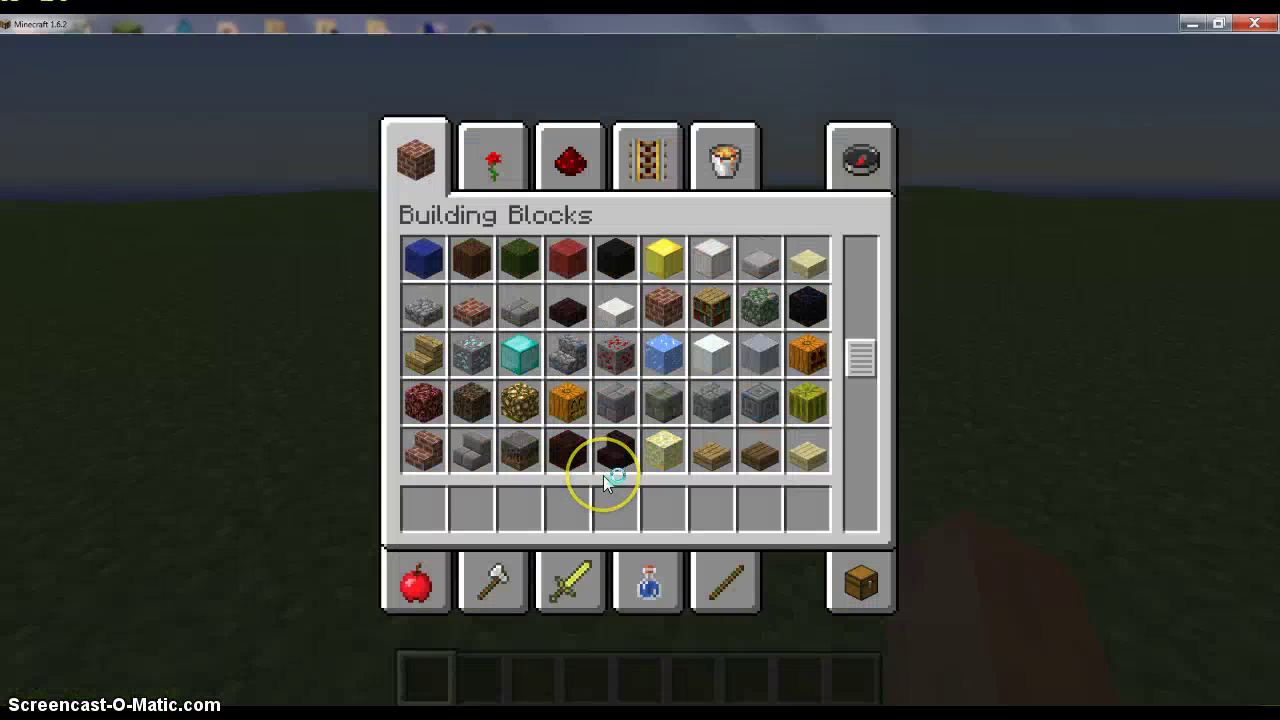
{"action": "scroll", "coordinate": [603, 476], "scroll_direction": "down", "scroll_amount": 3}
{"action": "left_click", "coordinate": [663, 409]}
{"action": "left_click", "coordinate": [423, 510]}
{"action": "left_click", "coordinate": [423, 452]}
{"action": "left_click", "coordinate": [471, 512]}
{"action": "left_click", "coordinate": [471, 402]}
{"action": "left_click", "coordinate": [519, 512]}
{"action": "key", "text": "e"}
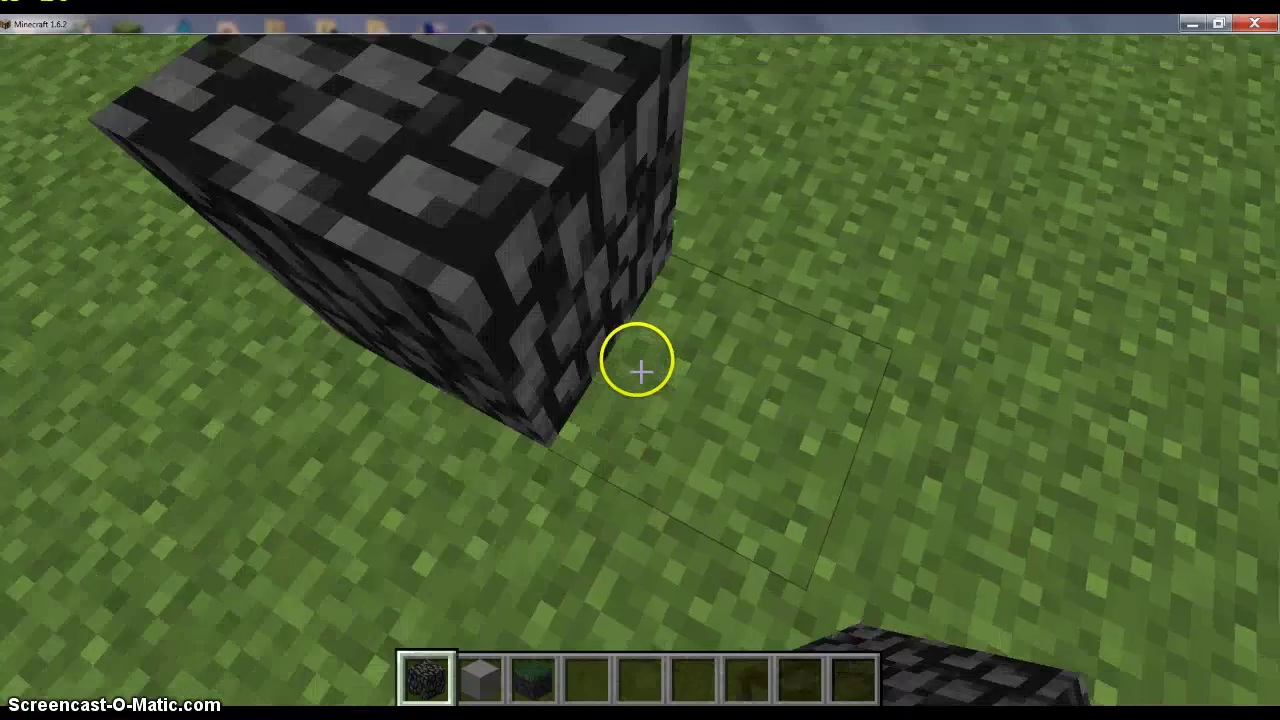
Place a winding row of the dark stone blocks on the grass
{"action": "right_click", "coordinate": [639, 371]}
{"action": "right_click", "coordinate": [639, 371]}
{"action": "right_click", "coordinate": [639, 371]}
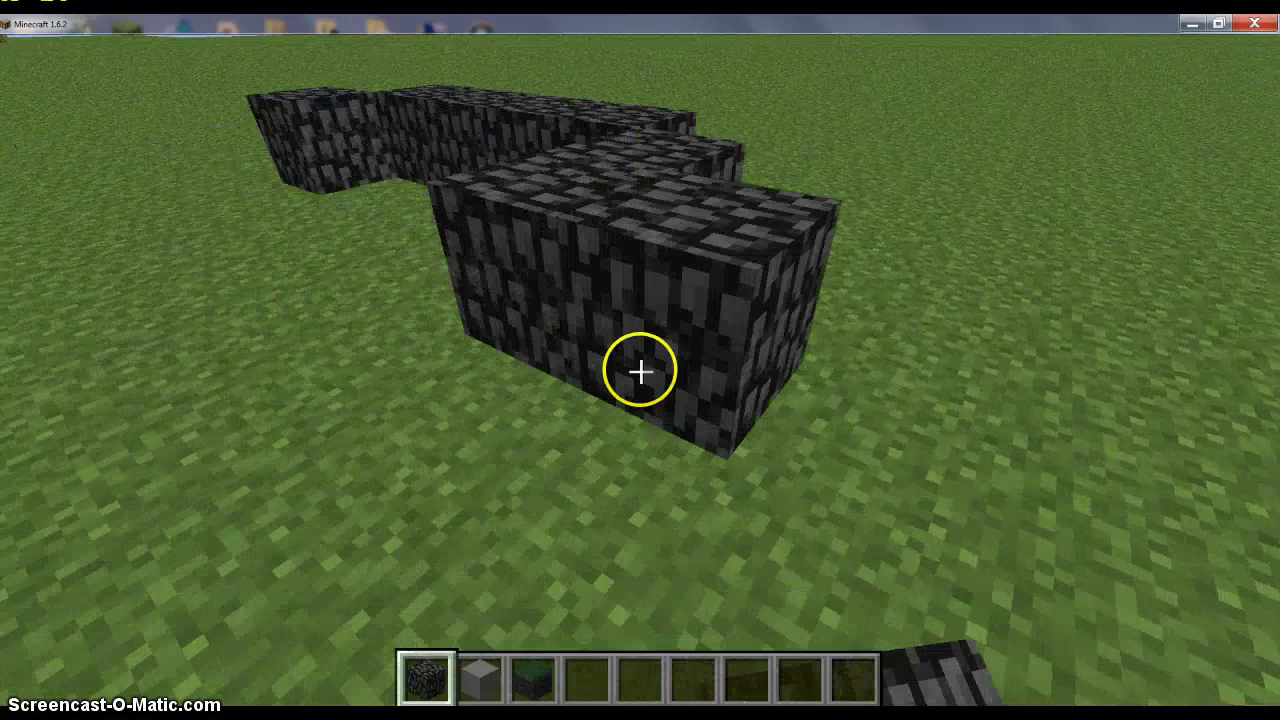
{"action": "right_click", "coordinate": [640, 371]}
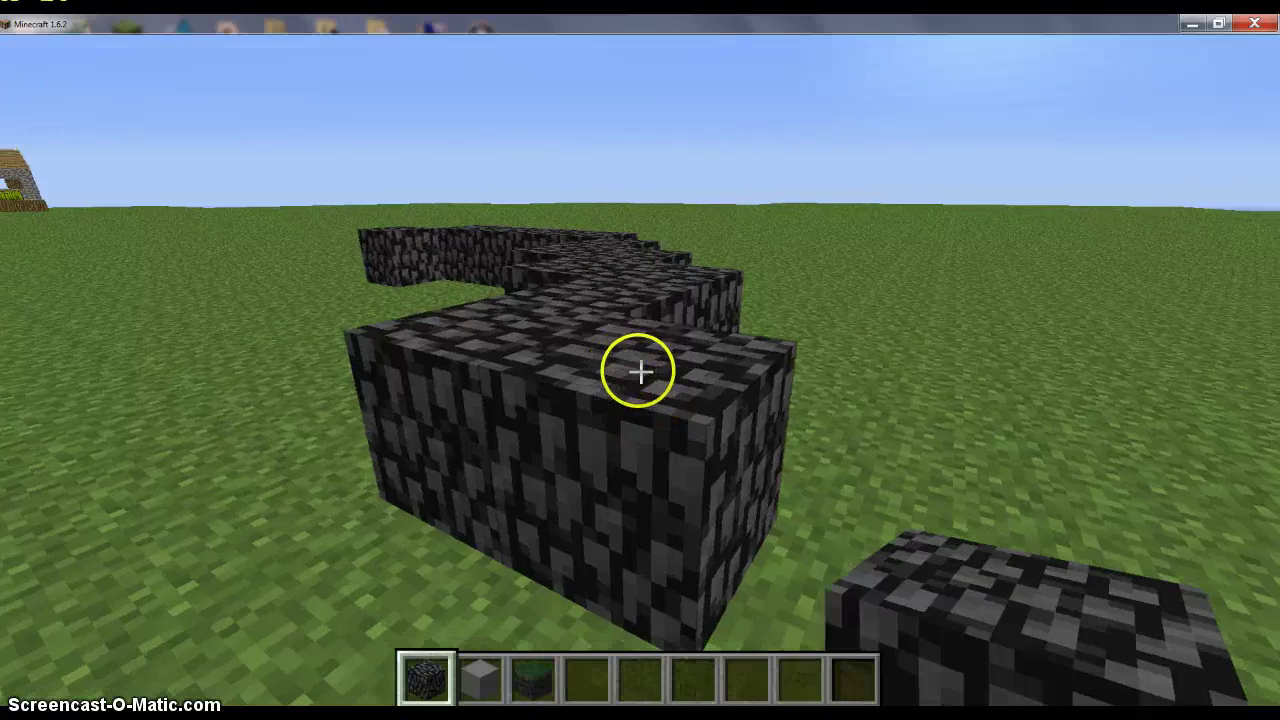
Show the Dark matter block and the green-topped block in hand, ending on the empty fourth hotbar slot
{"action": "scroll", "coordinate": [640, 371], "scroll_direction": "down", "scroll_amount": 1}
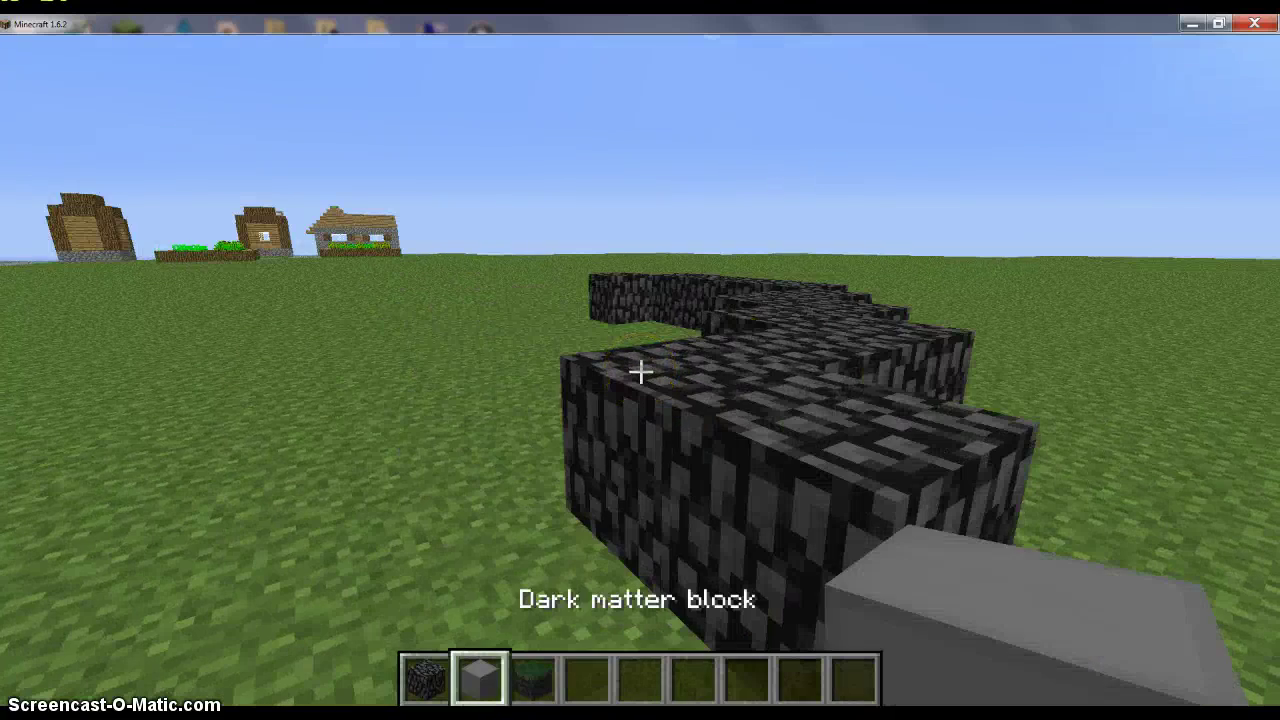
{"action": "scroll", "coordinate": [640, 371], "scroll_direction": "down", "scroll_amount": 1}
{"action": "scroll", "coordinate": [640, 371], "scroll_direction": "down", "scroll_amount": 1}
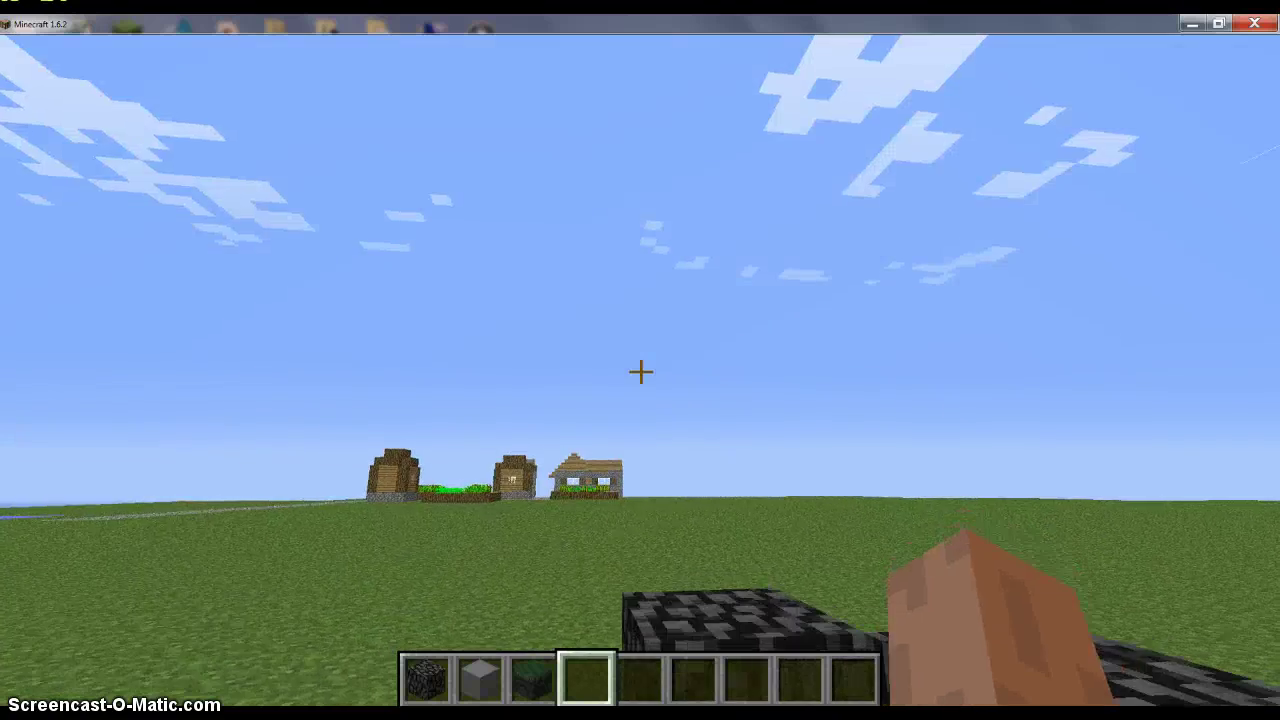
{"action": "left_click", "coordinate": [640, 371]}
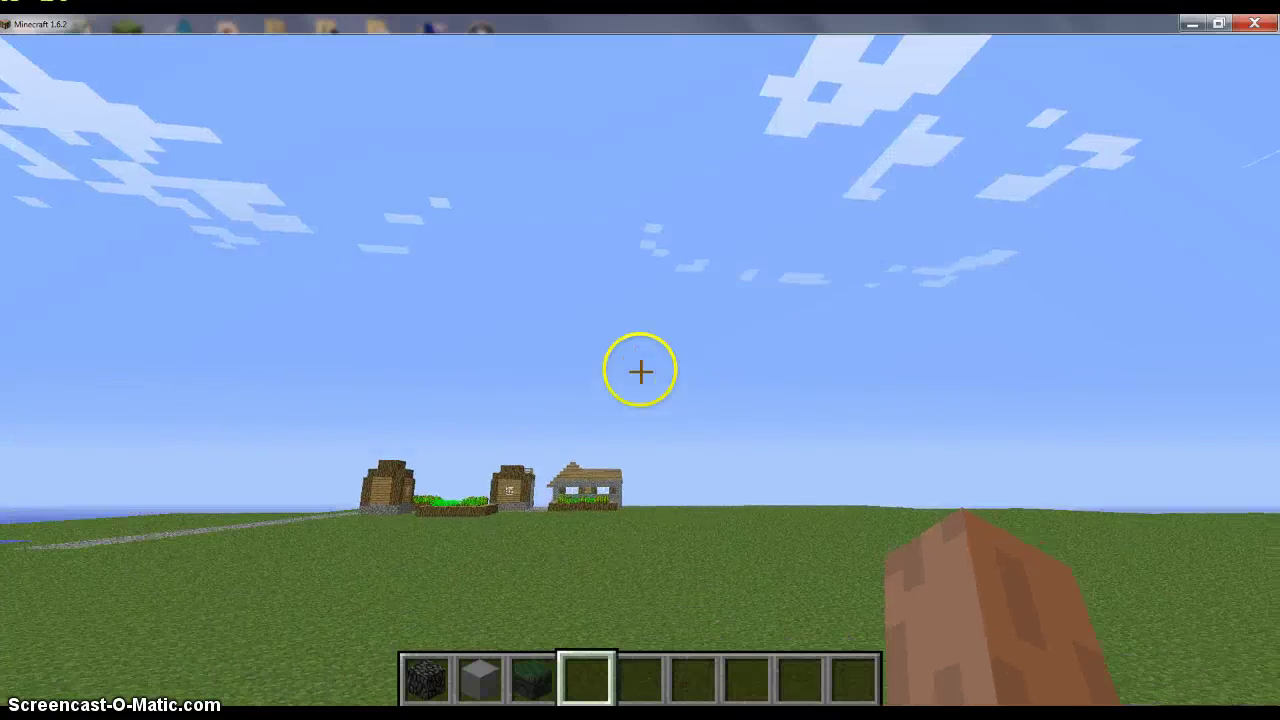